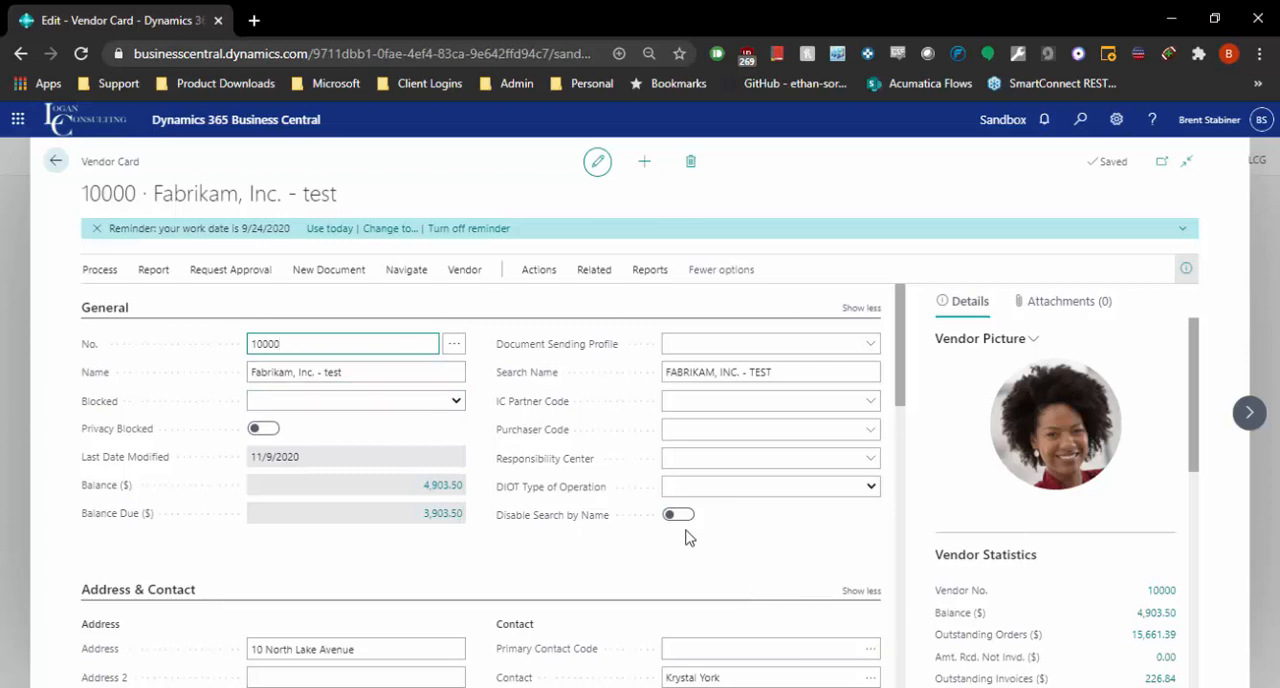
Step: View the available Blocked options in the vendor card's General section, leaving the field blank
{"action": "left_click", "coordinate": [448, 405]}
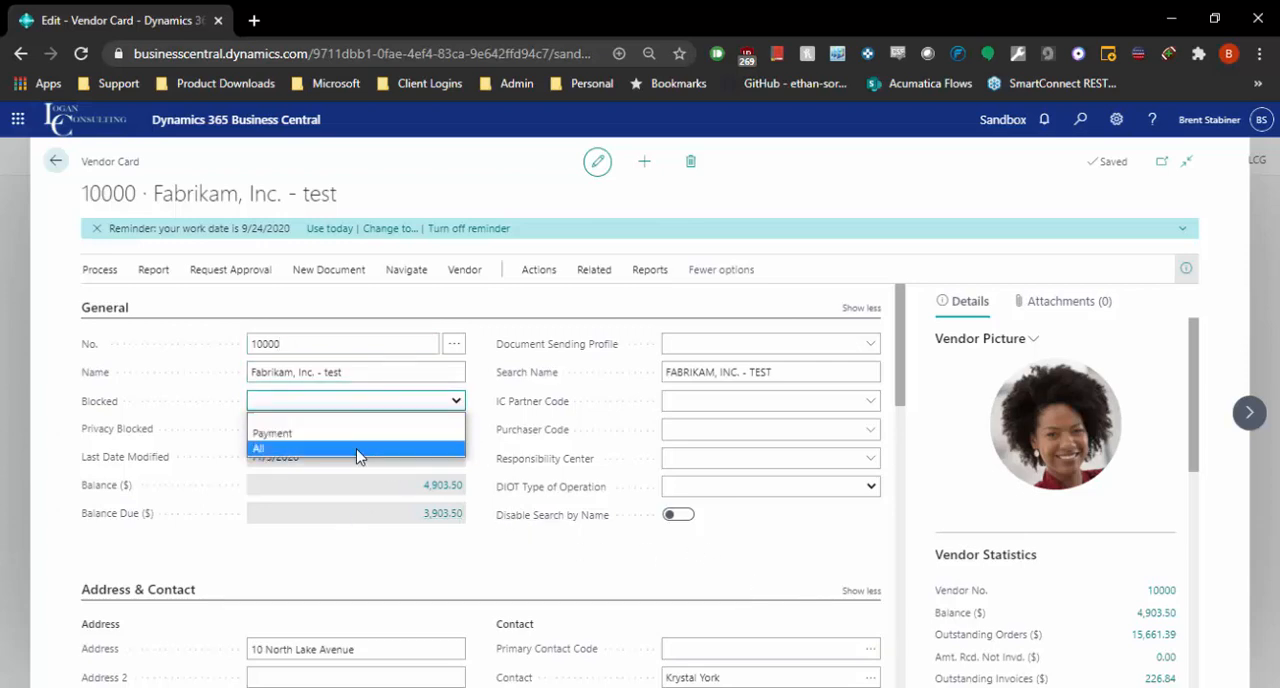
{"action": "left_click", "coordinate": [525, 583]}
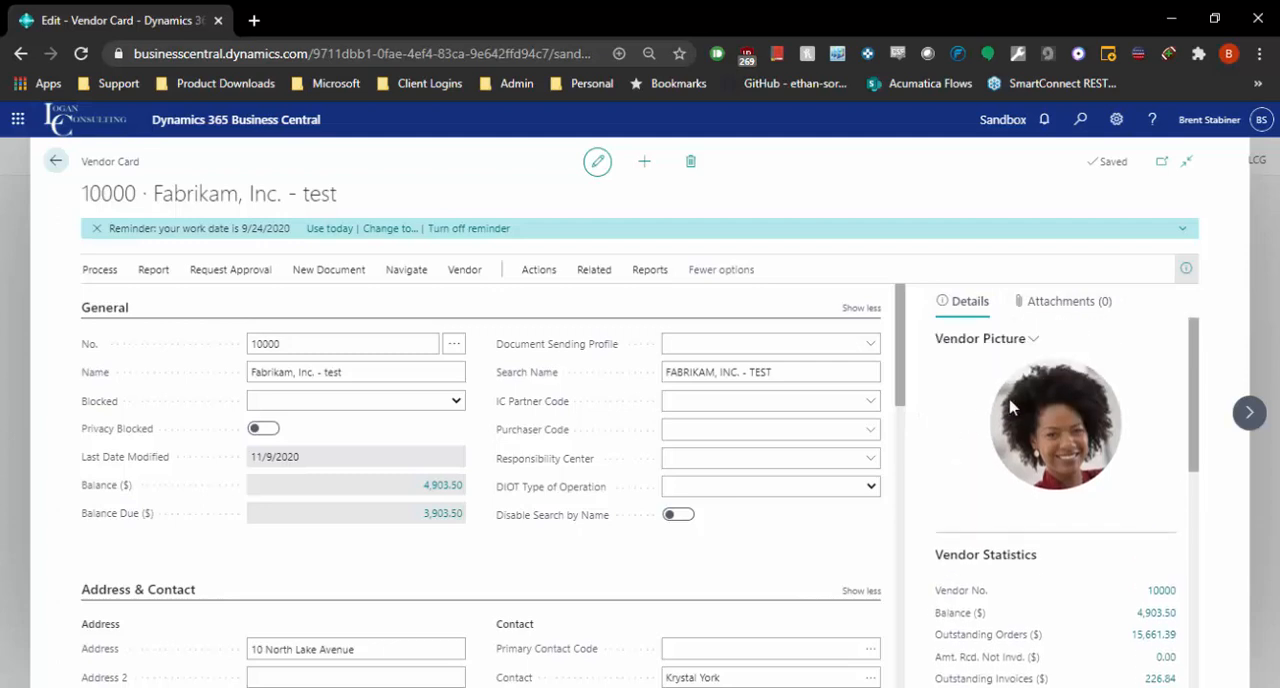
Step: Examine the vendor picture, Vendor Statistics and Buy-from Vendor History in the vendor card's details
{"action": "scroll", "coordinate": [1033, 455], "scroll_direction": "down", "scroll_amount": 5}
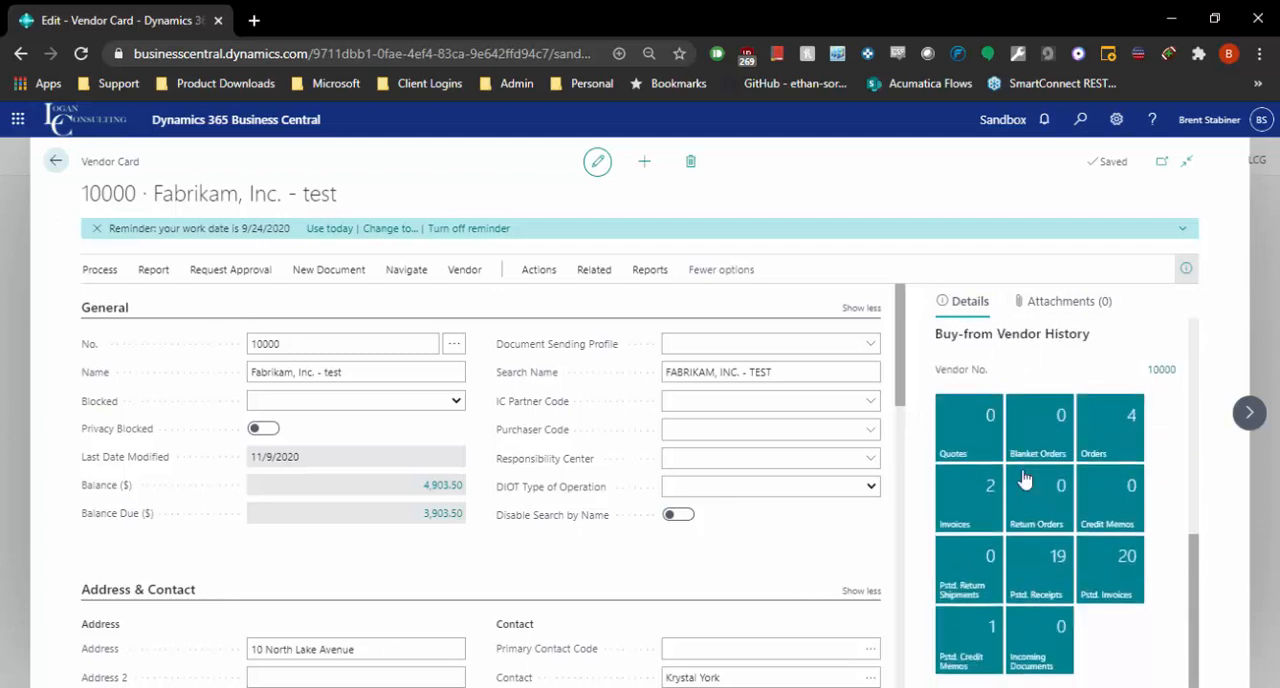
{"action": "scroll", "coordinate": [1033, 470], "scroll_direction": "up", "scroll_amount": 2}
{"action": "scroll", "coordinate": [1031, 488], "scroll_direction": "down", "scroll_amount": 2}
{"action": "scroll", "coordinate": [1040, 380], "scroll_direction": "up", "scroll_amount": 5}
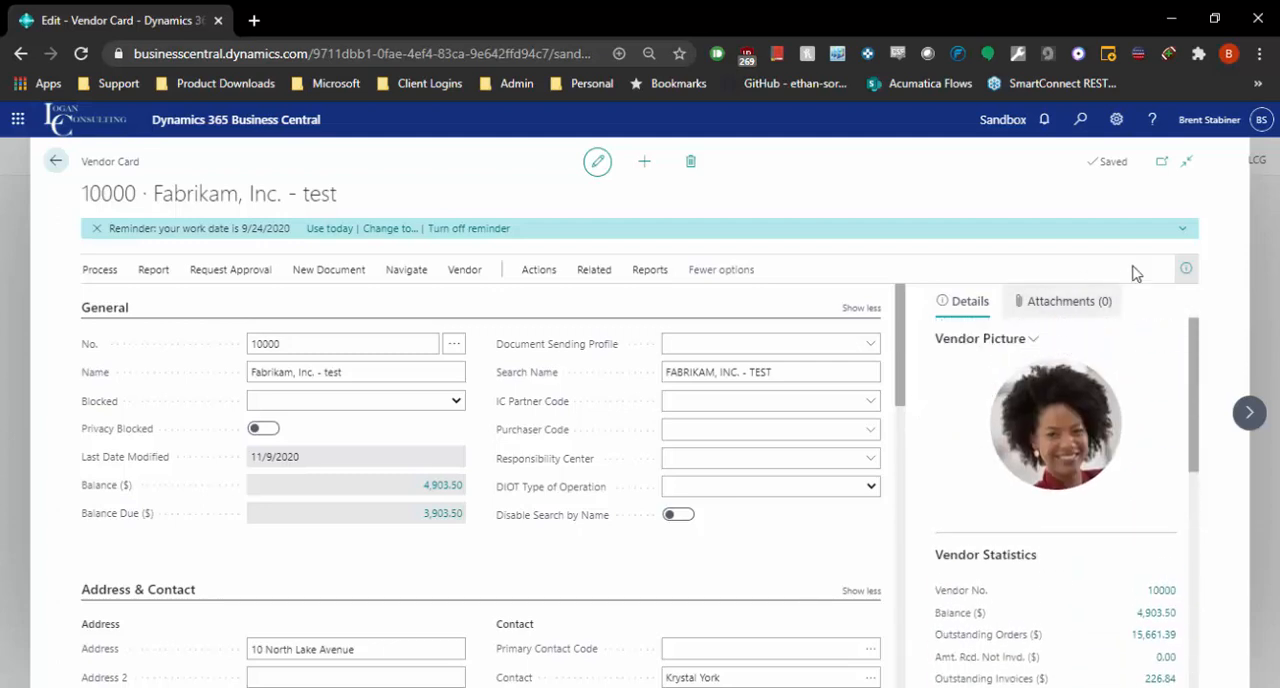
{"action": "scroll", "coordinate": [990, 380], "scroll_direction": "down", "scroll_amount": 3}
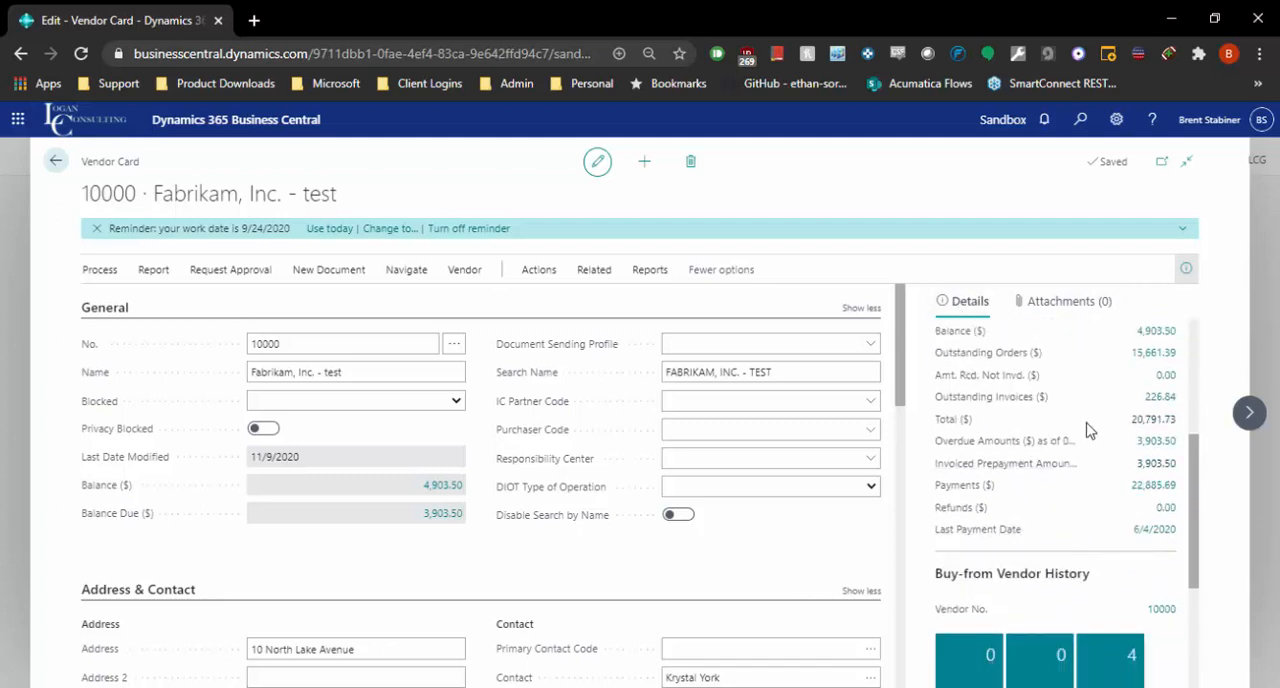
{"action": "scroll", "coordinate": [1049, 423], "scroll_direction": "up", "scroll_amount": 1}
{"action": "scroll", "coordinate": [1055, 495], "scroll_direction": "down", "scroll_amount": 3}
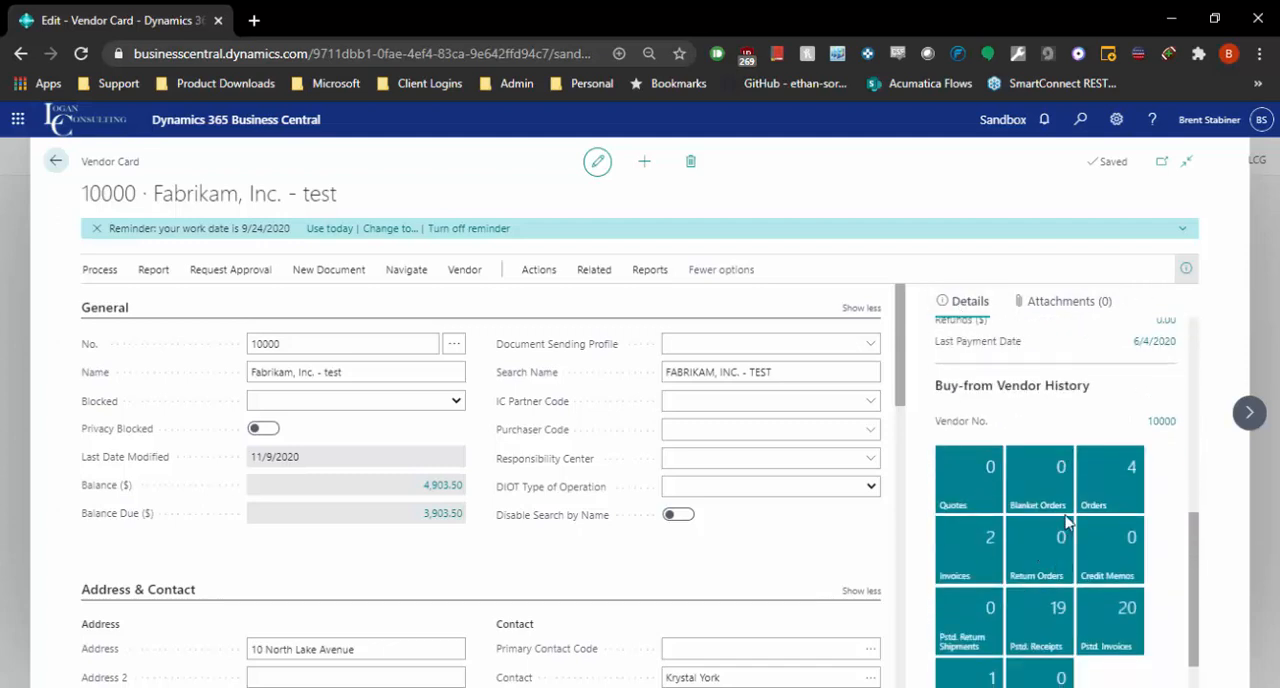
Step: View the vendor ledger entries behind the Balance ($) in Vendor Statistics, and return to the vendor card
{"action": "scroll", "coordinate": [1070, 490], "scroll_direction": "up", "scroll_amount": 2}
{"action": "scroll", "coordinate": [1078, 500], "scroll_direction": "up", "scroll_amount": 1}
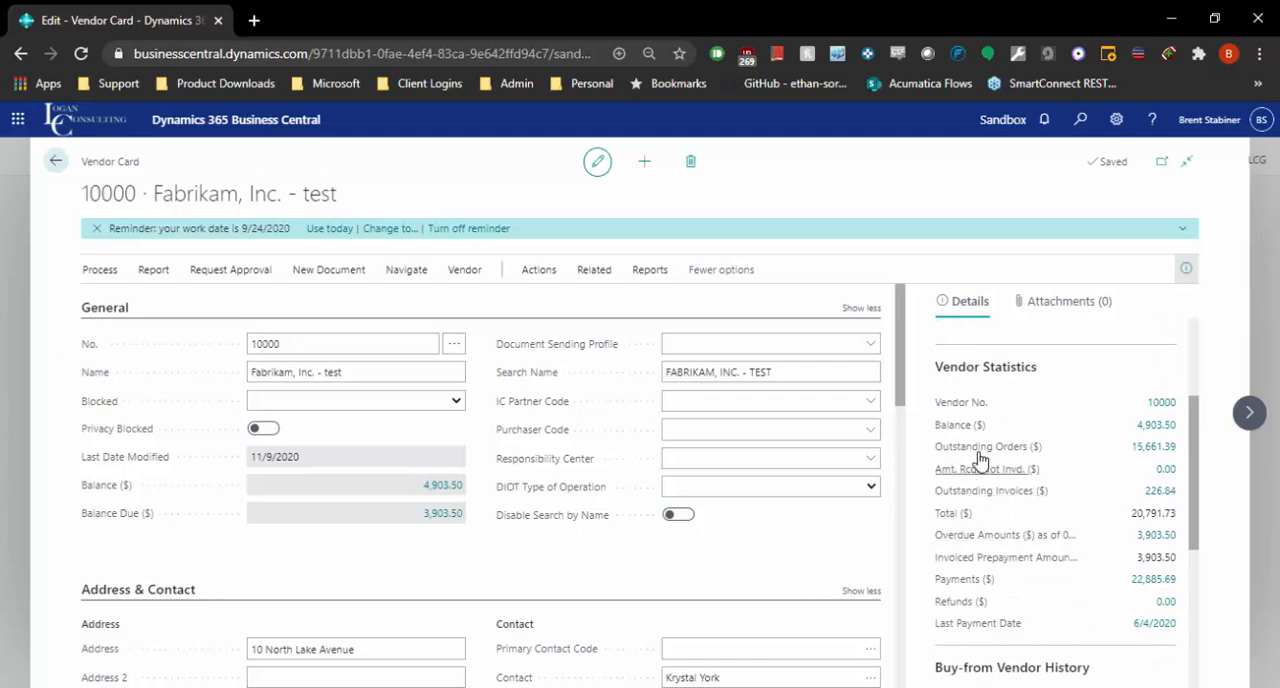
{"action": "left_click", "coordinate": [1158, 426]}
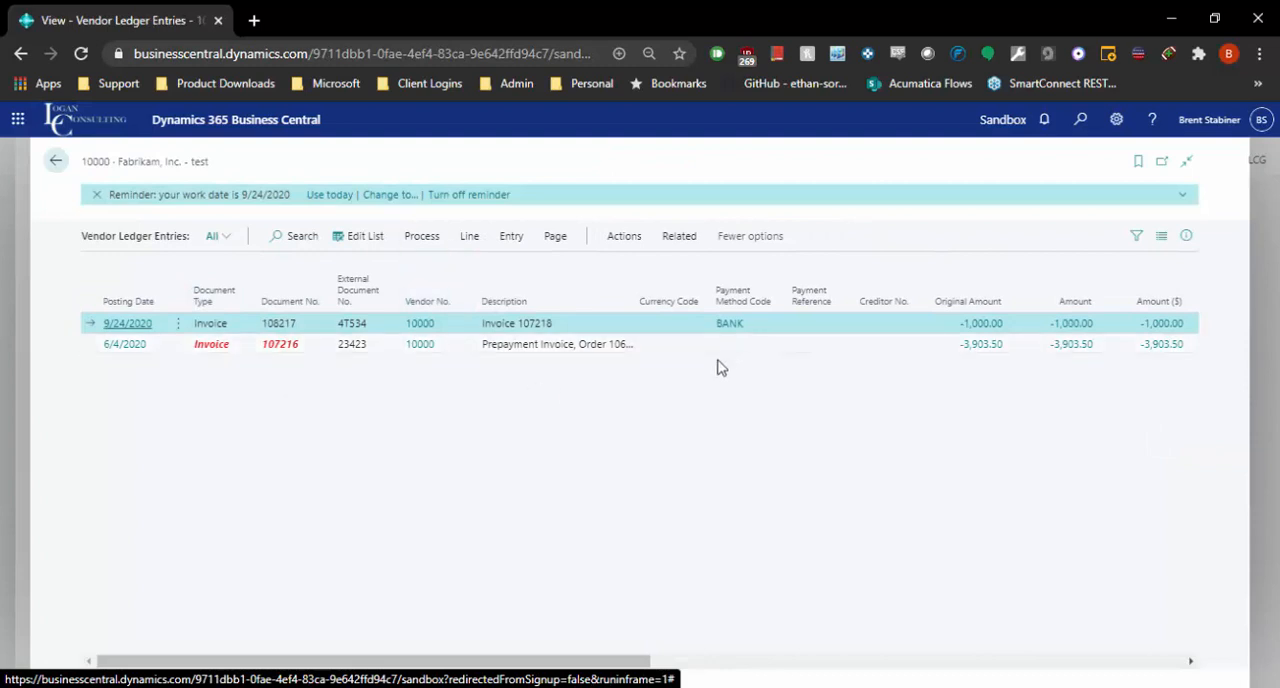
{"action": "left_click", "coordinate": [56, 161]}
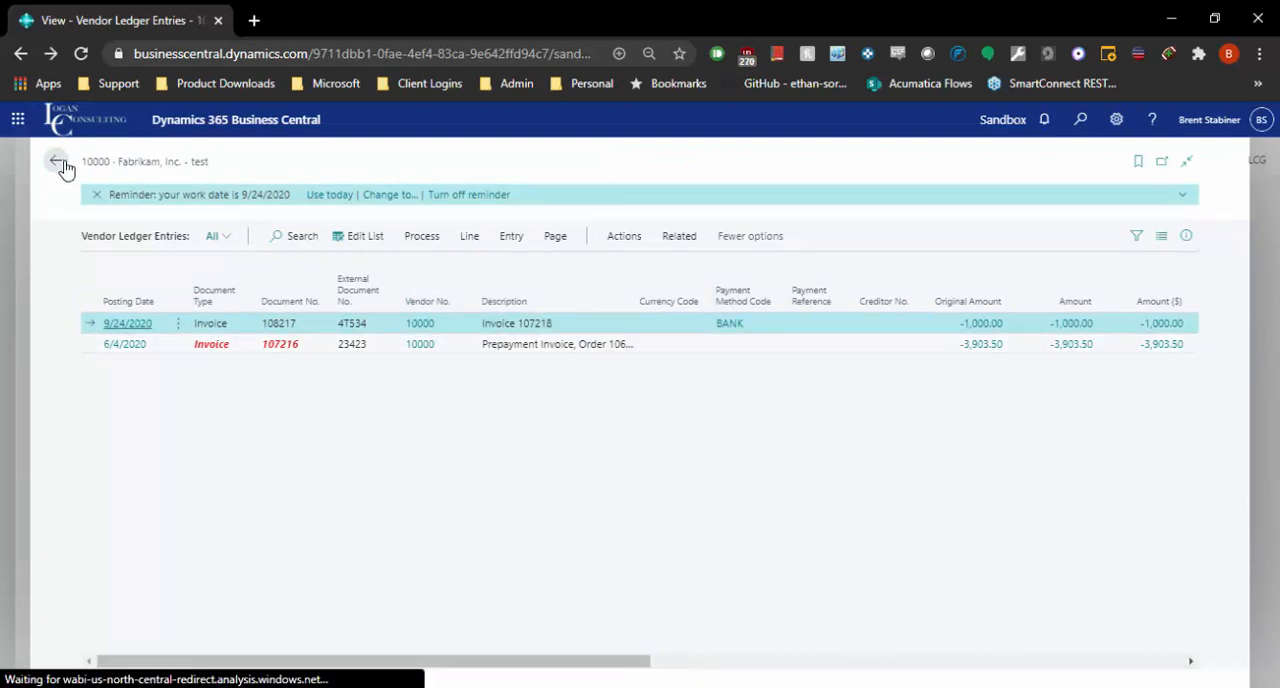
Step: Open the vendor's posted purchase invoices from the Buy-from Vendor History and review the actions available for the invoice due 3/31/2020
{"action": "scroll", "coordinate": [1073, 443], "scroll_direction": "down", "scroll_amount": 4}
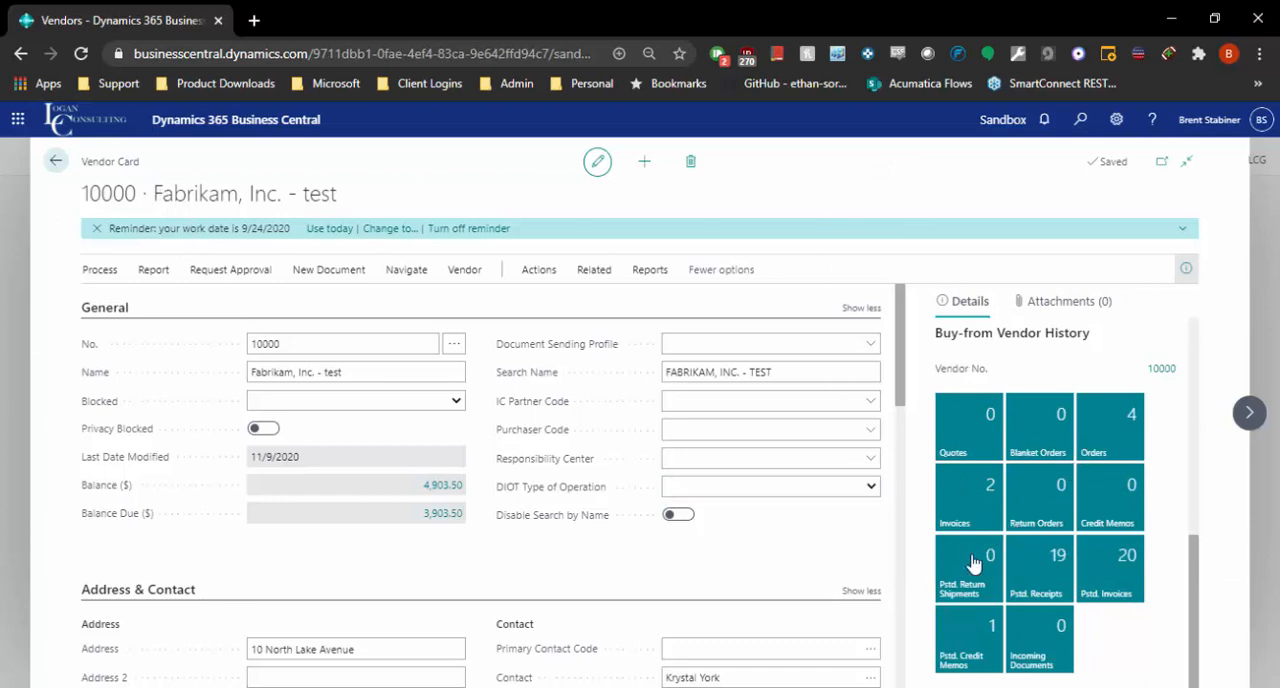
{"action": "left_click", "coordinate": [1096, 577]}
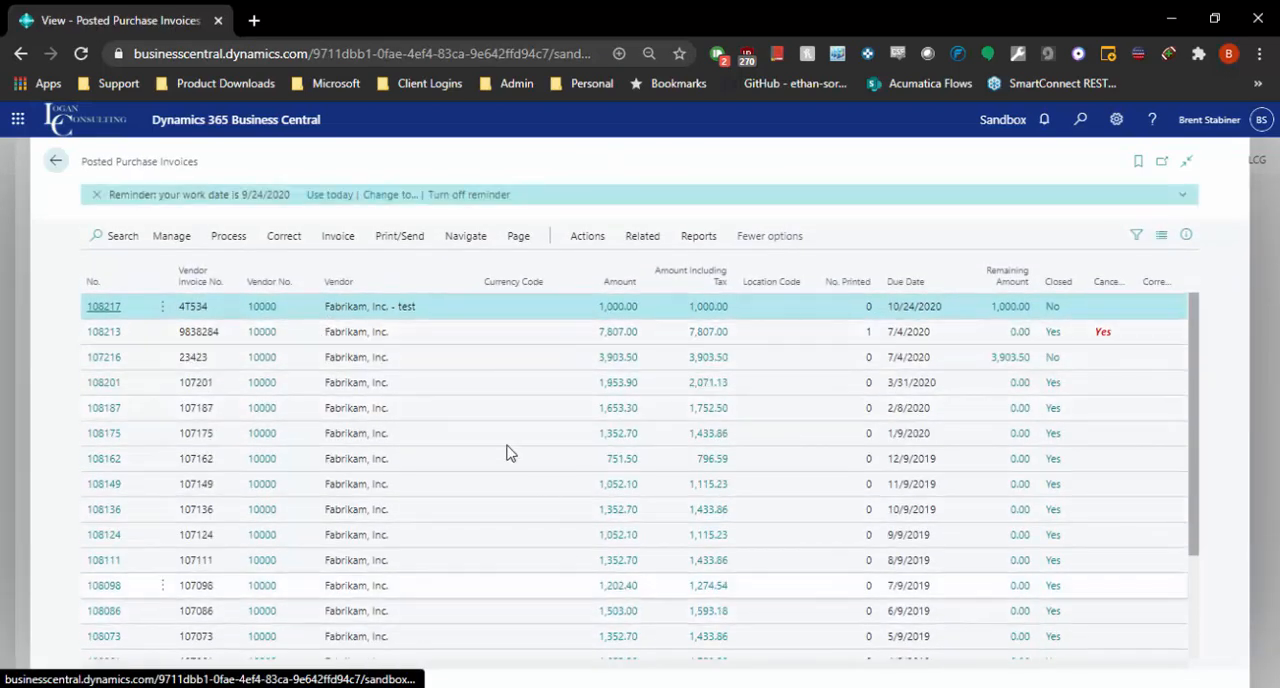
{"action": "left_click", "coordinate": [200, 390]}
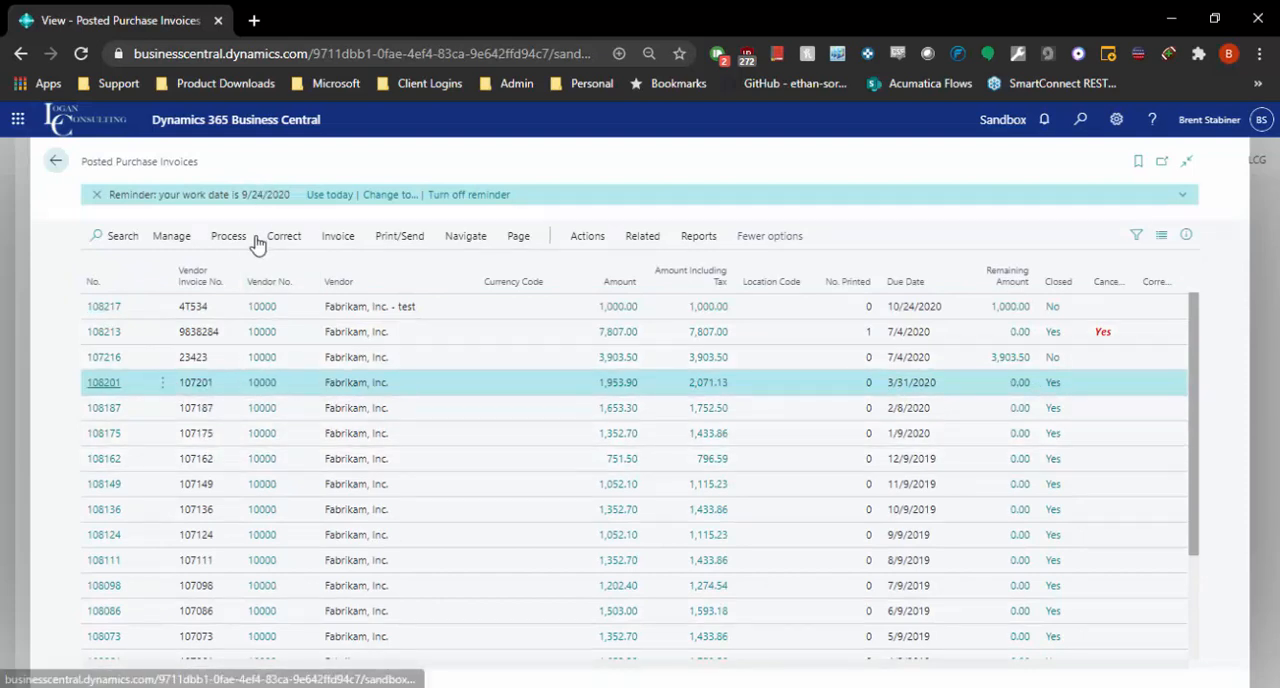
{"action": "left_click", "coordinate": [465, 240]}
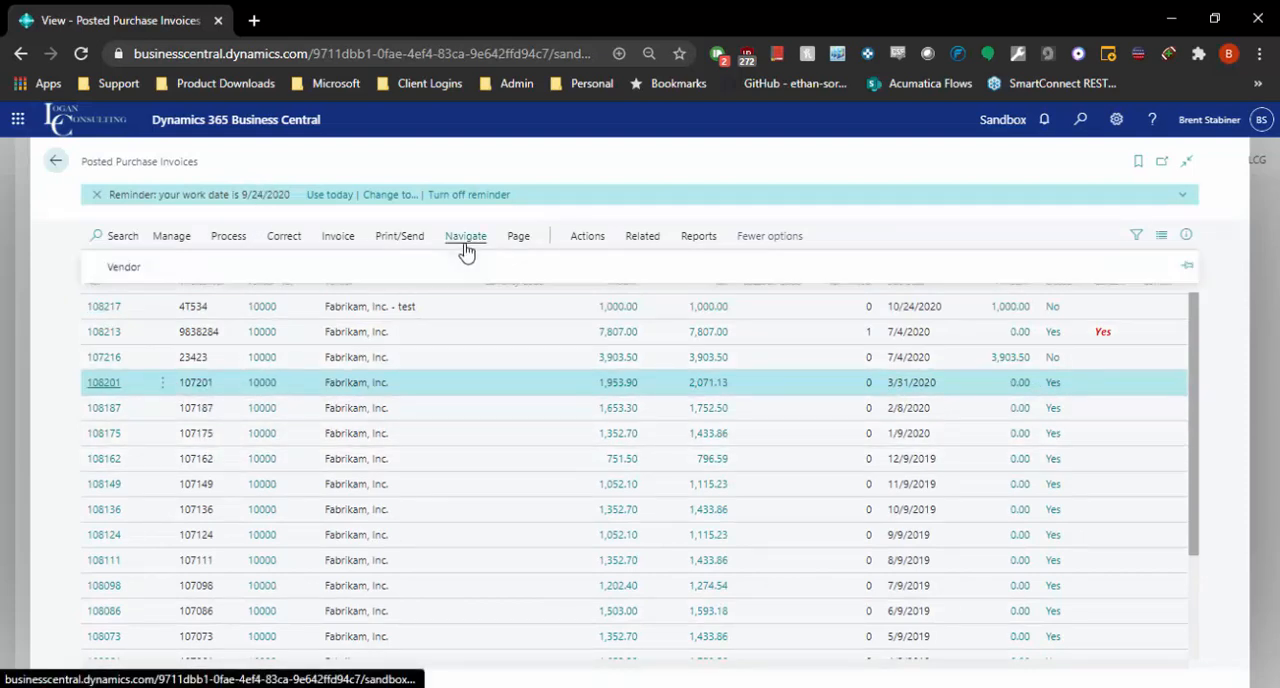
{"action": "left_click", "coordinate": [590, 238]}
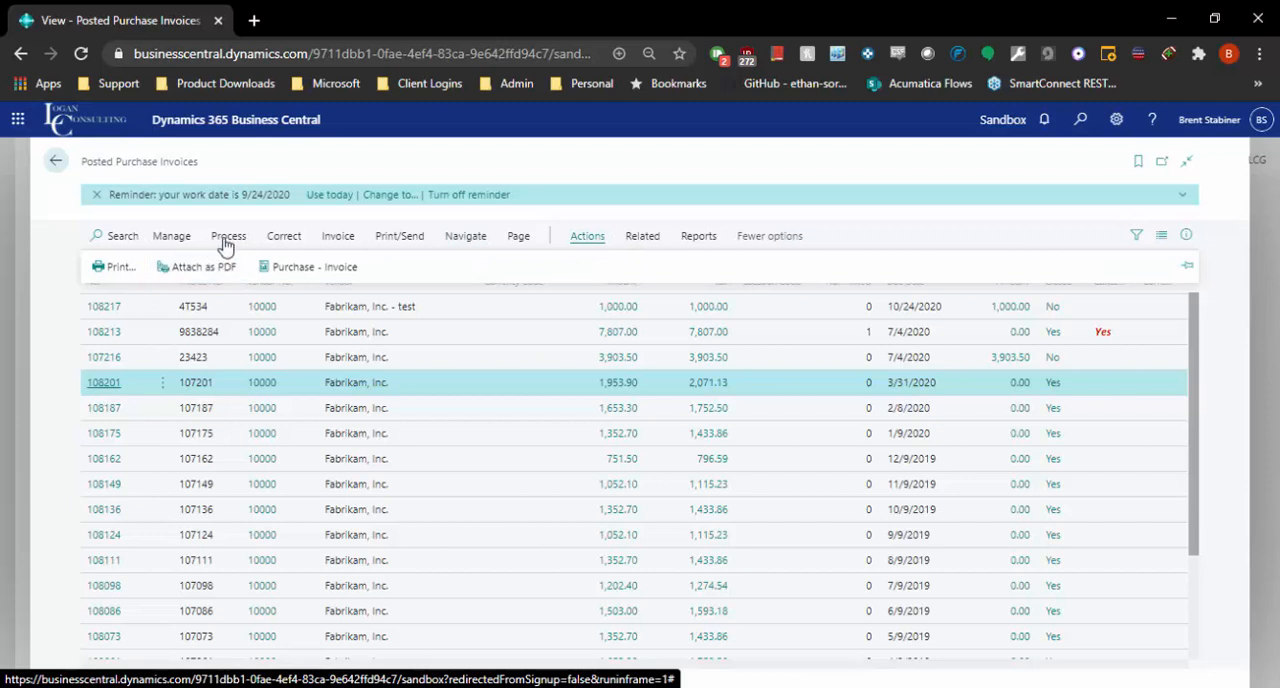
{"action": "left_click", "coordinate": [340, 240]}
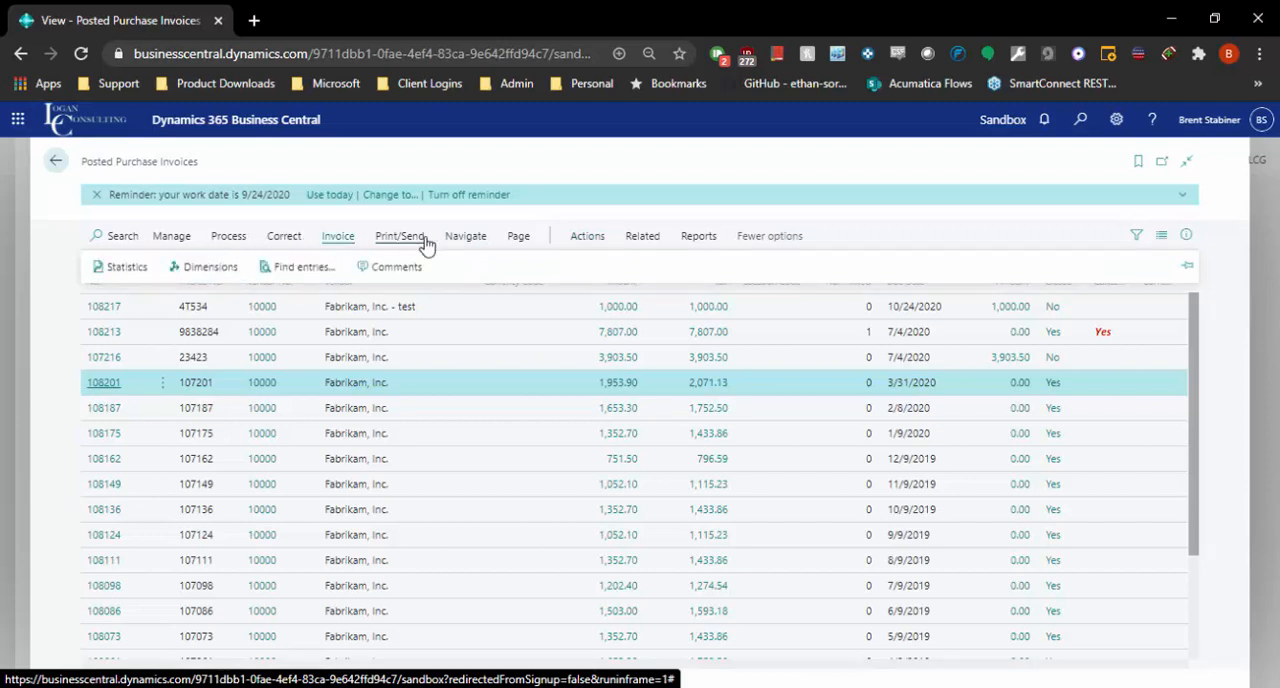
{"action": "left_click", "coordinate": [465, 238]}
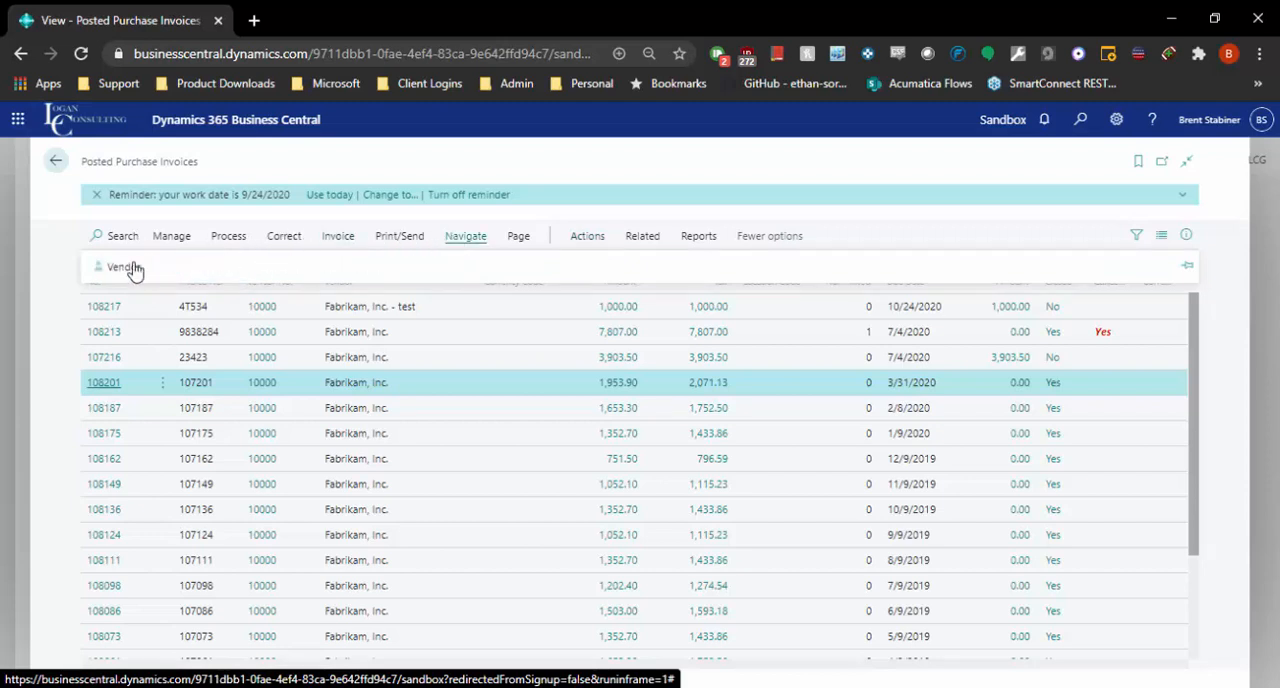
Step: View the posted purchase invoice due 3/31/2020, and return to the vendor card
{"action": "left_click", "coordinate": [104, 386]}
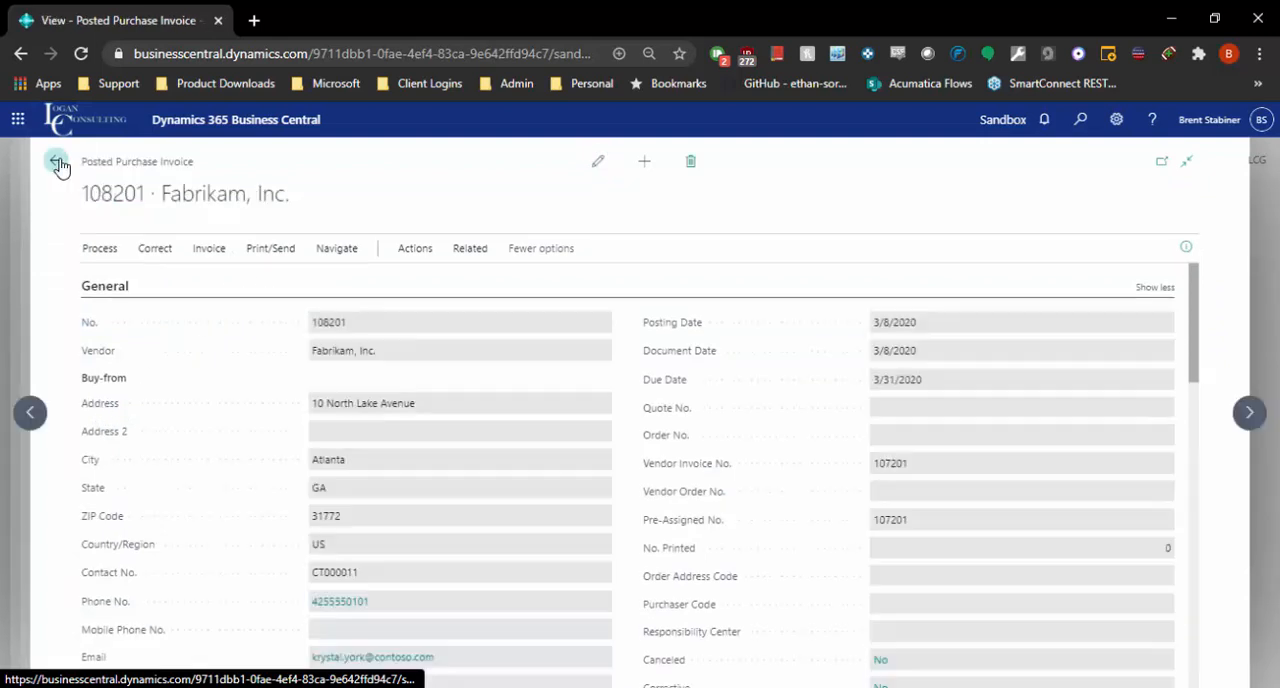
{"action": "left_click", "coordinate": [57, 162]}
{"action": "left_click", "coordinate": [57, 160]}
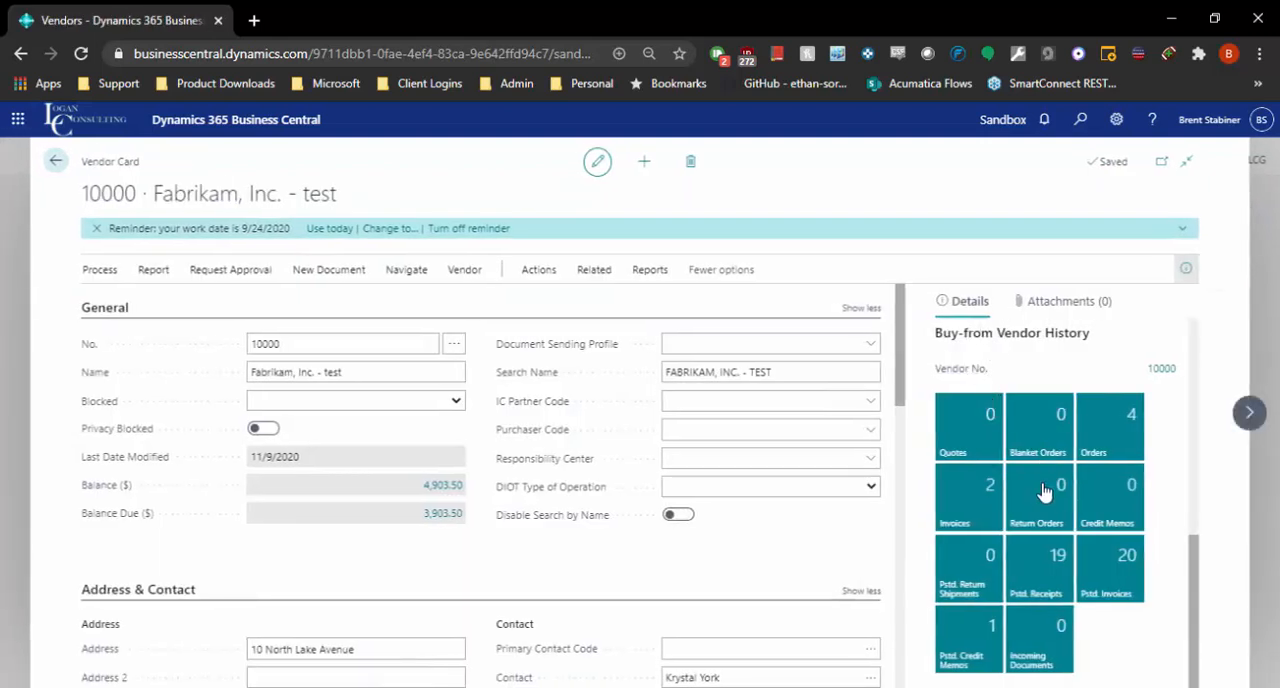
Step: Check the vendor's attachments, links and notes, and bring back the vendor details
{"action": "left_click", "coordinate": [1090, 301]}
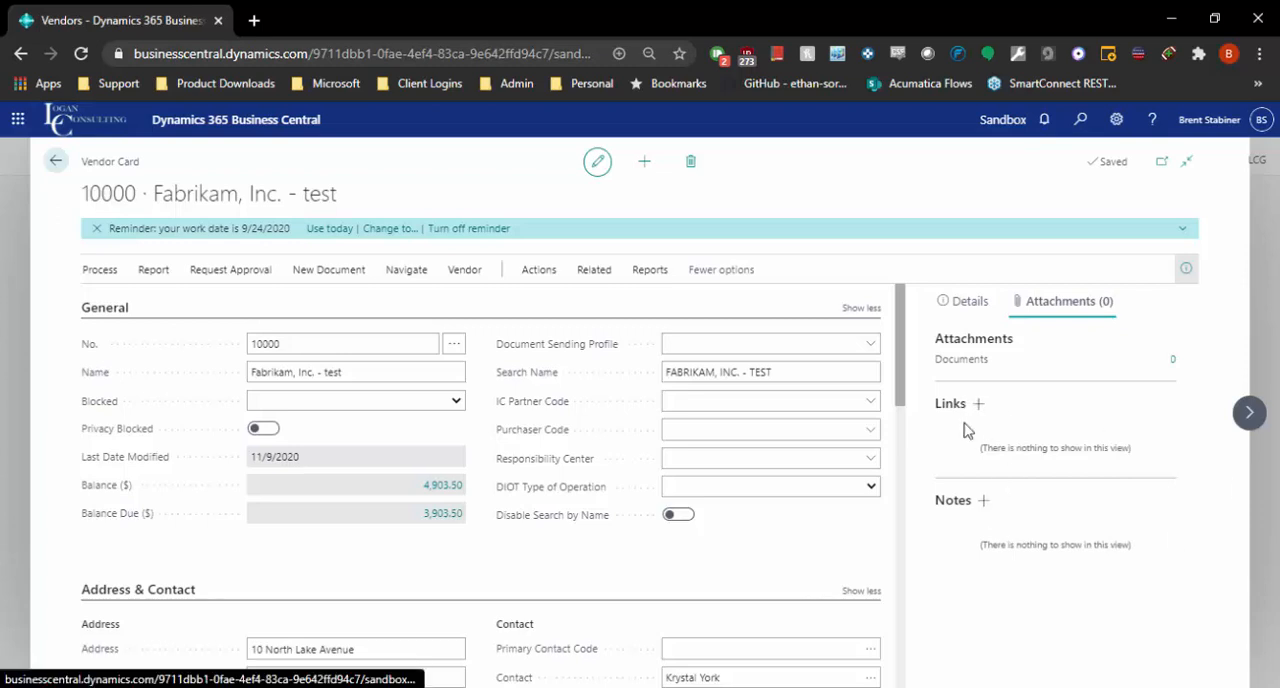
{"action": "left_click", "coordinate": [1183, 271]}
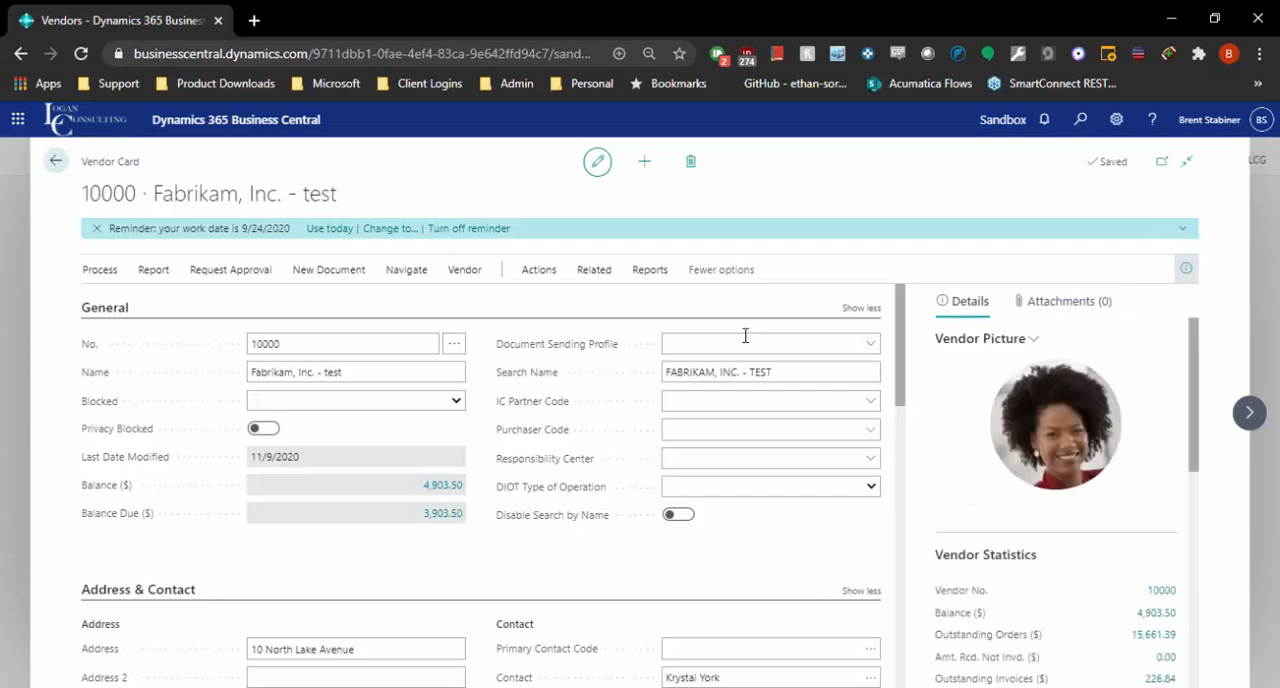
Step: Examine the vendor's Address & Contact section, including the address, contact, phone and email fields
{"action": "scroll", "coordinate": [620, 370], "scroll_direction": "down", "scroll_amount": 3}
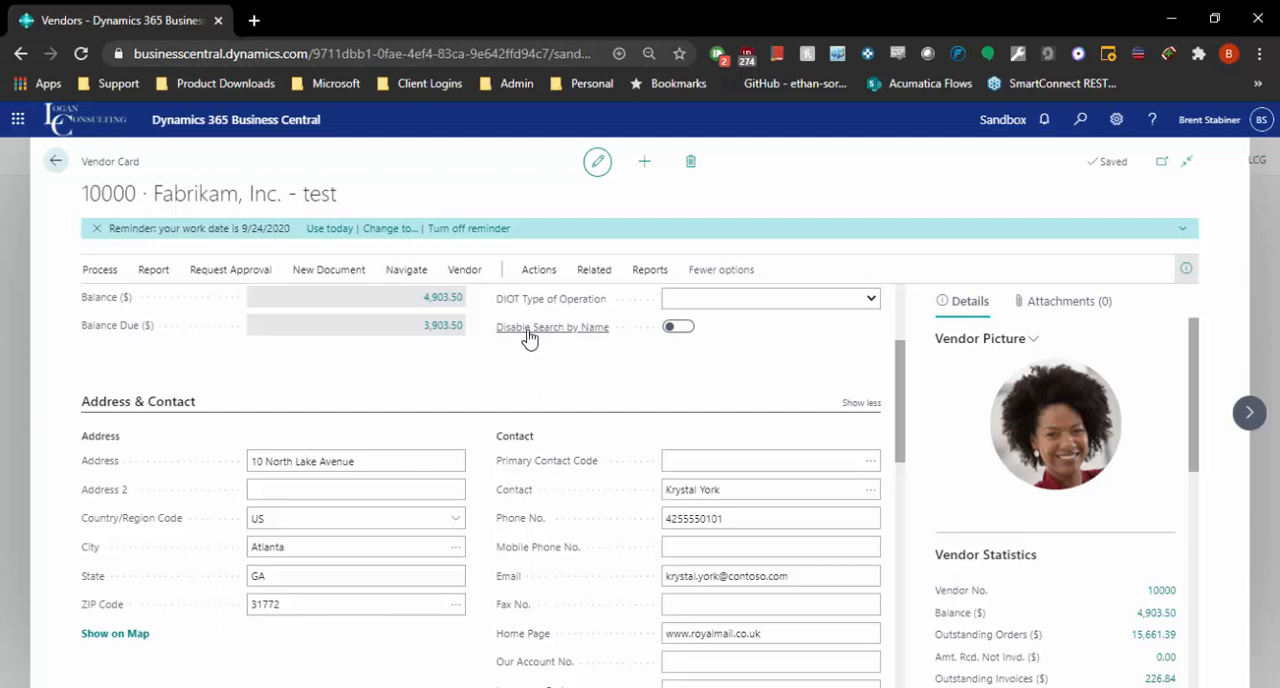
{"action": "scroll", "coordinate": [330, 425], "scroll_direction": "up", "scroll_amount": 3}
{"action": "scroll", "coordinate": [300, 423], "scroll_direction": "down", "scroll_amount": 3}
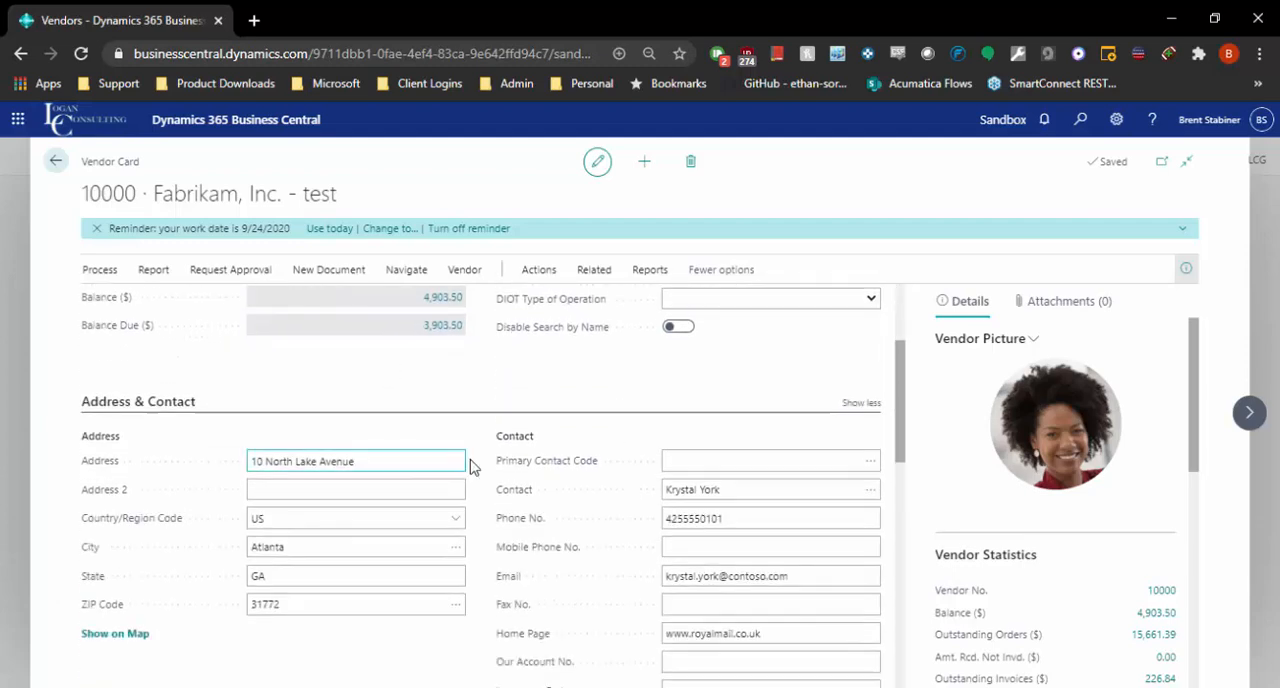
{"action": "scroll", "coordinate": [746, 420], "scroll_direction": "down", "scroll_amount": 3}
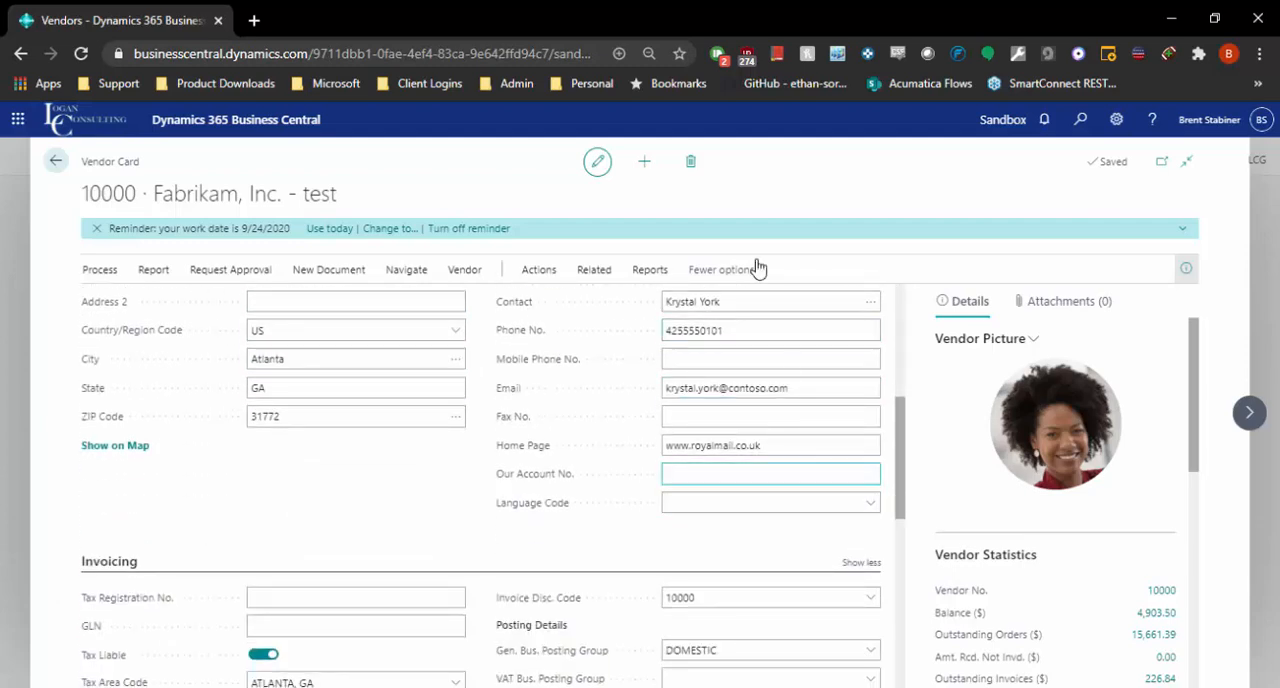
{"action": "scroll", "coordinate": [790, 400], "scroll_direction": "up", "scroll_amount": 3}
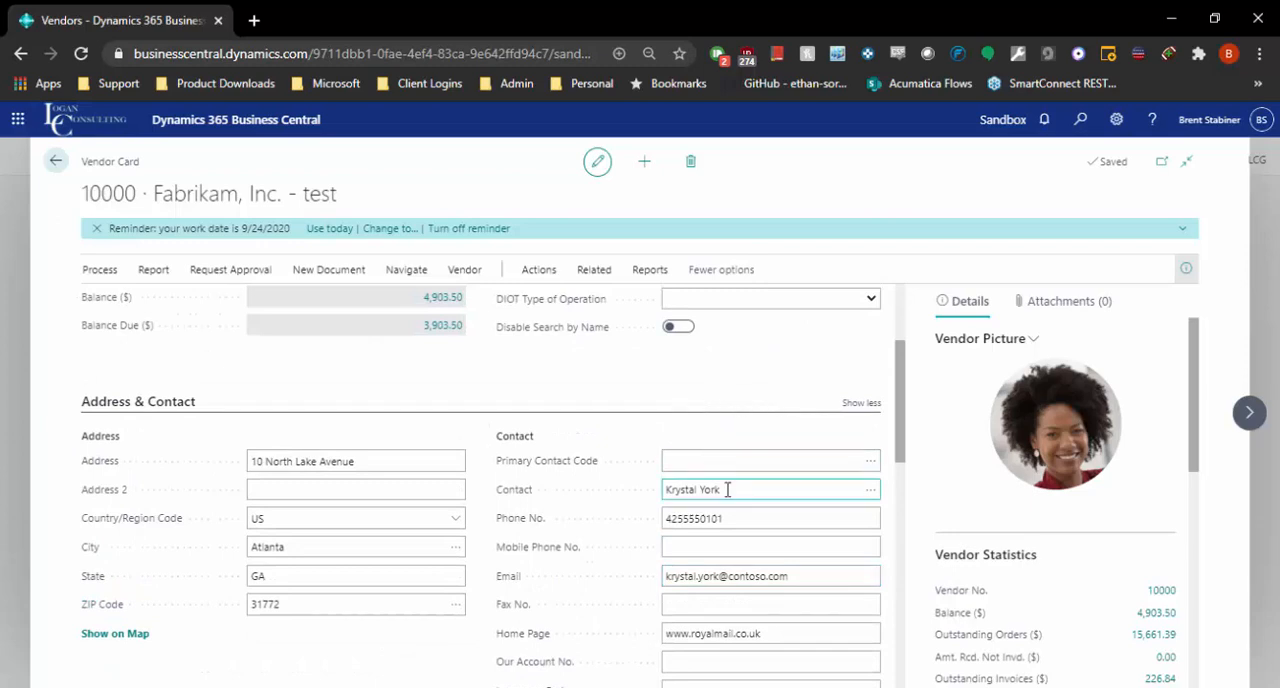
{"action": "left_click", "coordinate": [797, 577]}
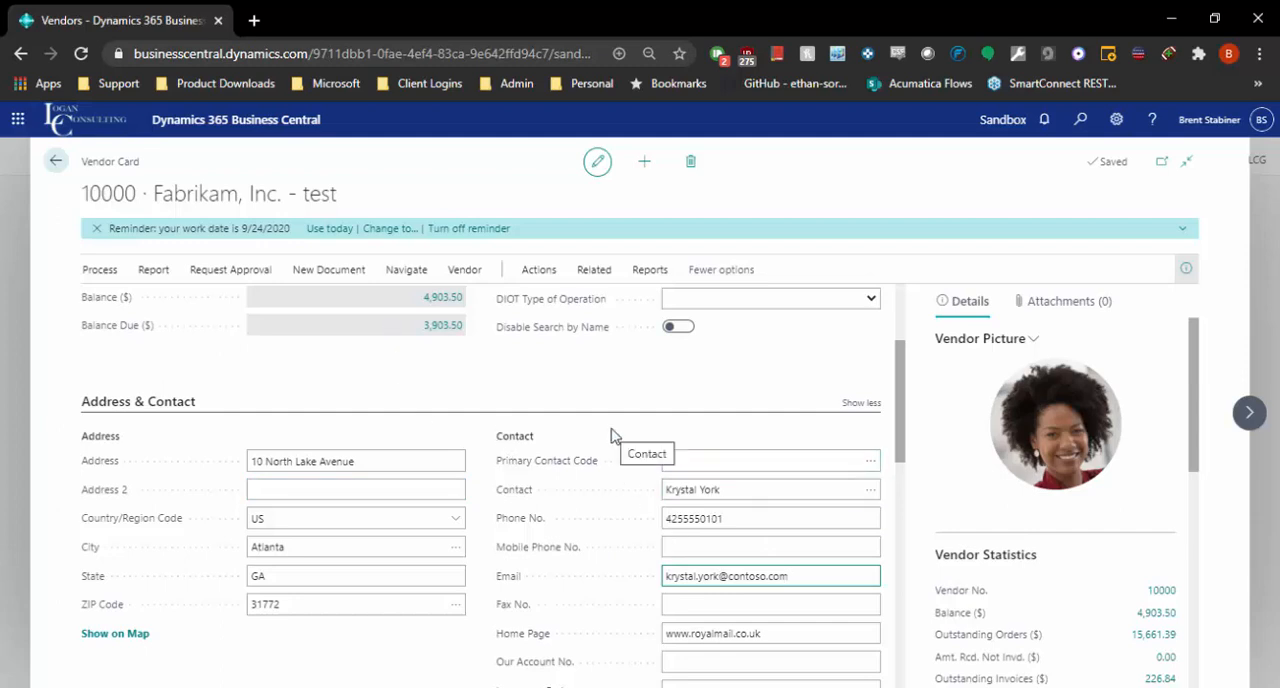
Step: Review the Invoicing posting details and open the full list of general business posting groups for the vendor
{"action": "scroll", "coordinate": [645, 530], "scroll_direction": "down", "scroll_amount": 4}
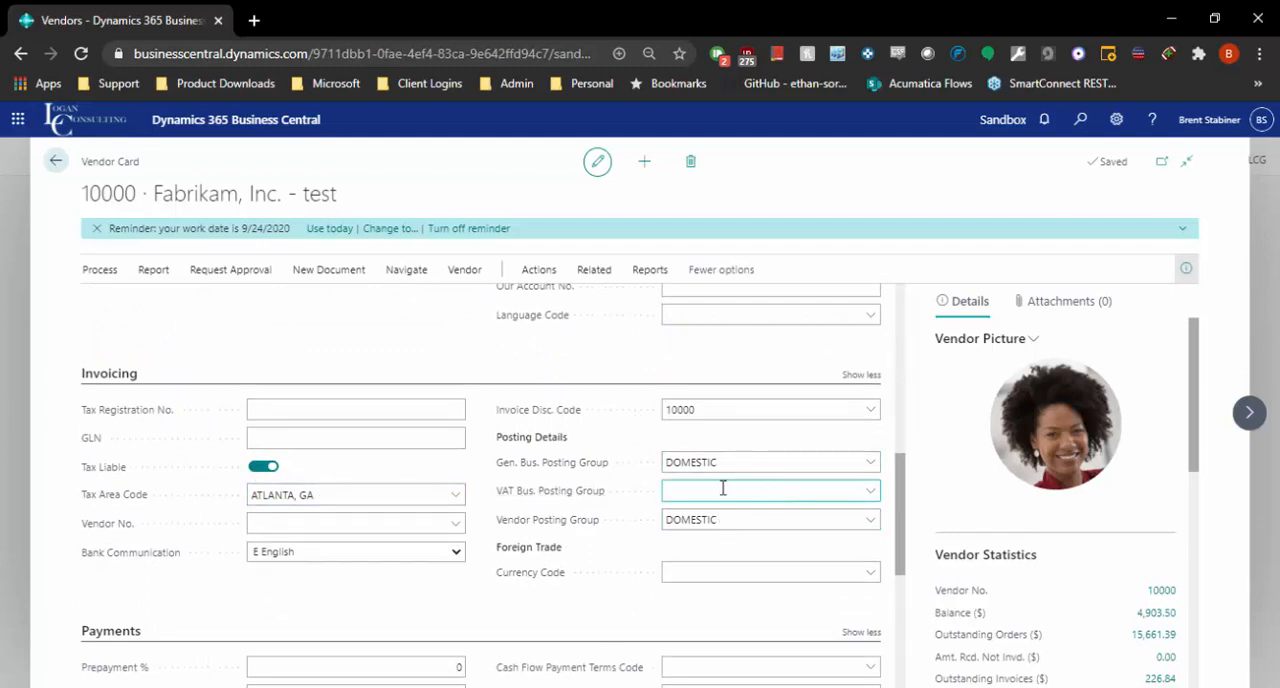
{"action": "left_click", "coordinate": [740, 514]}
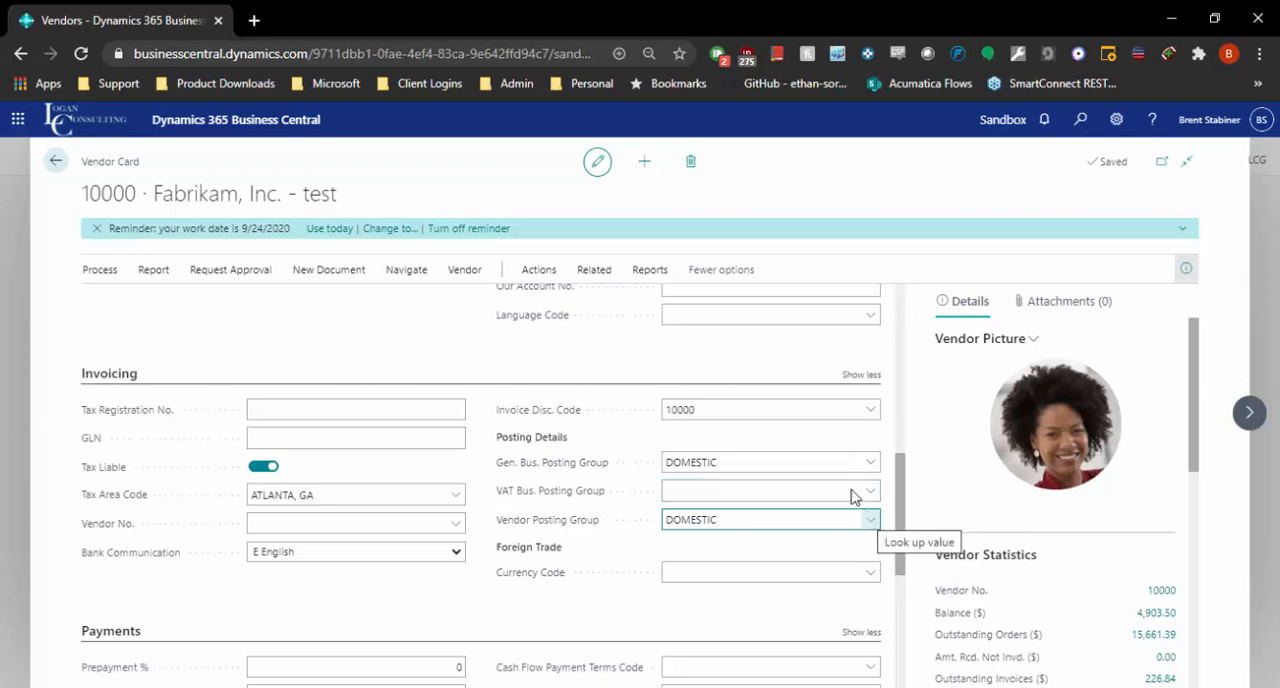
{"action": "left_click", "coordinate": [790, 462]}
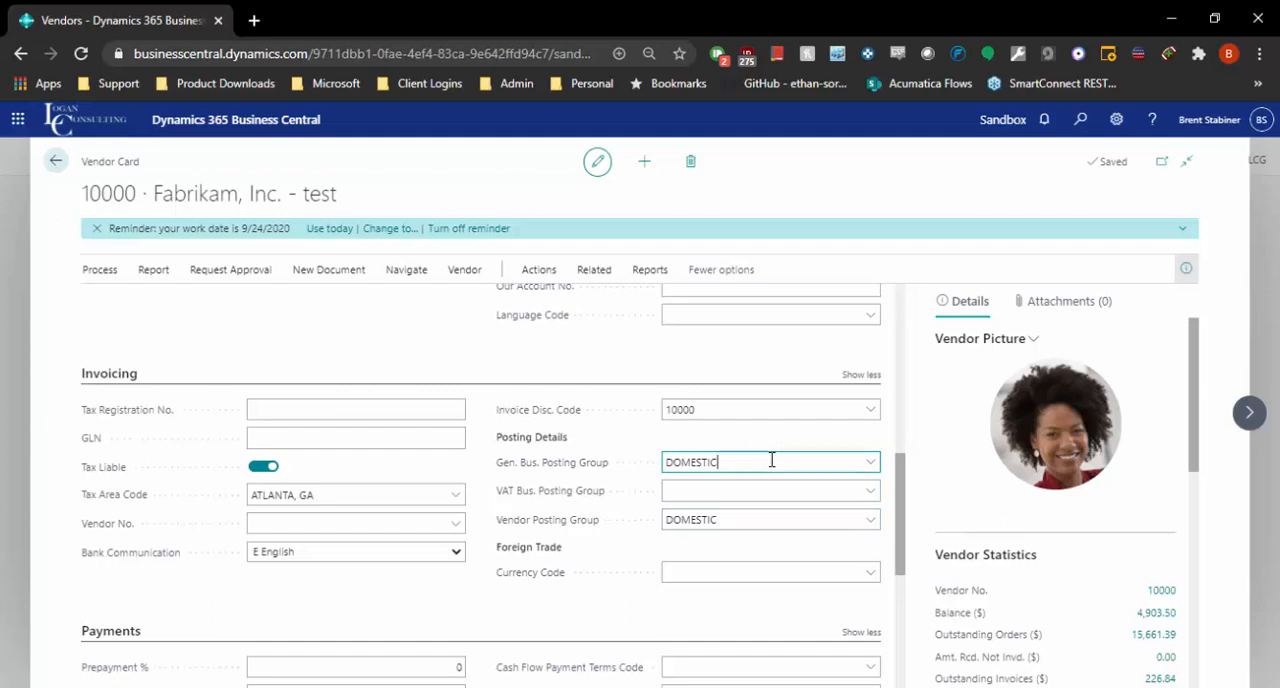
{"action": "left_click", "coordinate": [871, 464]}
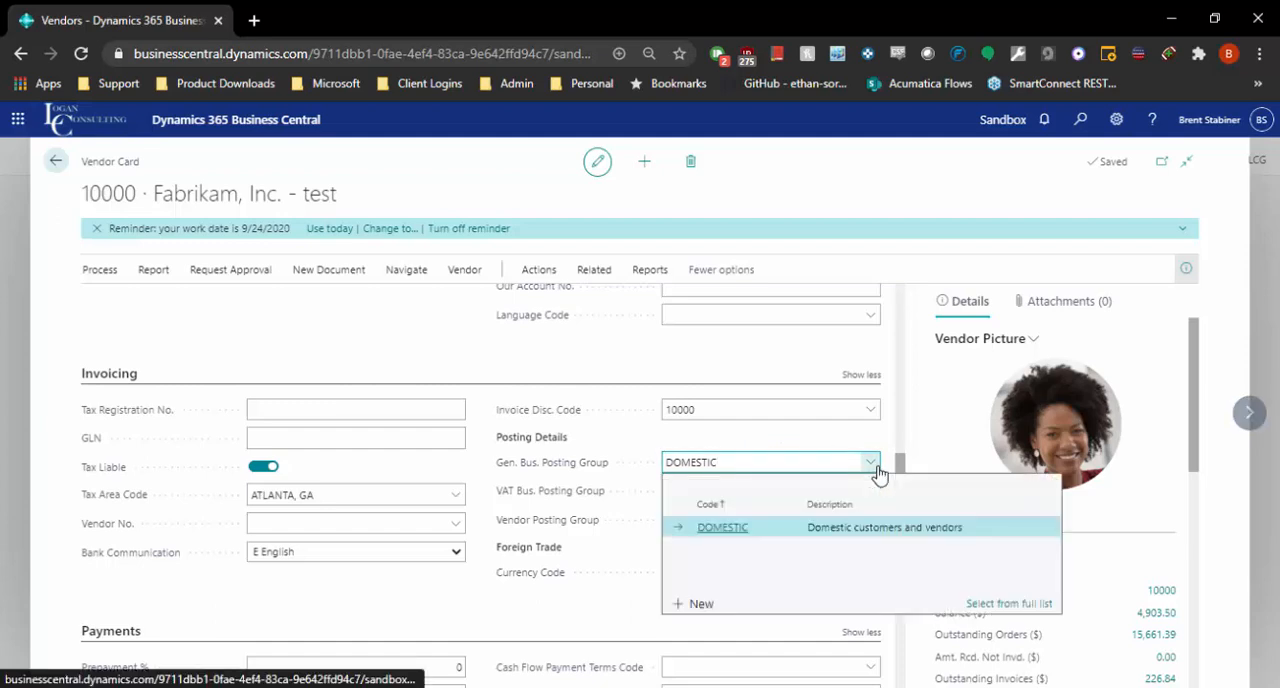
{"action": "left_click", "coordinate": [980, 605]}
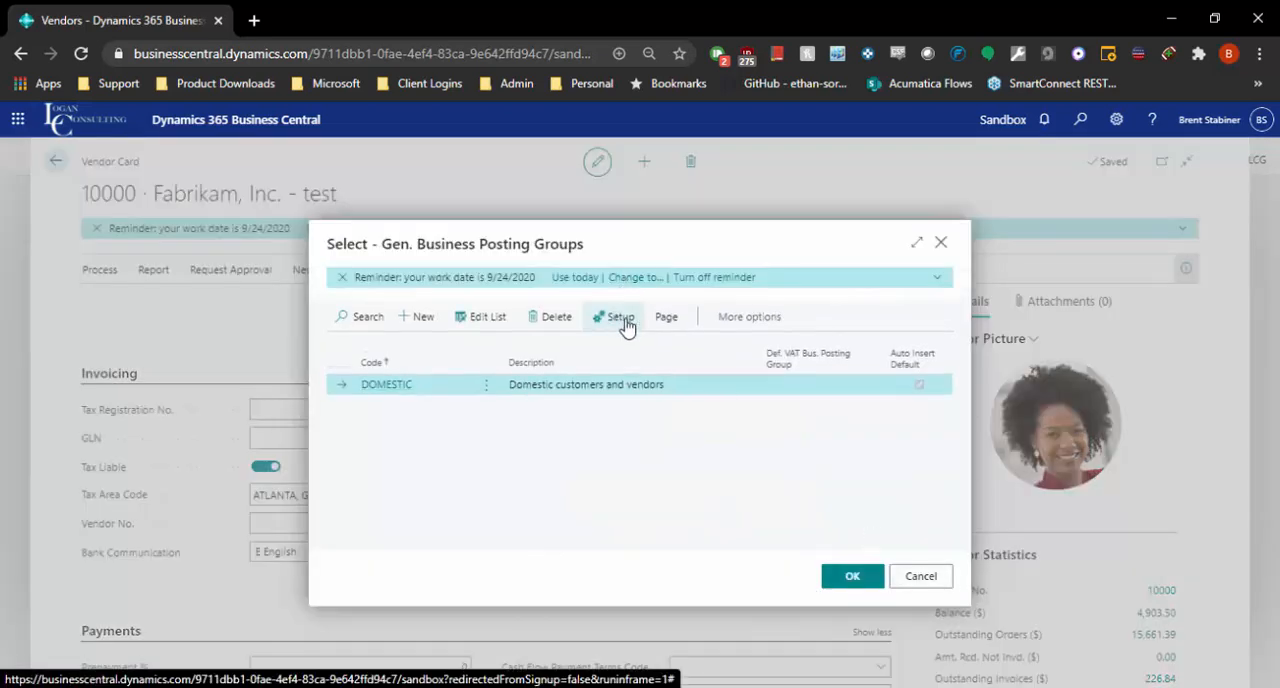
Step: Inspect the general posting setup accounts of the DOMESTIC group, and return to the vendor card without changing the selection
{"action": "left_click", "coordinate": [622, 320]}
{"action": "left_click_drag", "start_coordinate": [557, 660], "coordinate": [1137, 663]}
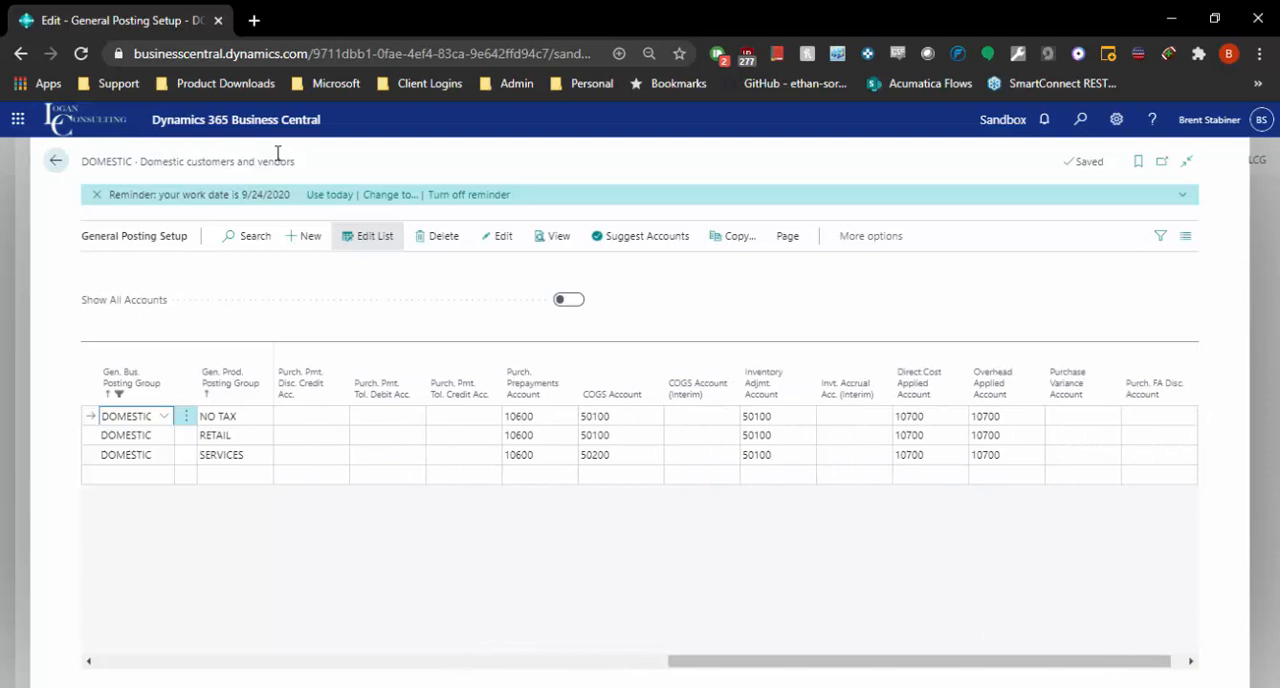
{"action": "left_click", "coordinate": [52, 158]}
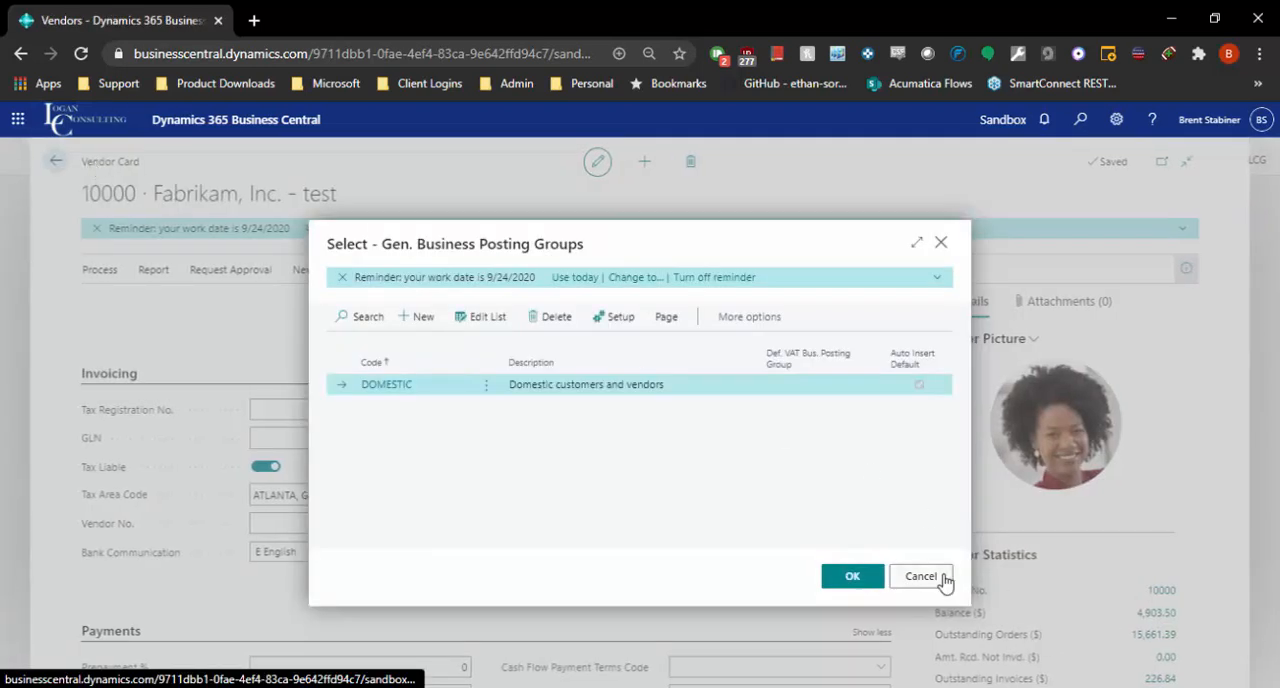
{"action": "left_click", "coordinate": [921, 577]}
Step: Examine the vendor's Payments section and the list of available payment terms codes, keeping the current terms
{"action": "scroll", "coordinate": [486, 400], "scroll_direction": "down", "scroll_amount": 3}
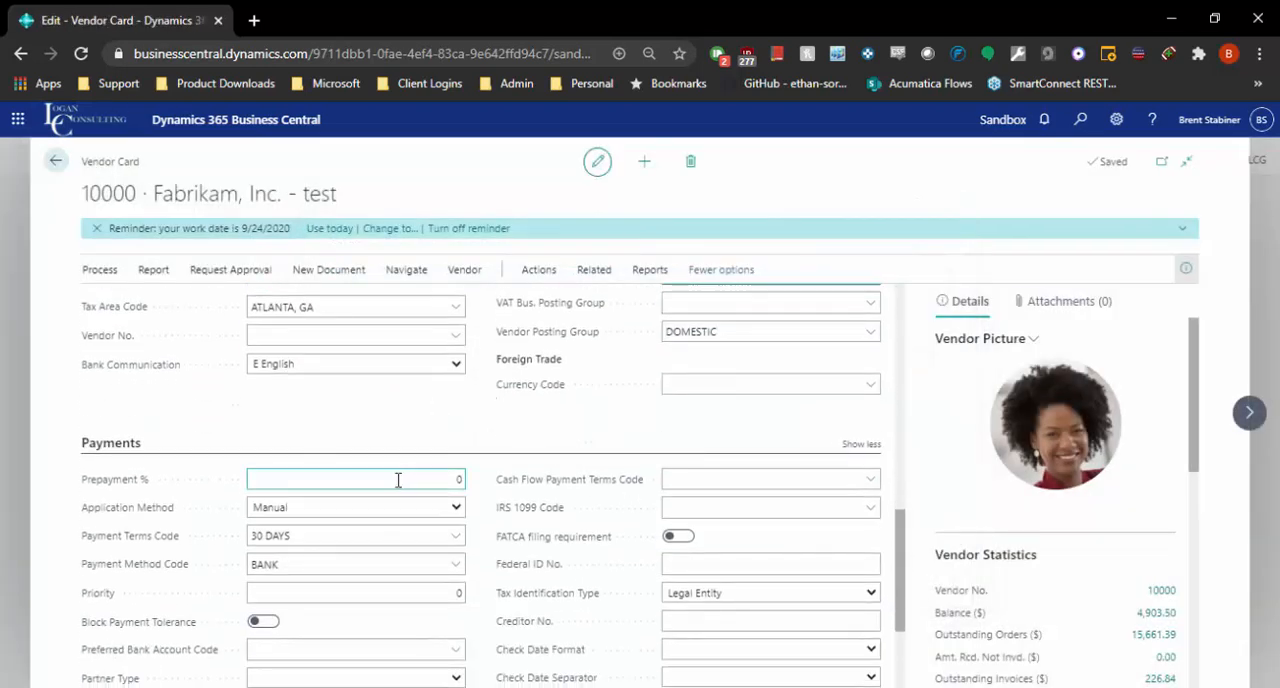
{"action": "scroll", "coordinate": [398, 480], "scroll_direction": "down", "scroll_amount": 1}
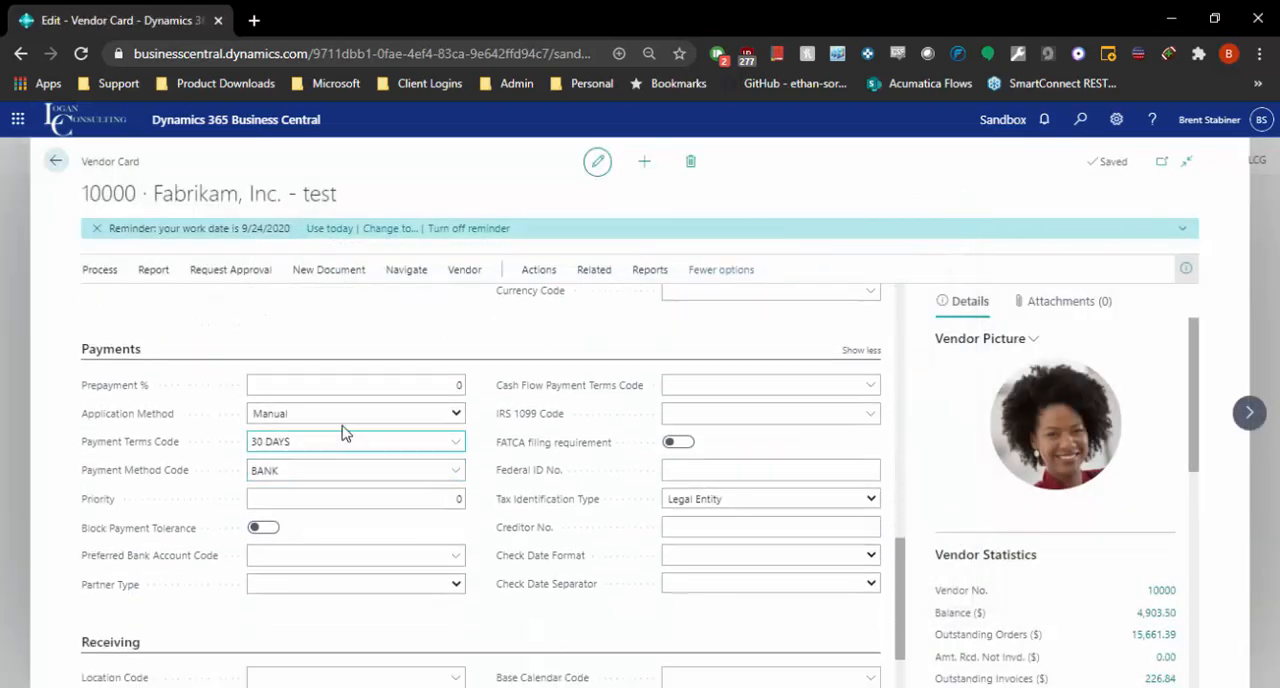
{"action": "left_click", "coordinate": [455, 446]}
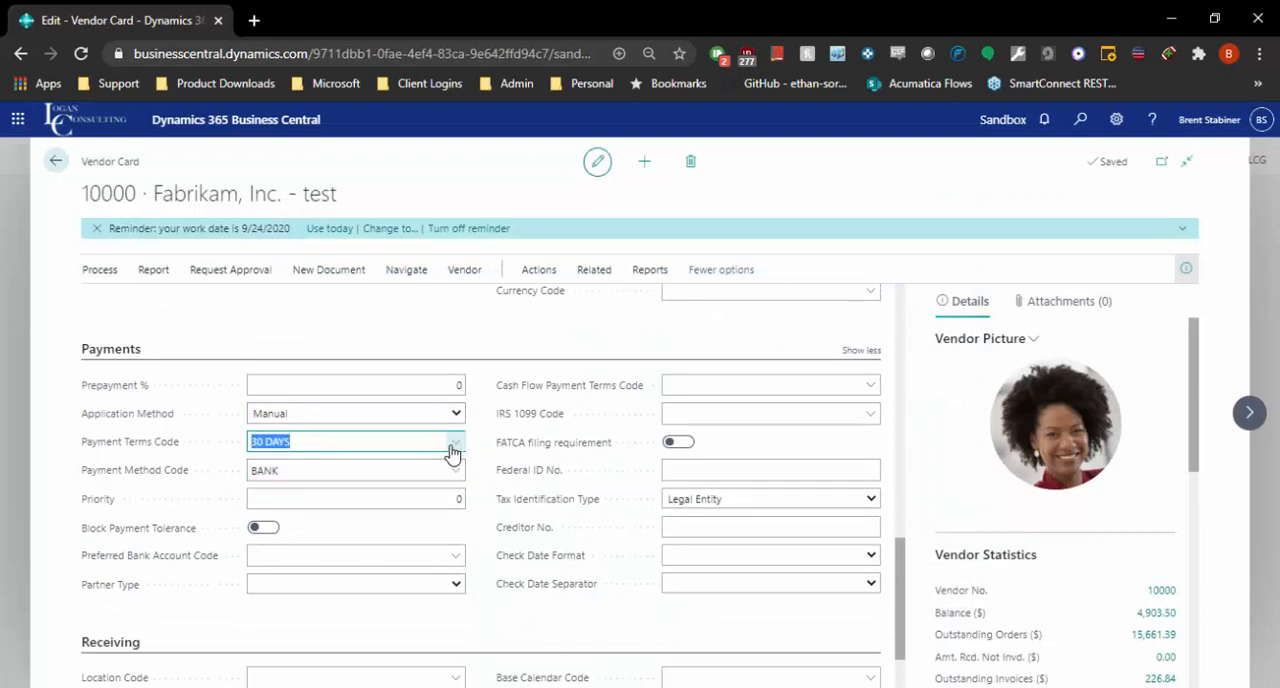
{"action": "left_click", "coordinate": [437, 323]}
{"action": "left_click", "coordinate": [460, 445]}
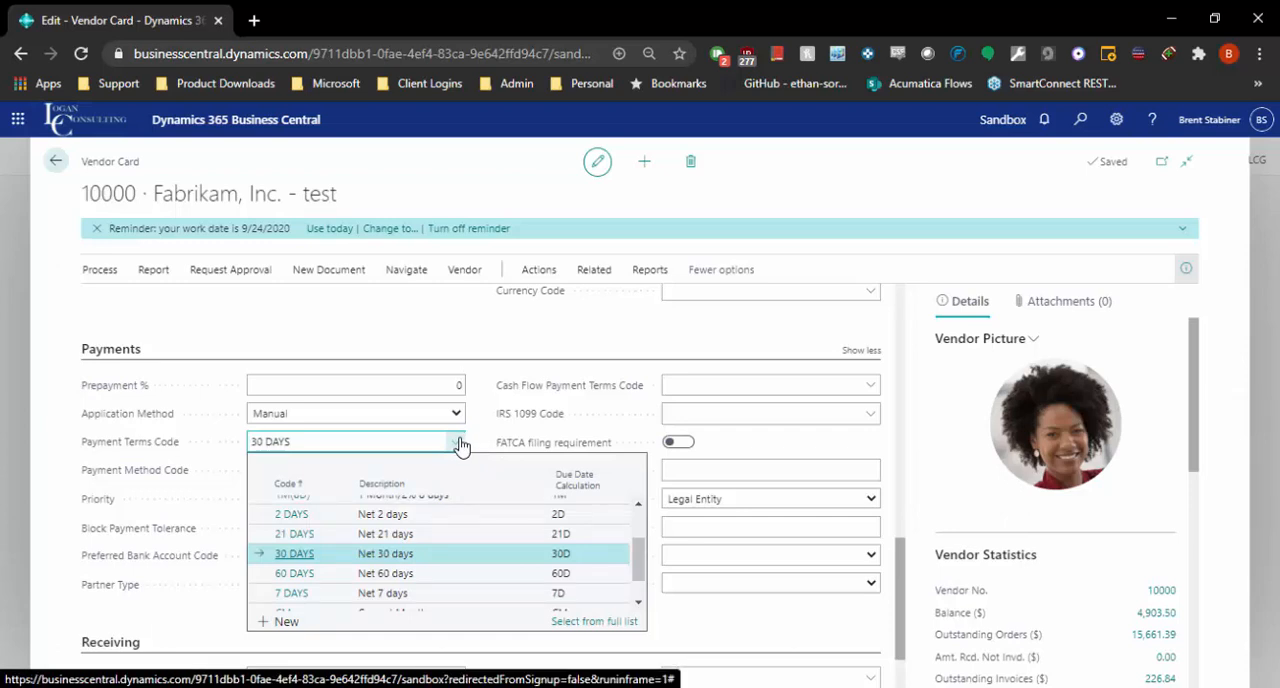
{"action": "scroll", "coordinate": [407, 557], "scroll_direction": "up", "scroll_amount": 2}
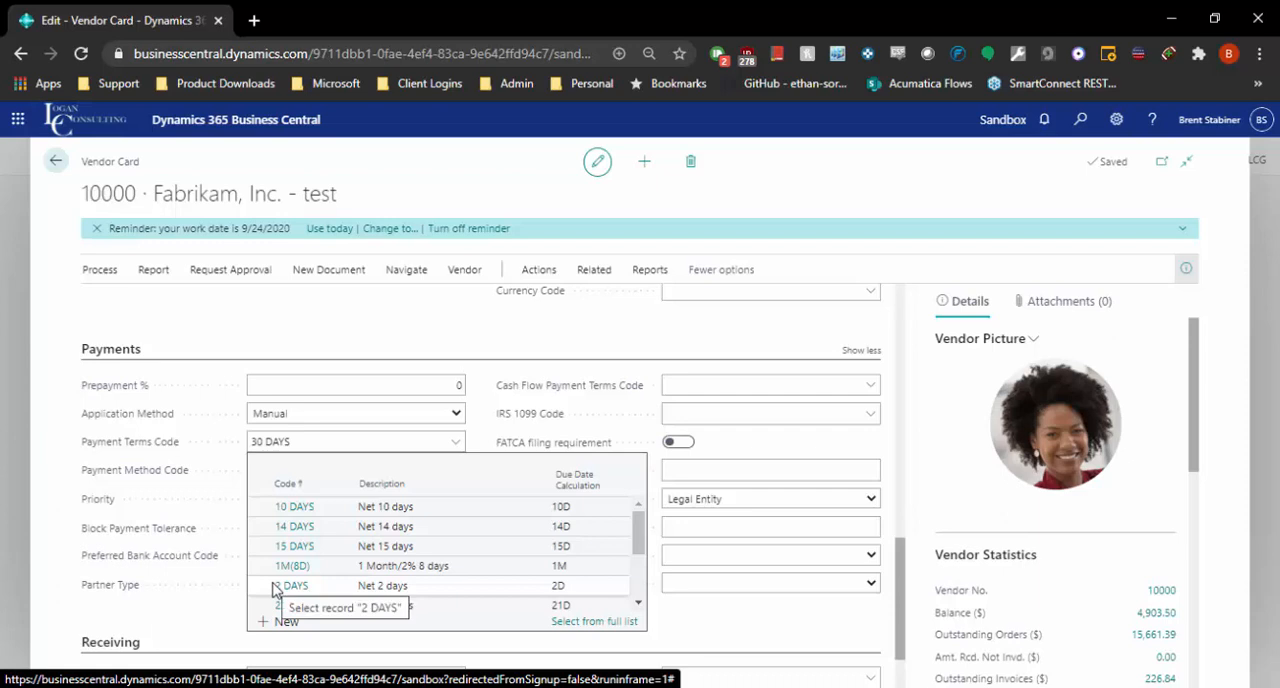
{"action": "left_click", "coordinate": [358, 342]}
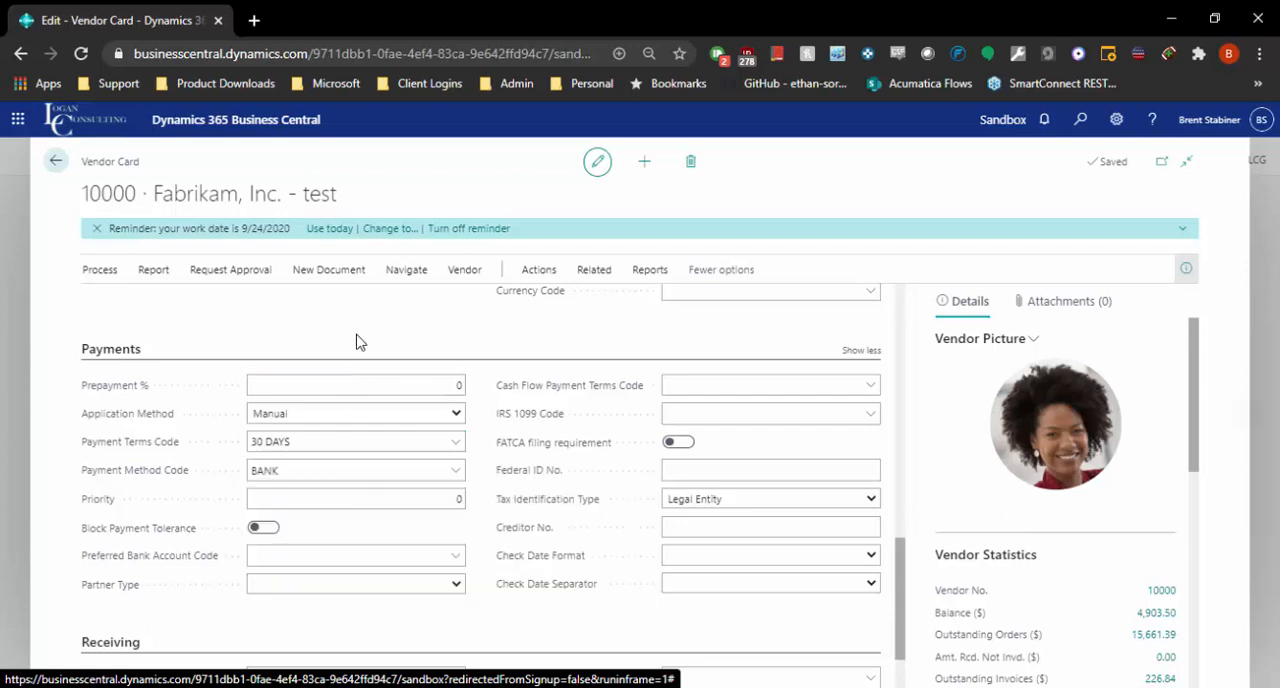
Step: Review the available payment method codes without changing the selection, and check the vendor's payment priority and the remaining payment fields
{"action": "left_click", "coordinate": [455, 470]}
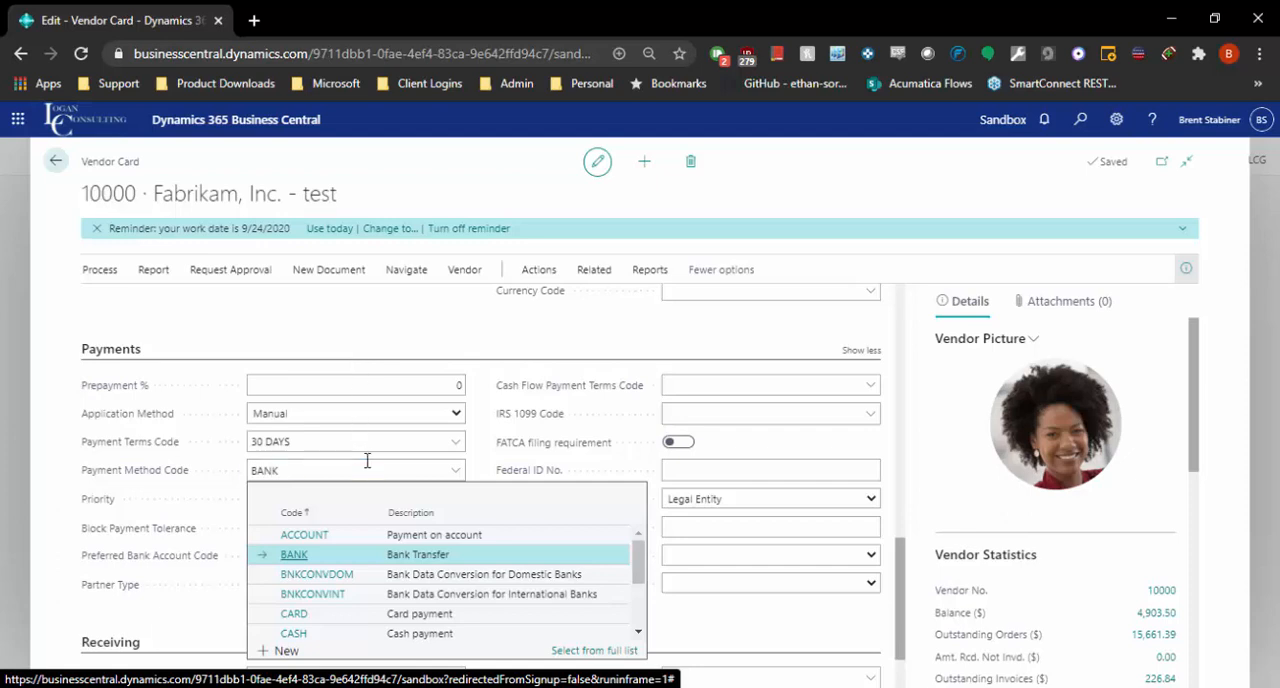
{"action": "left_click", "coordinate": [322, 329]}
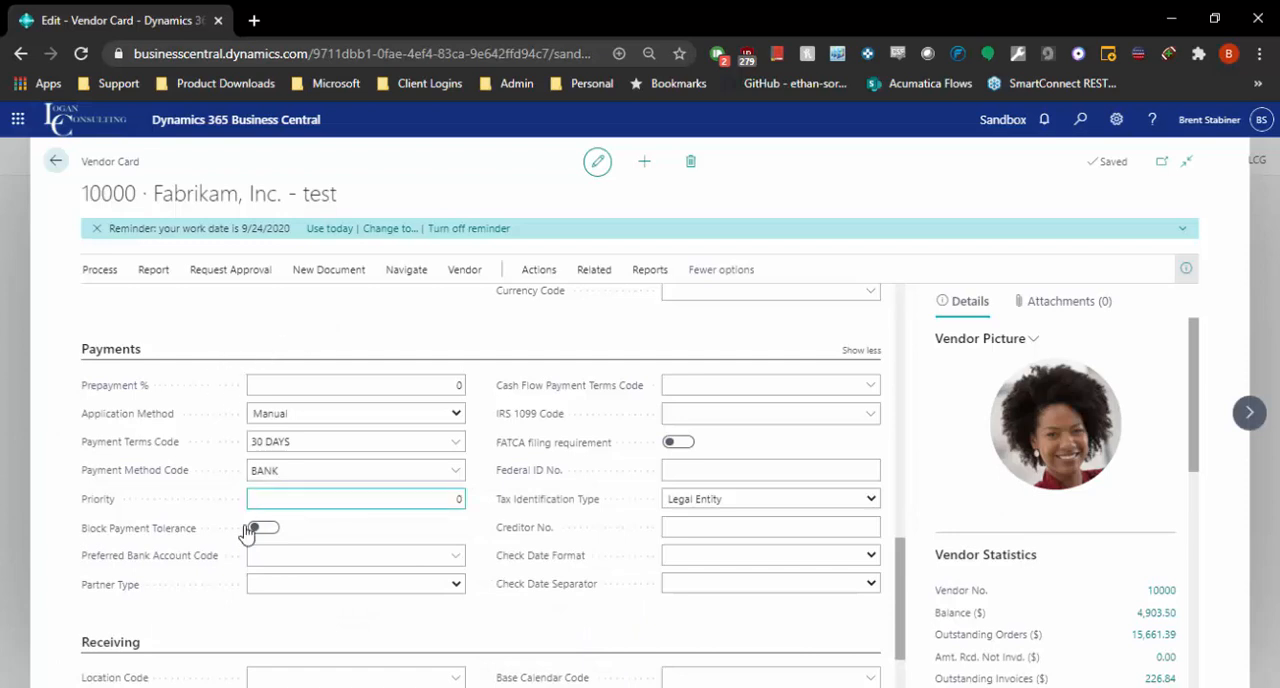
{"action": "left_click", "coordinate": [367, 503]}
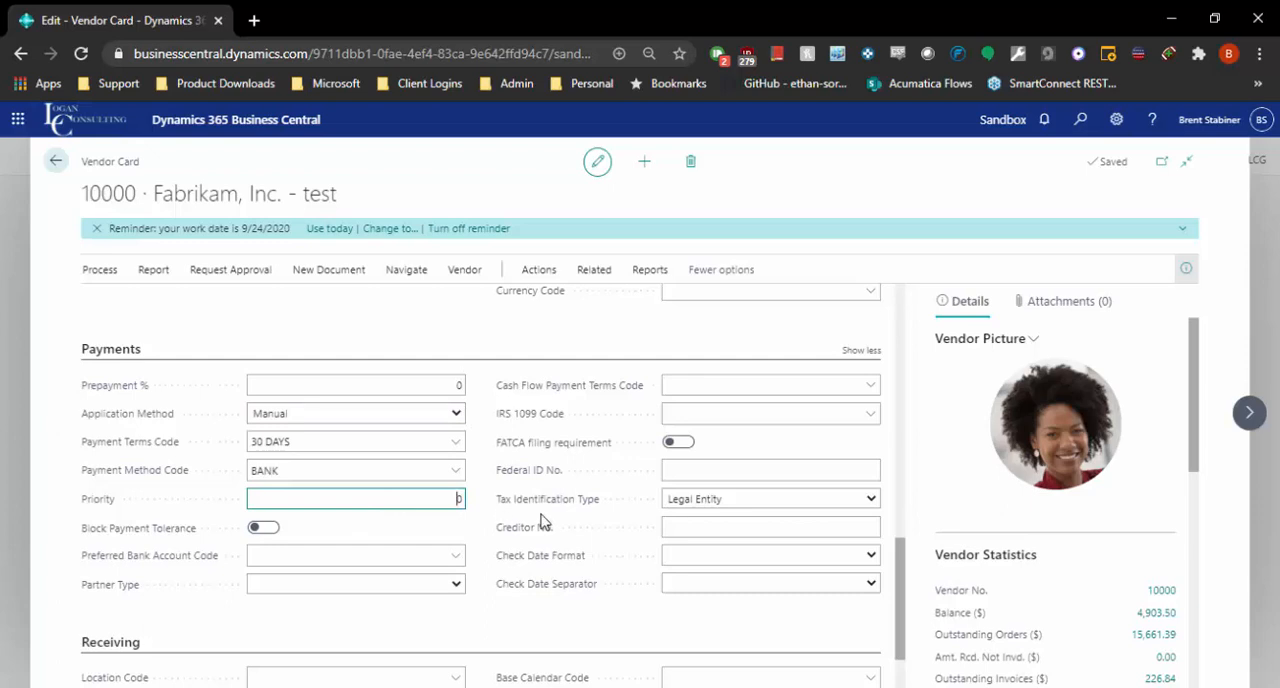
{"action": "scroll", "coordinate": [549, 482], "scroll_direction": "down", "scroll_amount": 1}
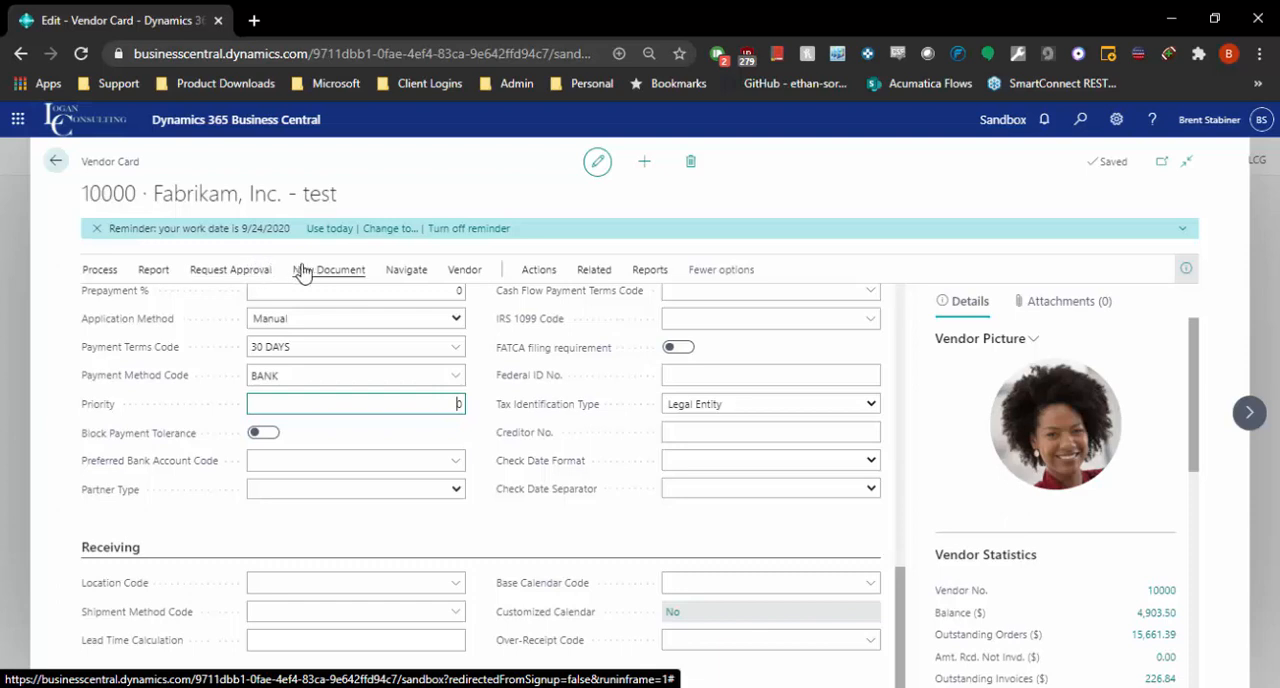
Step: Open the vendor's bank account list and the card of the ECA bank account
{"action": "left_click", "coordinate": [402, 270]}
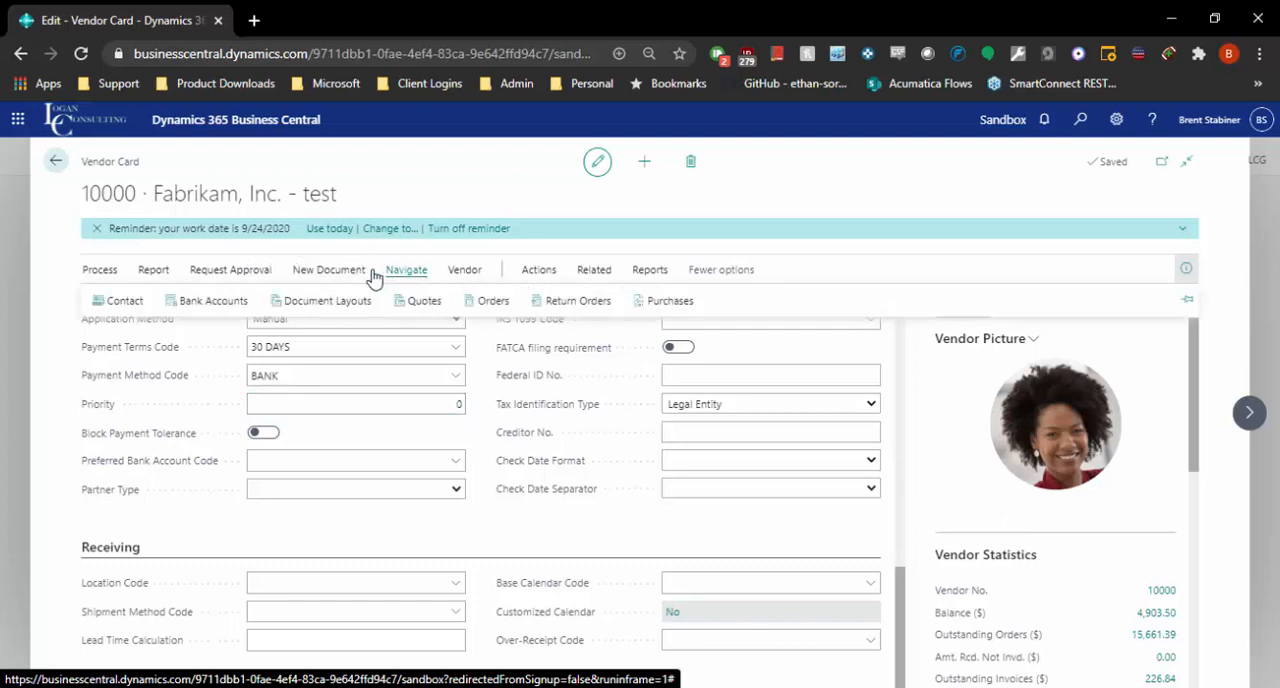
{"action": "left_click", "coordinate": [240, 301]}
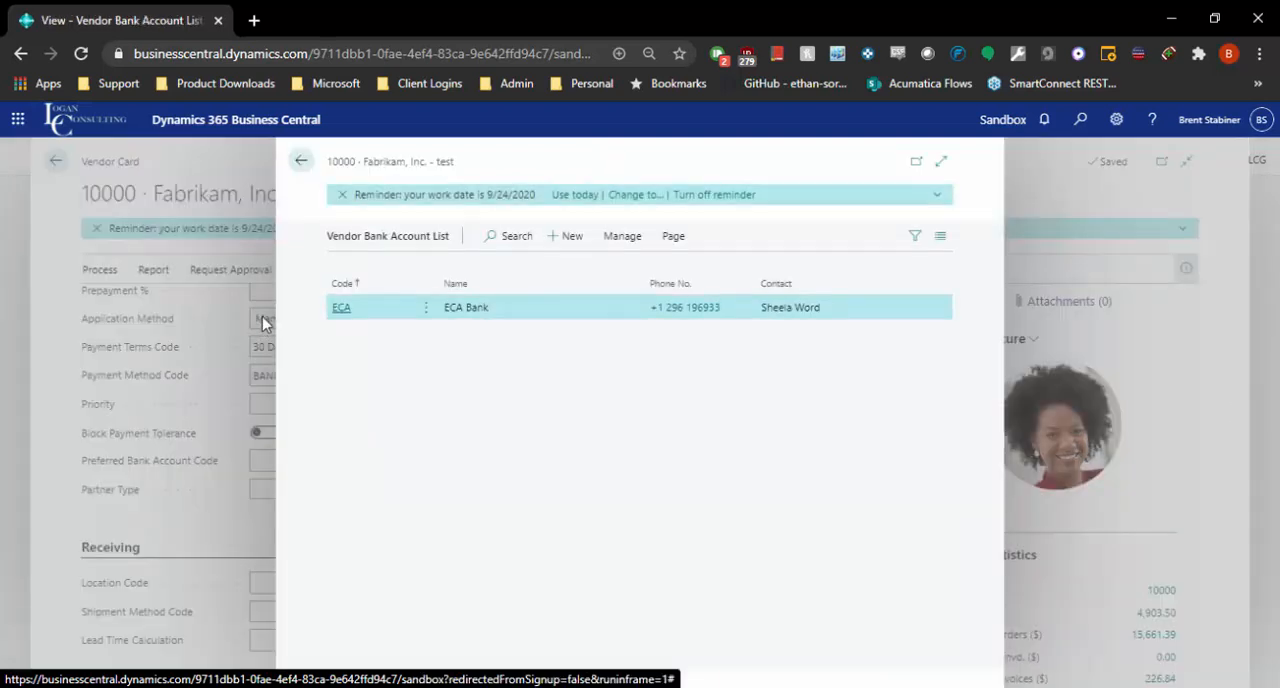
{"action": "left_click", "coordinate": [341, 308]}
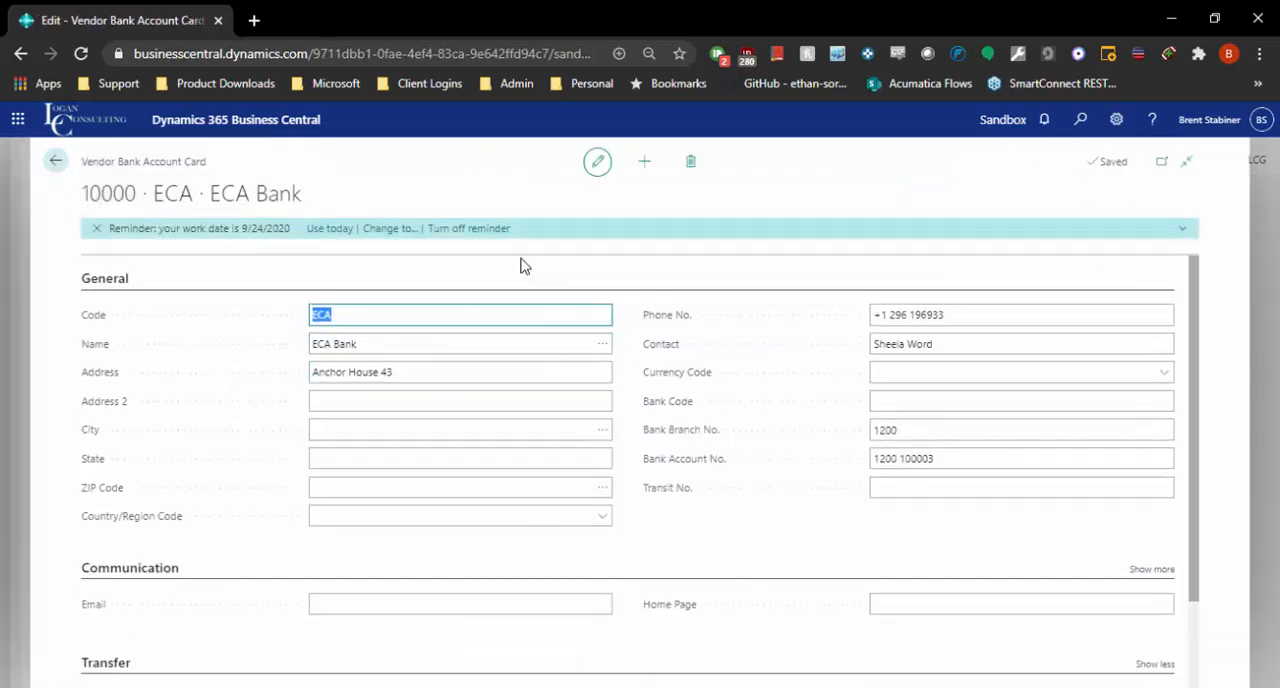
Step: Inspect the ECA bank account's code, account number, transit number, communication and transfer fields, and return to the vendor card
{"action": "left_click", "coordinate": [348, 314]}
{"action": "left_click", "coordinate": [946, 456]}
{"action": "scroll", "coordinate": [734, 609], "scroll_direction": "down", "scroll_amount": 2}
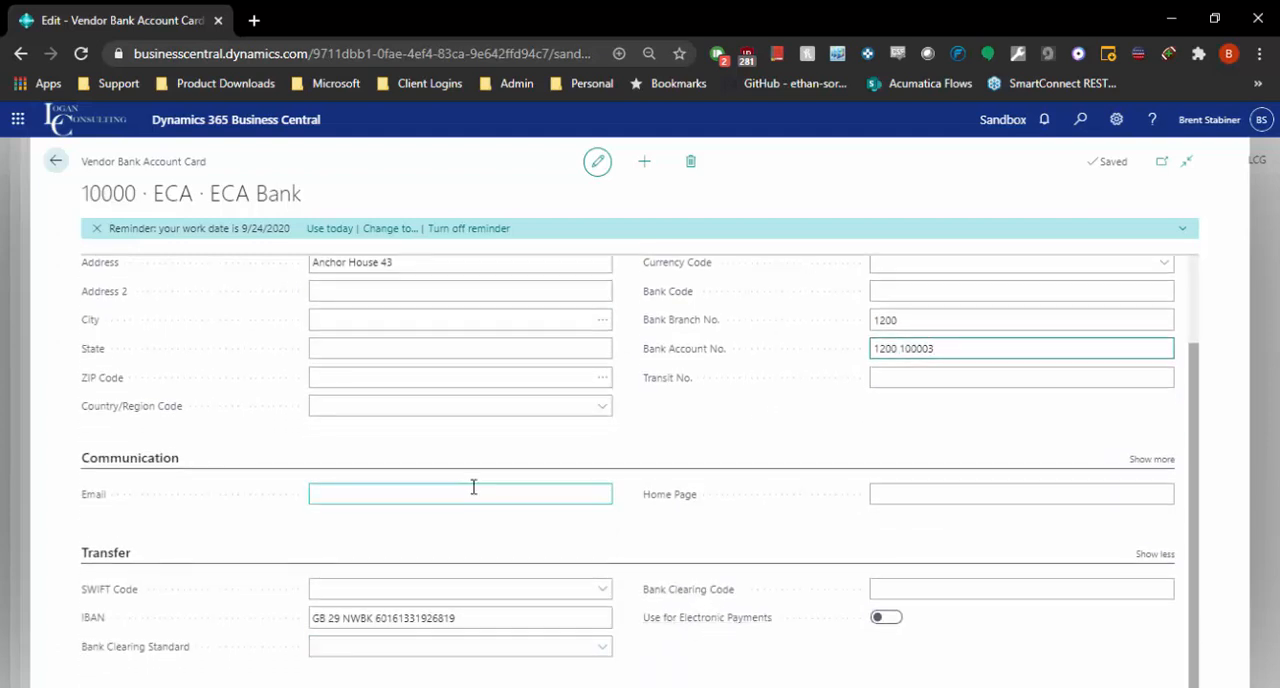
{"action": "scroll", "coordinate": [478, 486], "scroll_direction": "up", "scroll_amount": 2}
{"action": "scroll", "coordinate": [481, 475], "scroll_direction": "up", "scroll_amount": 1}
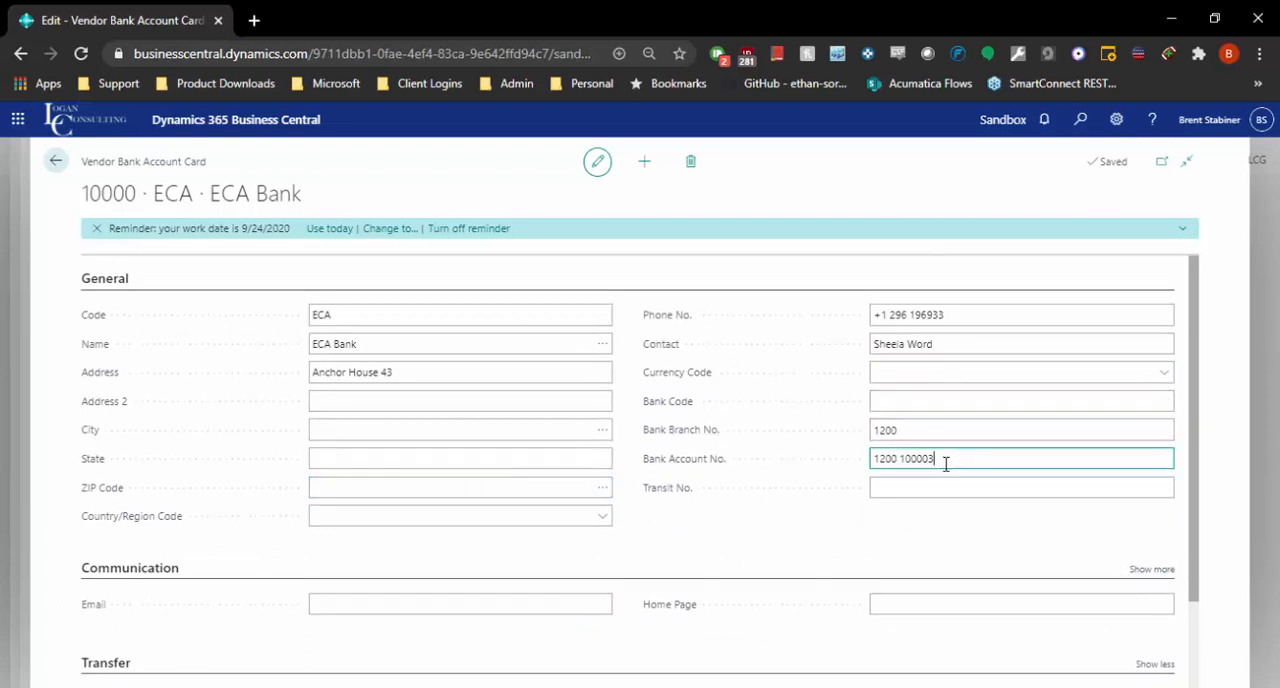
{"action": "left_click", "coordinate": [934, 492]}
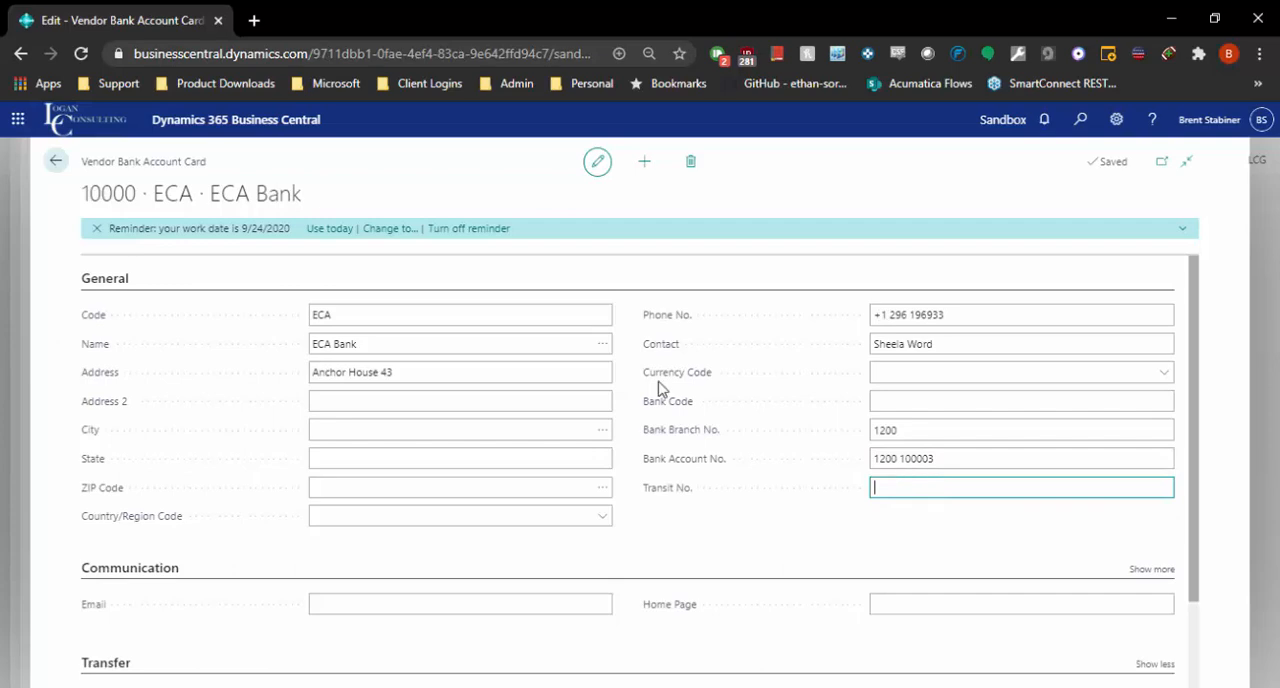
{"action": "left_click", "coordinate": [56, 160]}
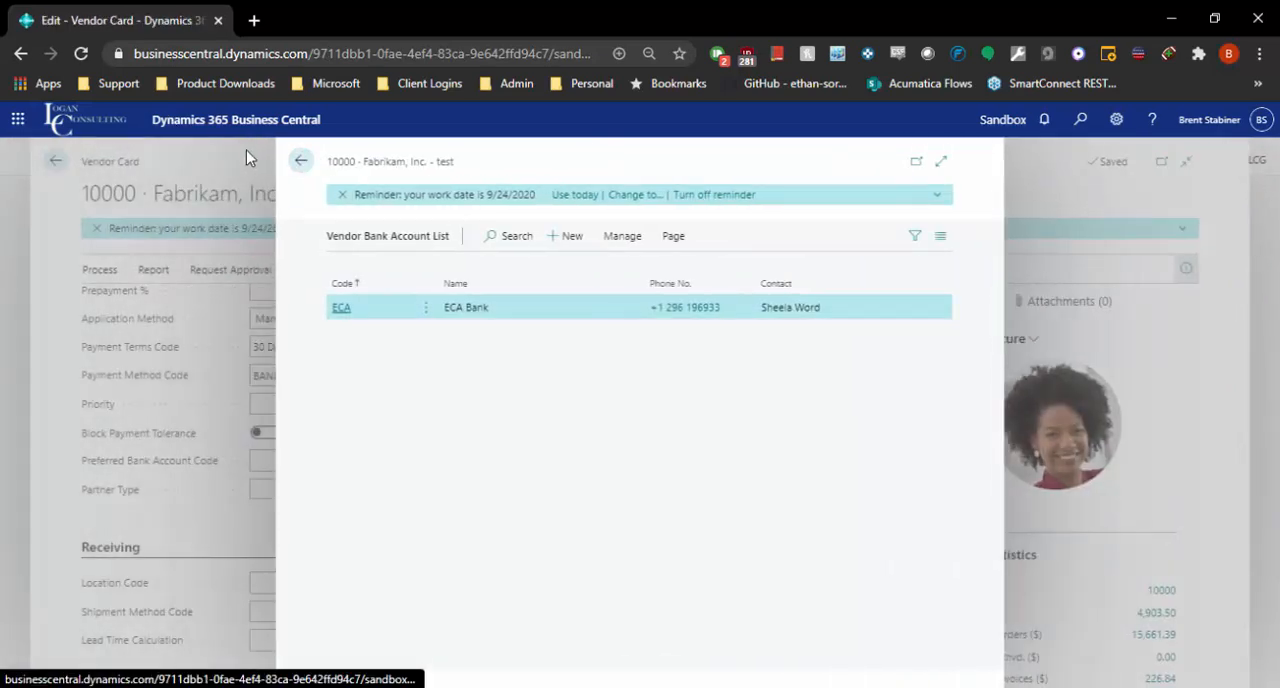
{"action": "left_click", "coordinate": [297, 172]}
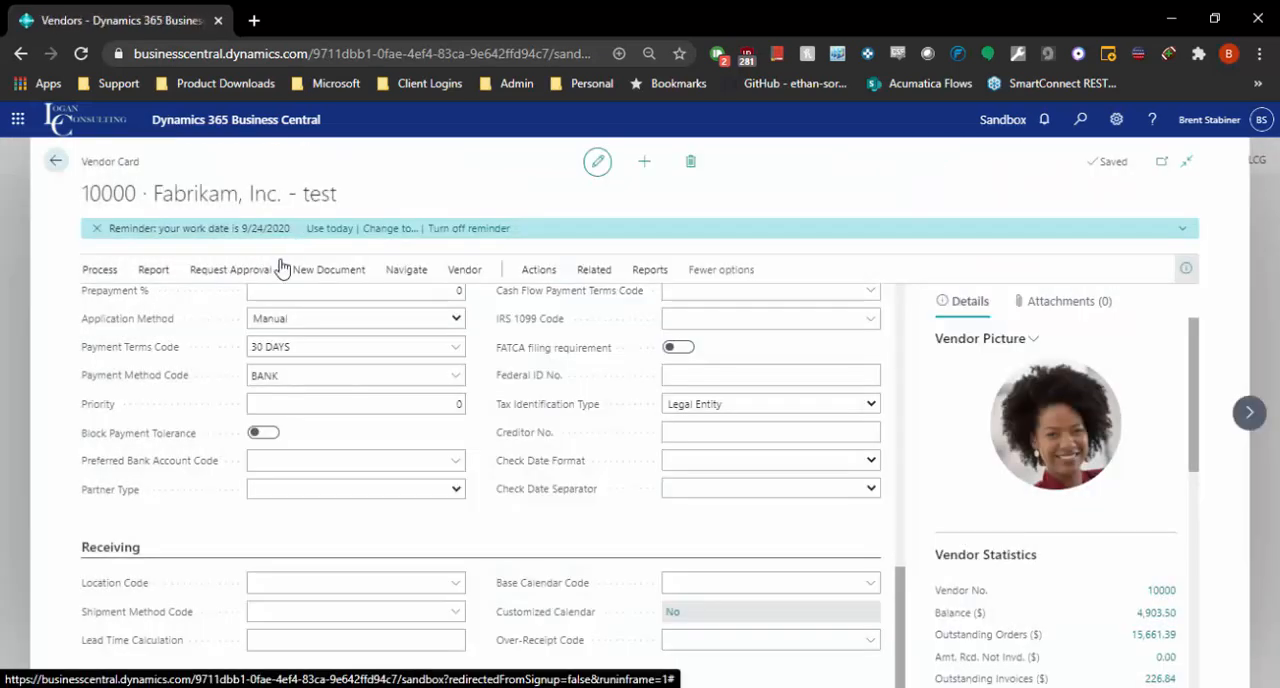
Step: Look over the vendor card's remaining Payments and Receiving fields and return to the vendor list
{"action": "left_click", "coordinate": [242, 271]}
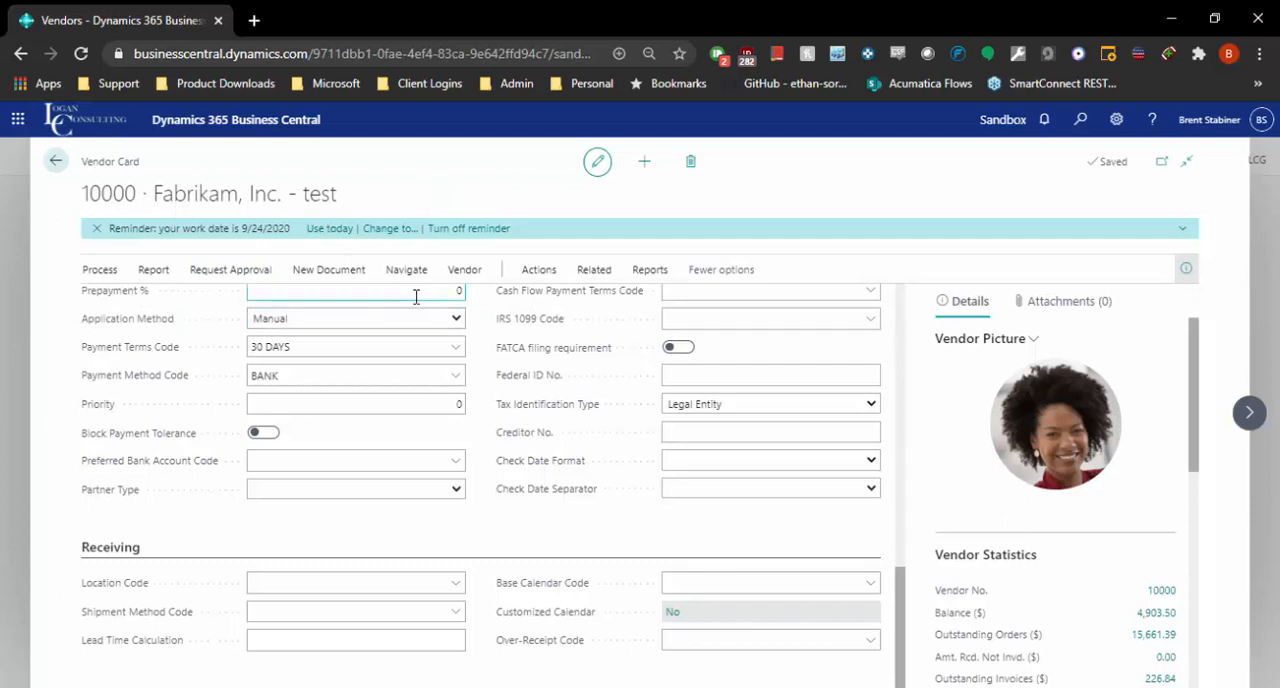
{"action": "mouse_move", "coordinate": [397, 270]}
{"action": "scroll", "coordinate": [280, 568], "scroll_direction": "up", "scroll_amount": 4}
{"action": "scroll", "coordinate": [280, 568], "scroll_direction": "down", "scroll_amount": 4}
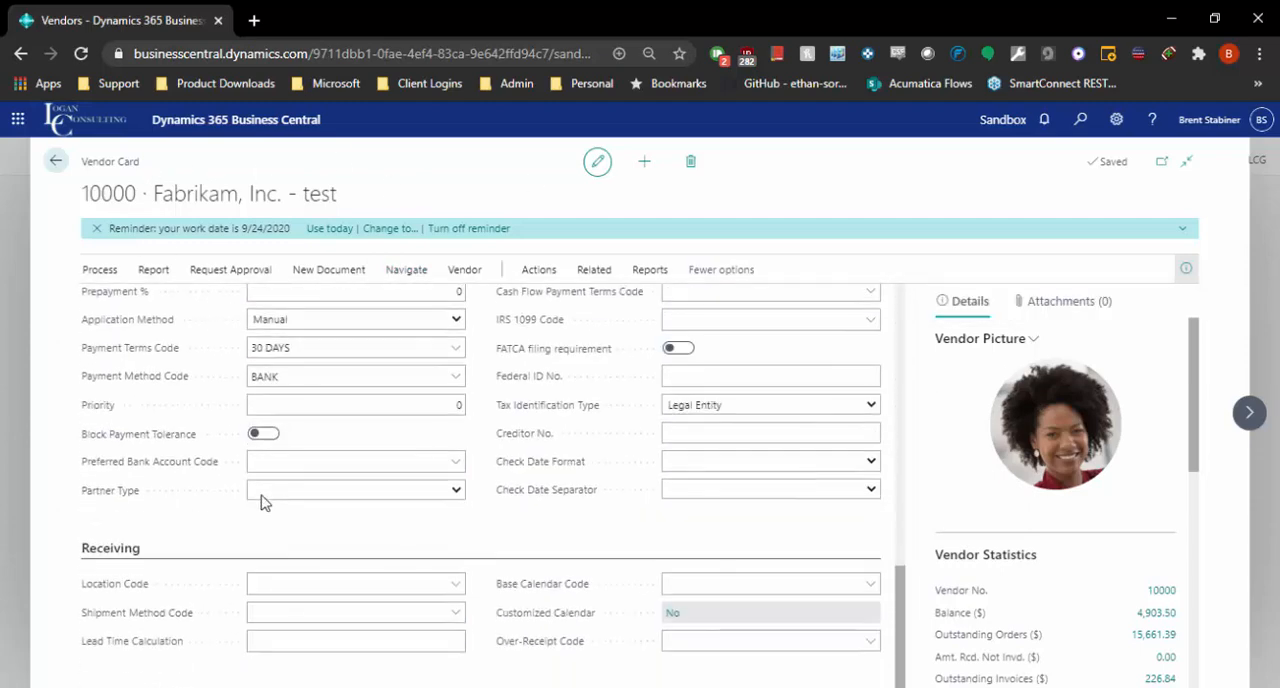
{"action": "scroll", "coordinate": [270, 505], "scroll_direction": "up", "scroll_amount": 6}
{"action": "left_click", "coordinate": [56, 161]}
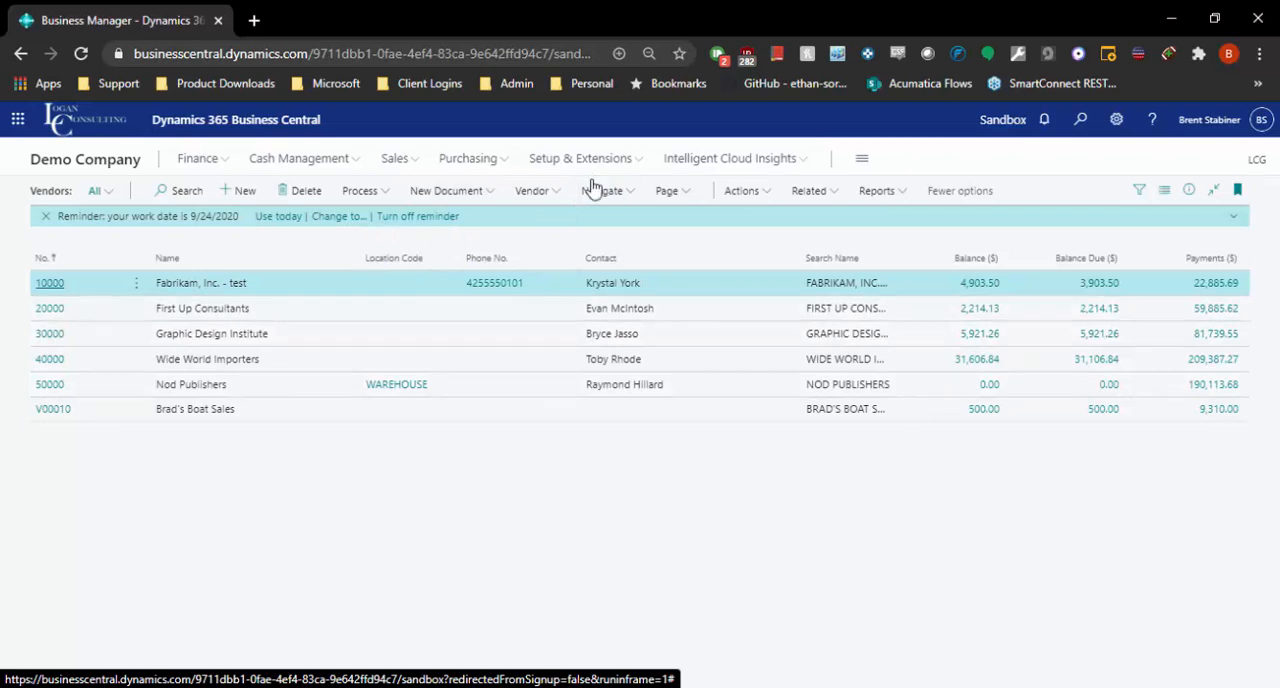
Step: Search for "purch inv" and look over the available Purchasing pages without opening any of them
{"action": "left_click", "coordinate": [1079, 121]}
{"action": "type", "text": "purc"}
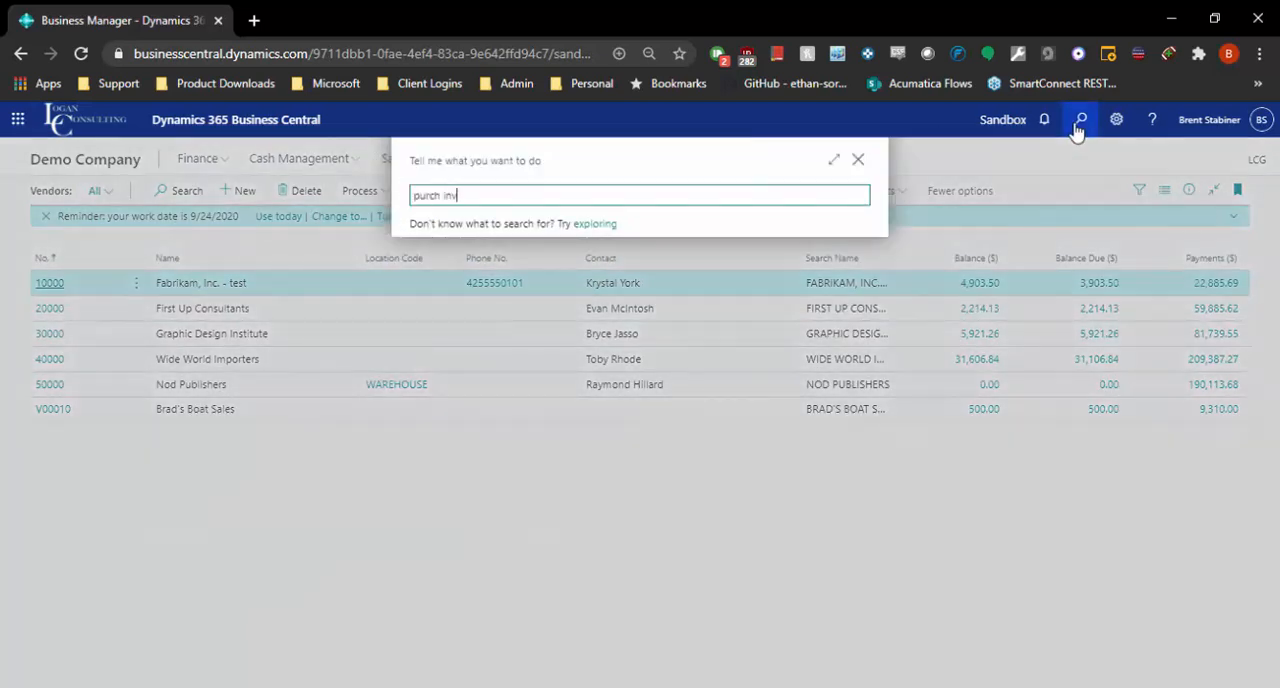
{"action": "type", "text": "h inv"}
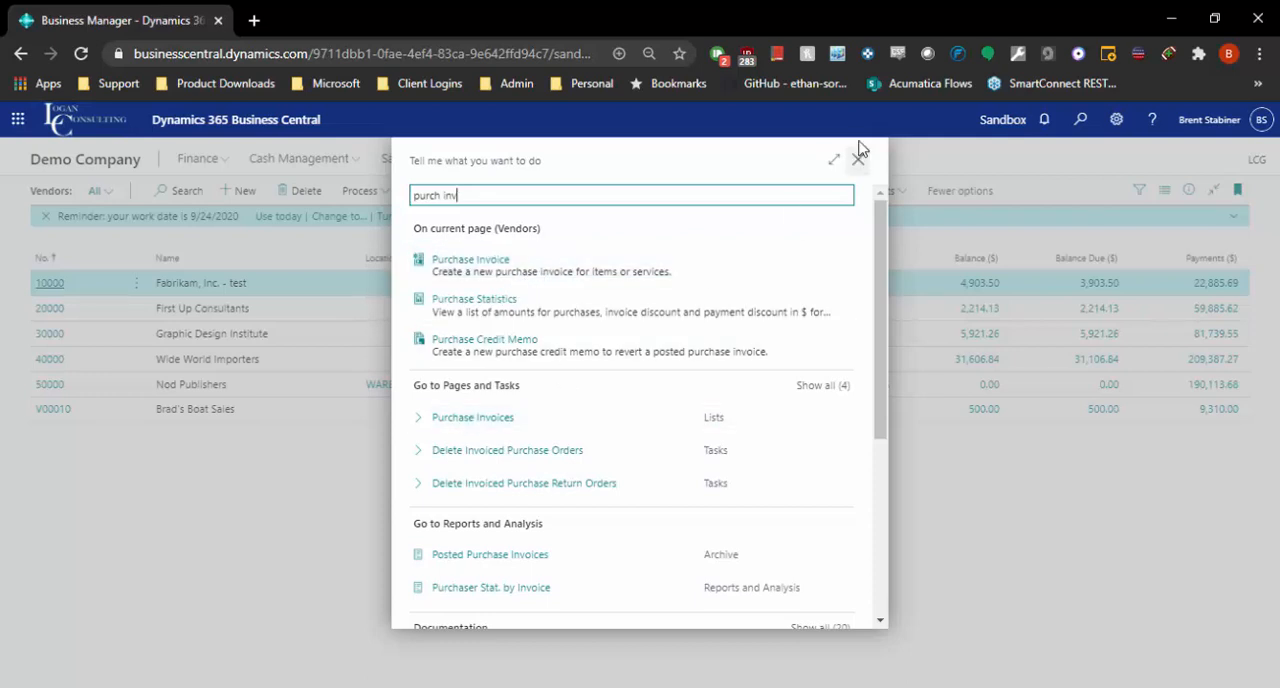
{"action": "left_click", "coordinate": [859, 158]}
{"action": "left_click", "coordinate": [480, 162]}
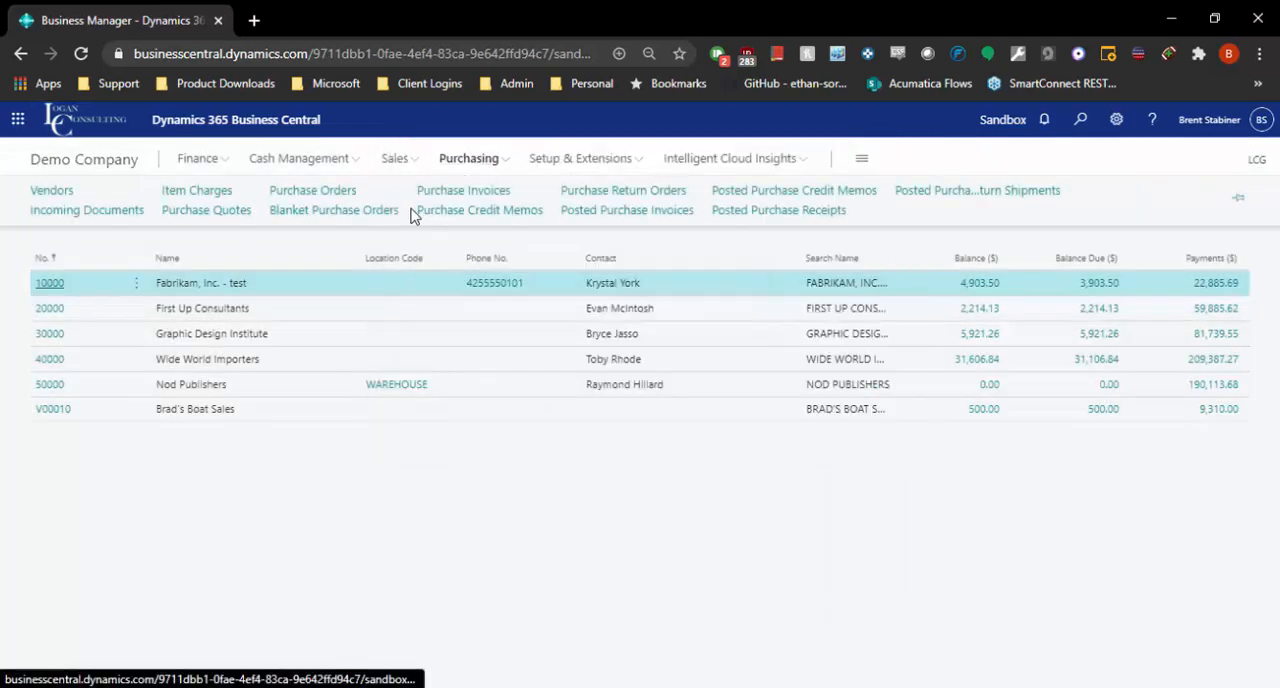
{"action": "left_click", "coordinate": [389, 512]}
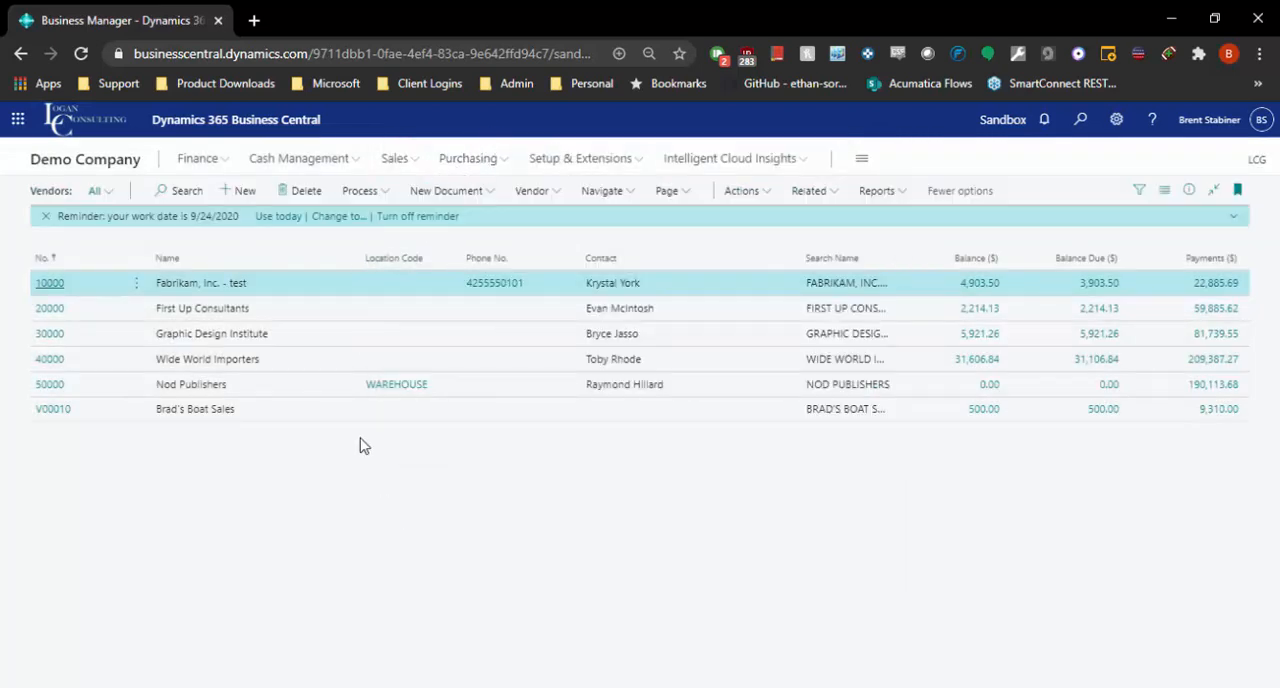
Step: Create a purchase invoice for the vendor Fabrikam, Inc. - test and open its vendor number lookup
{"action": "left_click", "coordinate": [448, 192]}
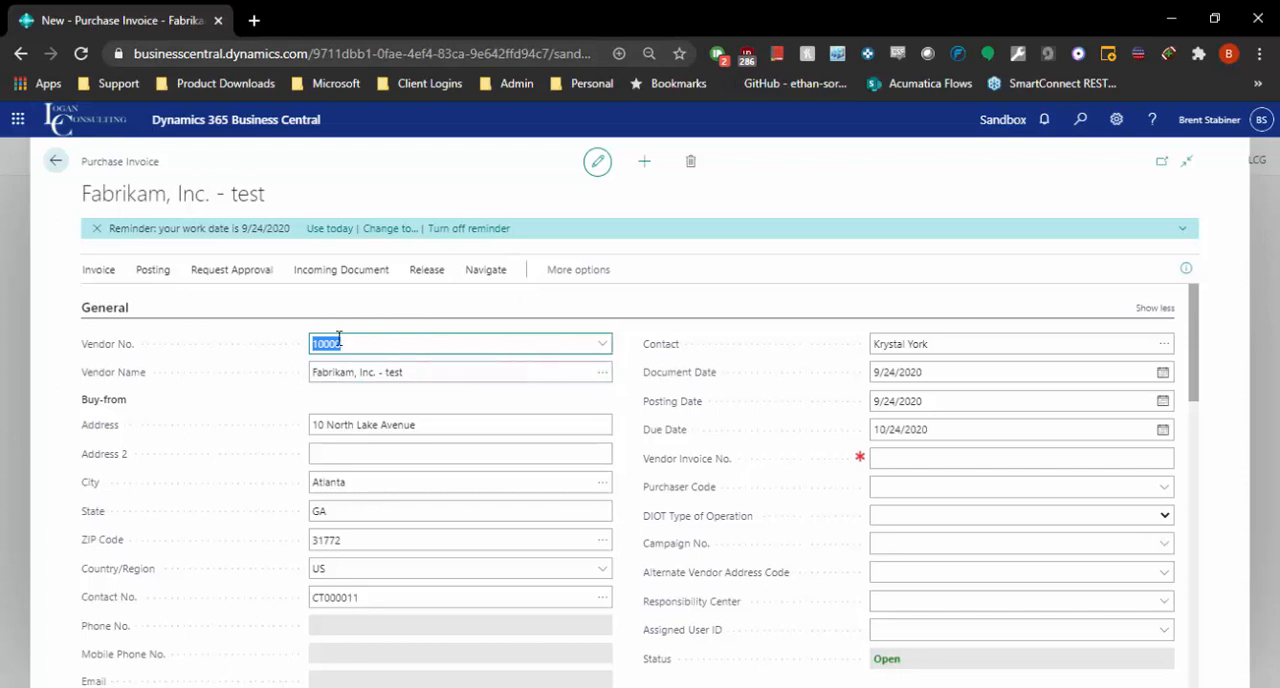
{"action": "left_click", "coordinate": [619, 345]}
{"action": "left_click", "coordinate": [603, 345]}
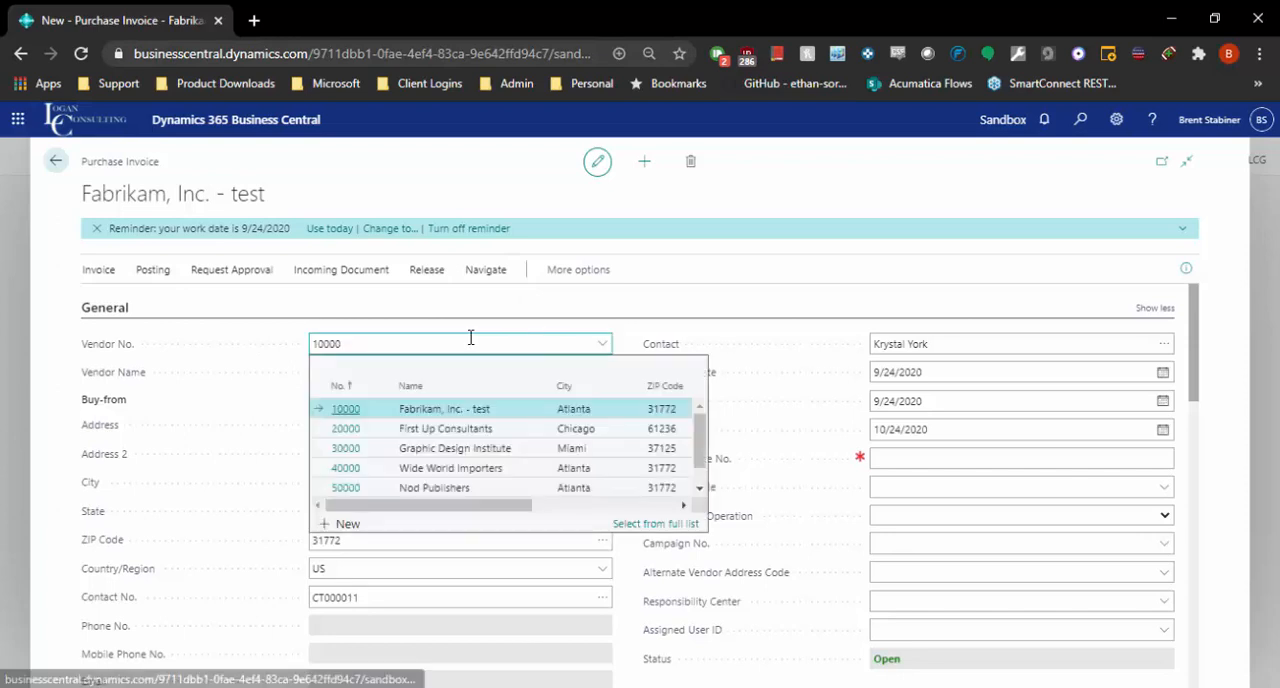
Step: Try filtering the invoice's vendor lookup by "fab" and by "atlanta", and cancel without changing the vendor
{"action": "left_click_drag", "start_coordinate": [469, 337], "coordinate": [360, 329]}
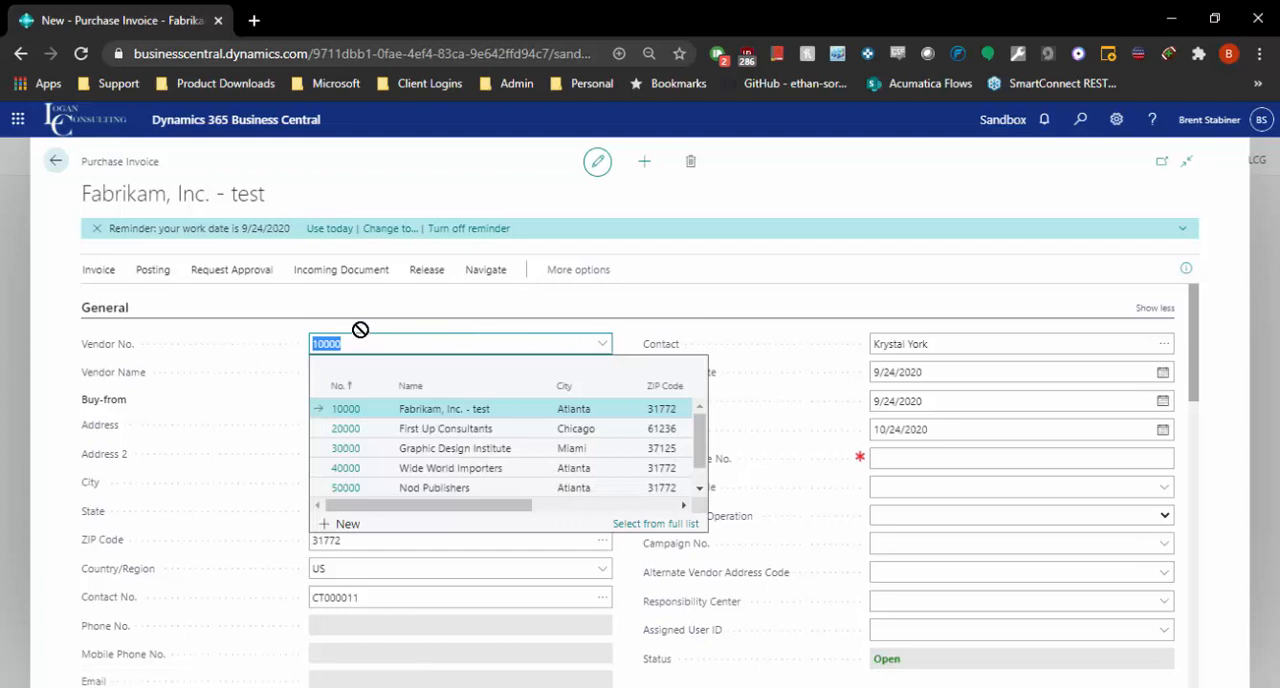
{"action": "type", "text": "fab"}
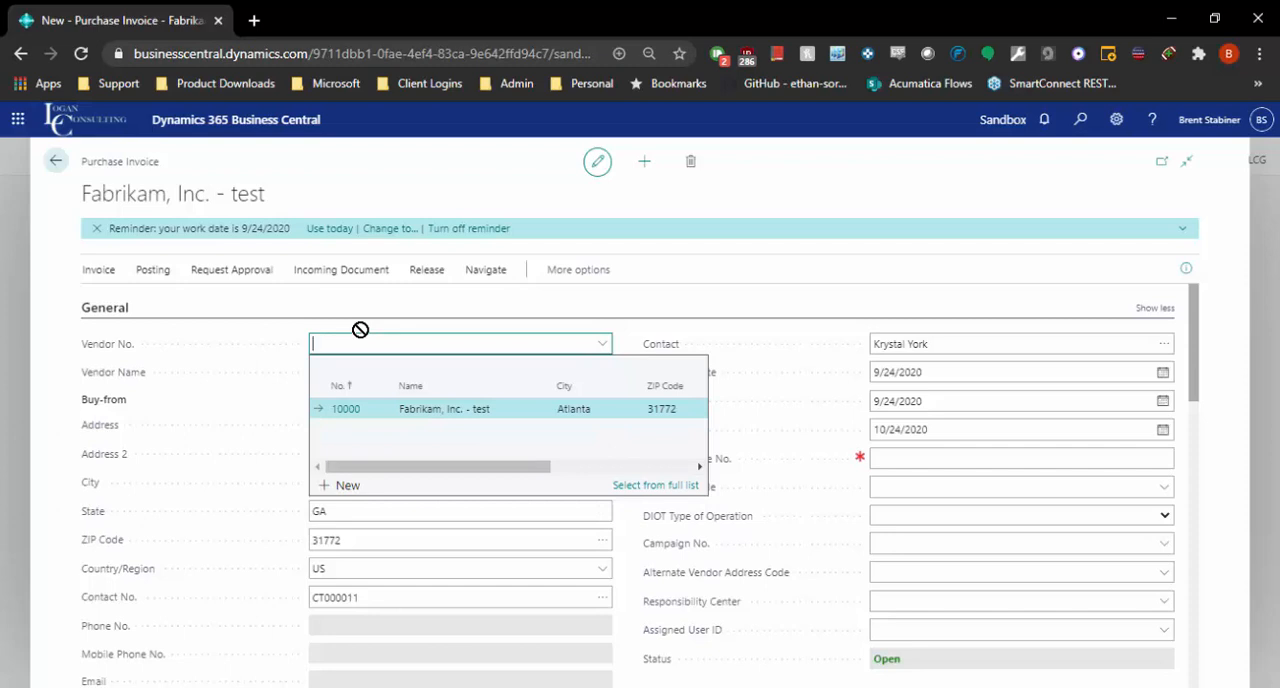
{"action": "type", "text": "atlant"}
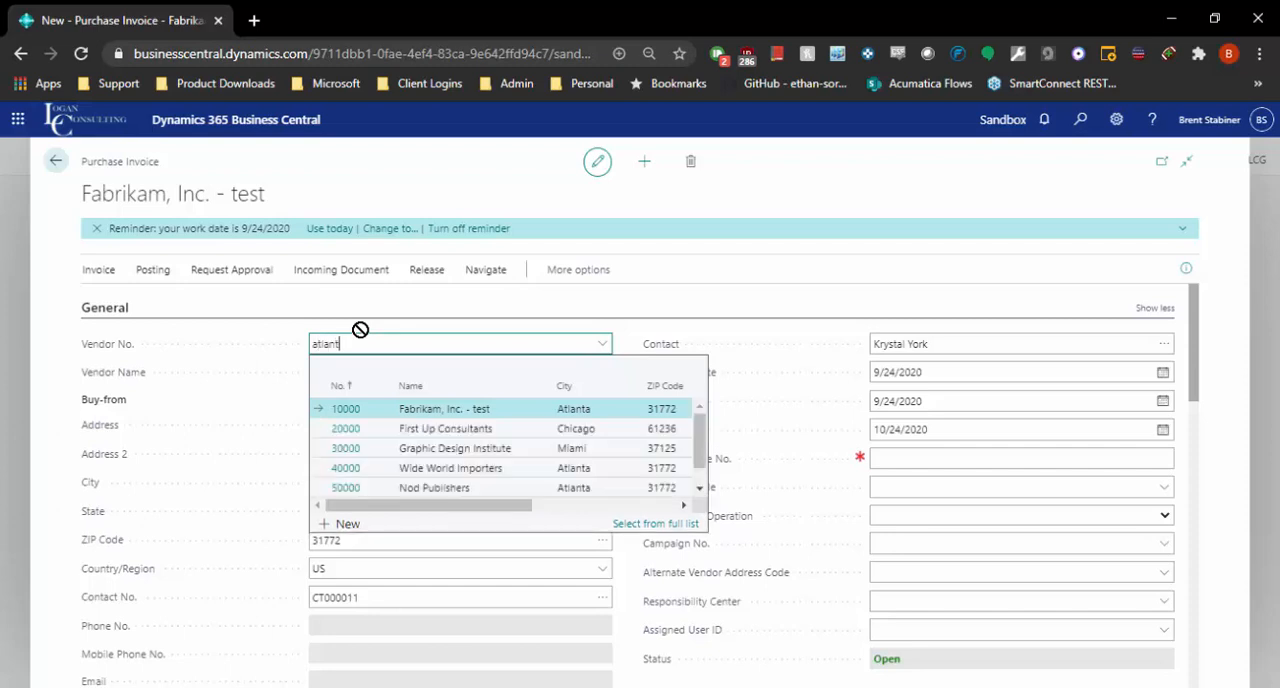
{"action": "type", "text": "a"}
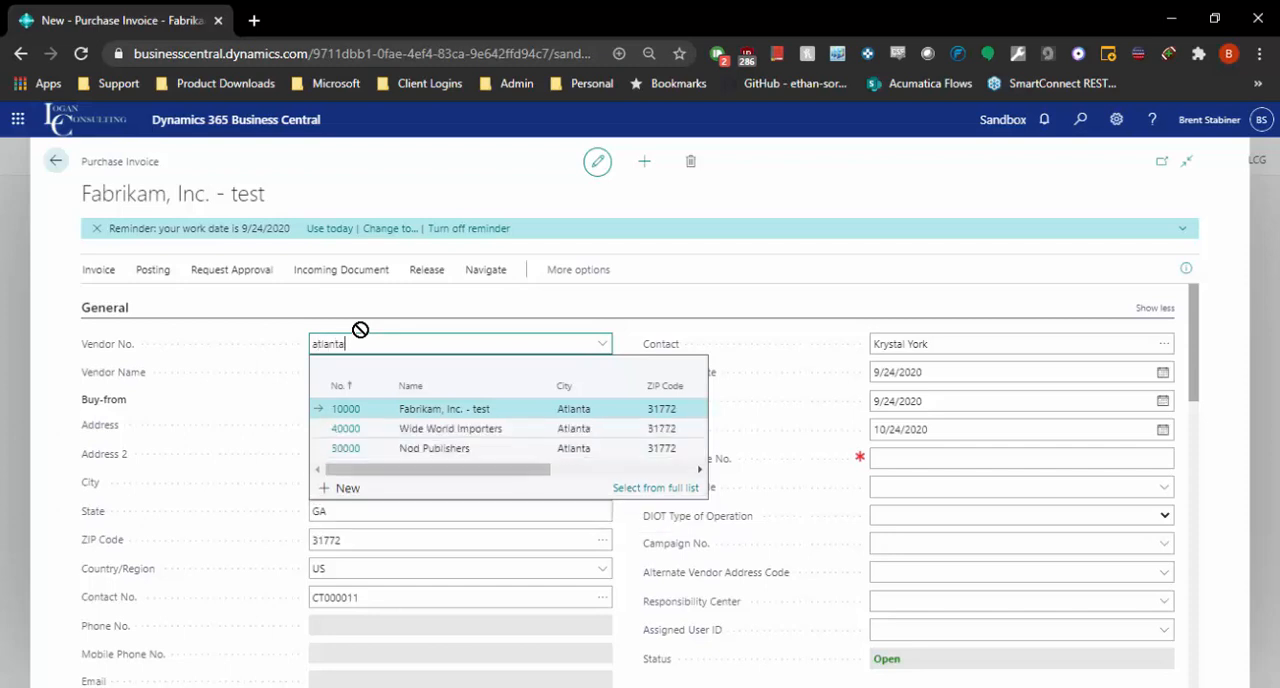
{"action": "key", "text": "Escape"}
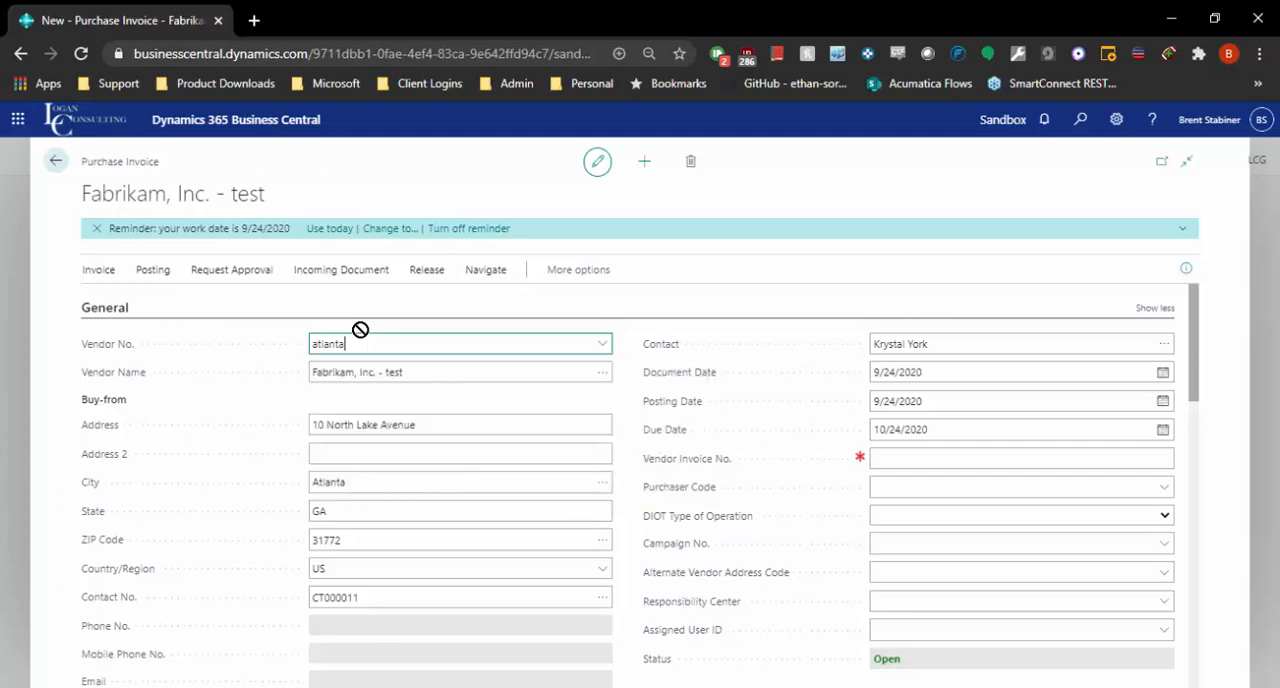
{"action": "left_click", "coordinate": [647, 294]}
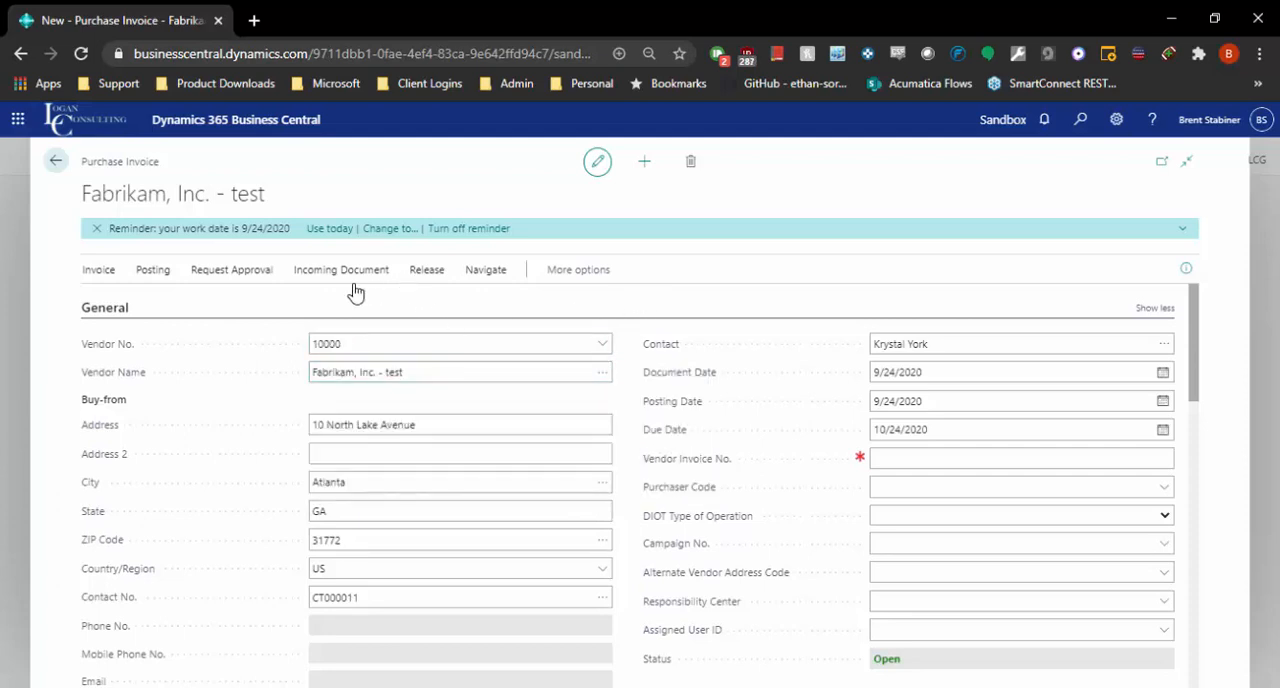
Step: Check the invoice's vendor number, buy-from address and document date in the General section
{"action": "left_click", "coordinate": [370, 349]}
{"action": "left_click", "coordinate": [355, 425]}
{"action": "left_click", "coordinate": [911, 366]}
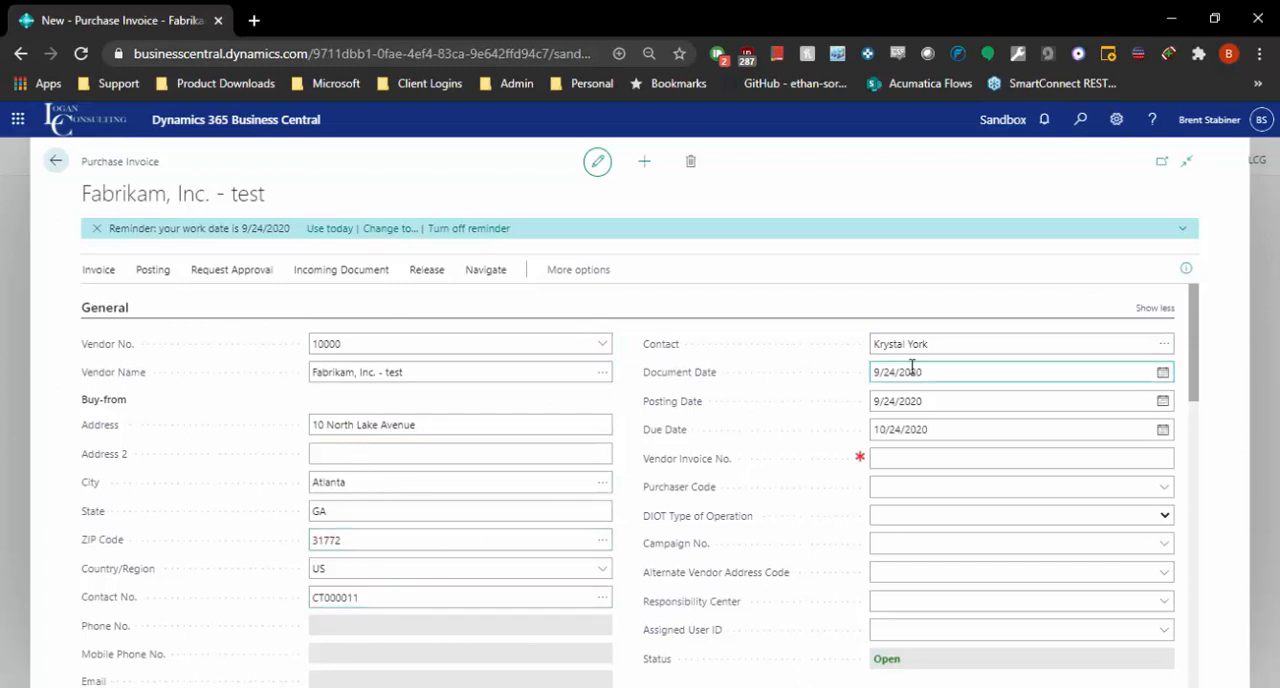
Step: Check the work date in My Settings and cancel without changing anything
{"action": "left_click", "coordinate": [1116, 119]}
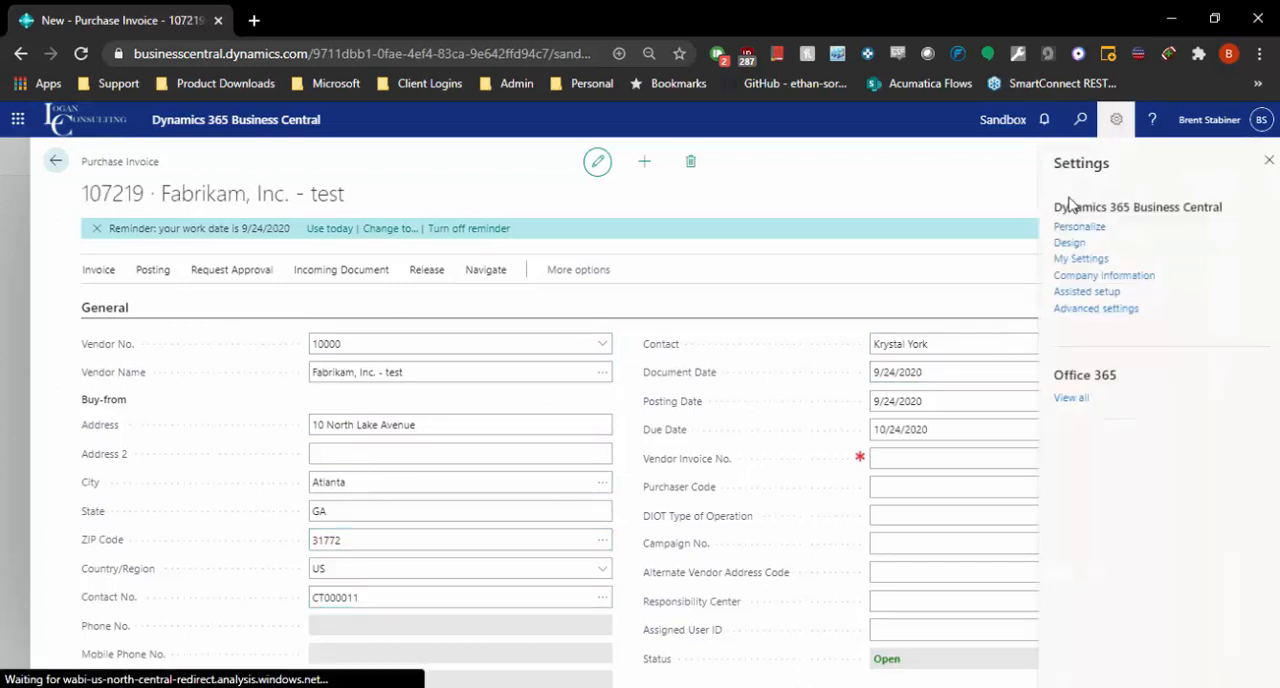
{"action": "left_click", "coordinate": [1068, 258]}
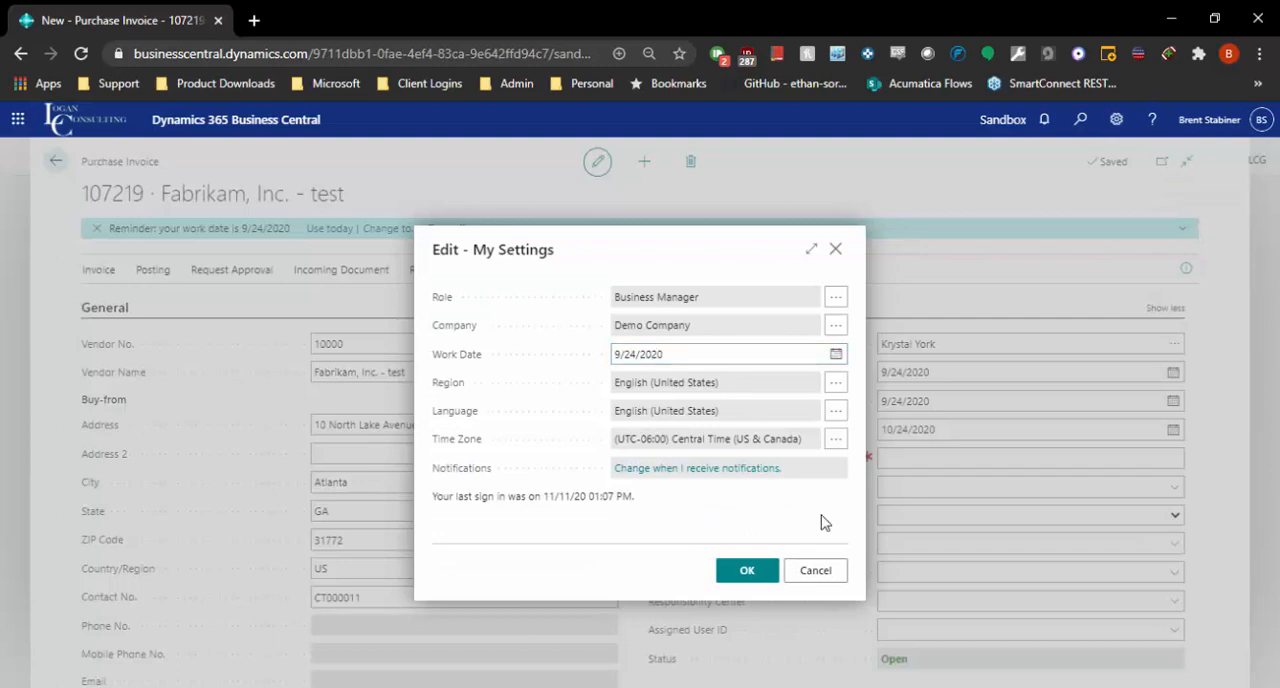
{"action": "left_click", "coordinate": [818, 569]}
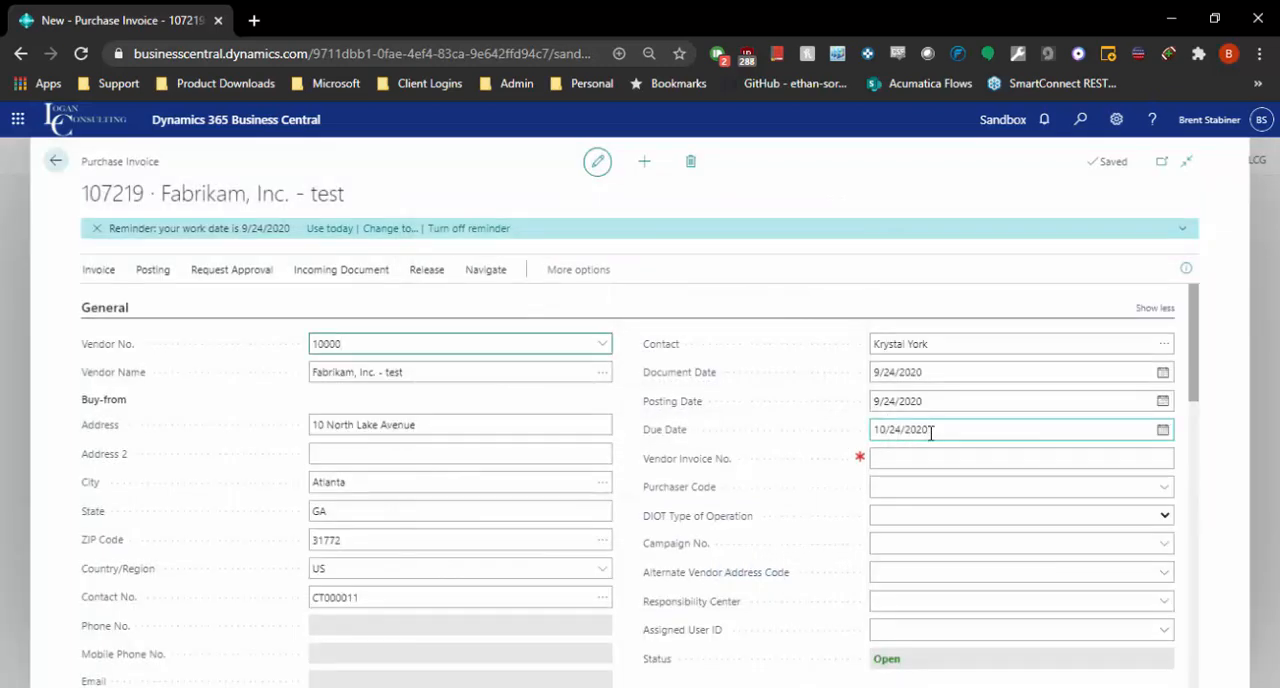
Step: Check the invoice's payment terms code, and enter 546848 as the Vendor Invoice No
{"action": "scroll", "coordinate": [634, 434], "scroll_direction": "down", "scroll_amount": 8}
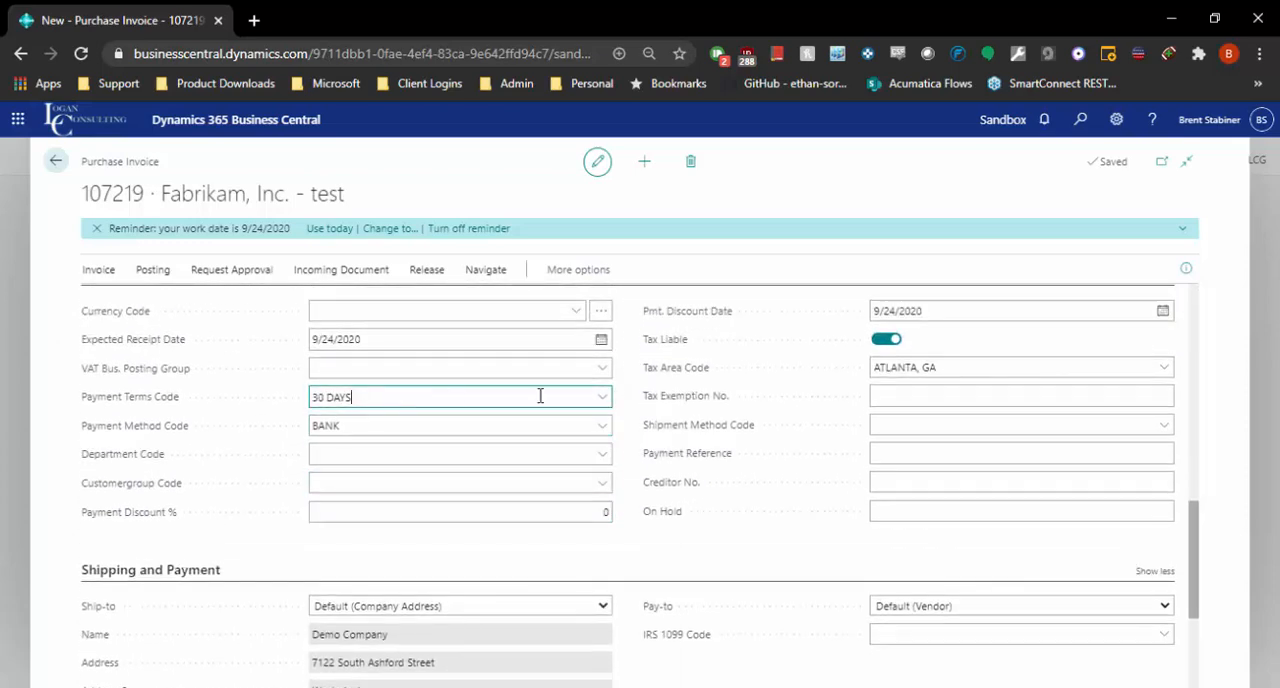
{"action": "scroll", "coordinate": [600, 483], "scroll_direction": "down", "scroll_amount": 4}
{"action": "scroll", "coordinate": [700, 510], "scroll_direction": "up", "scroll_amount": 2}
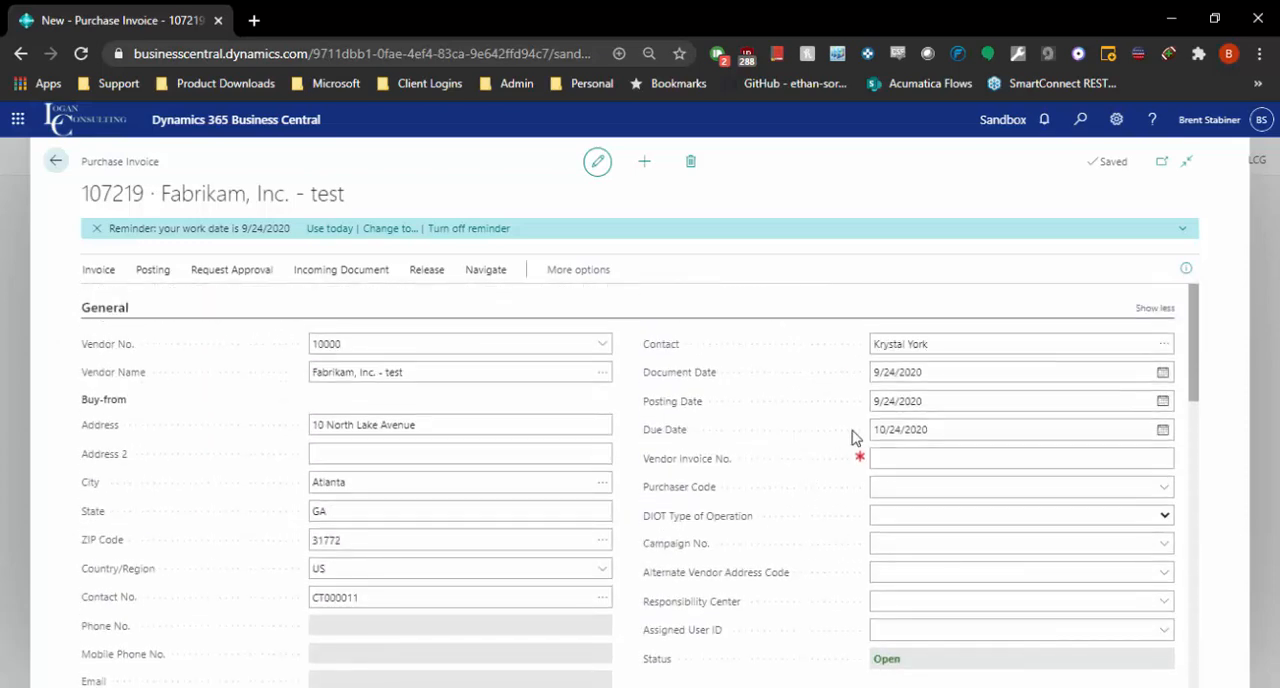
{"action": "left_click", "coordinate": [912, 457]}
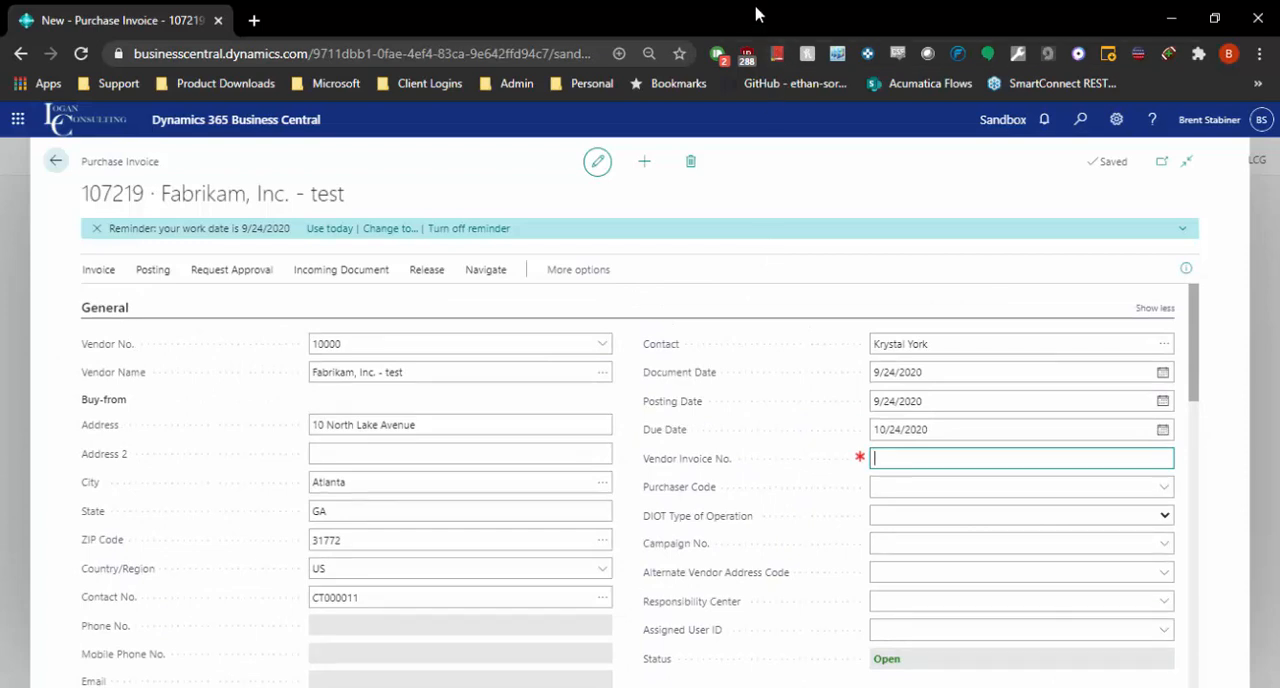
{"action": "type", "text": "546848"}
Step: Browse the item lookup for the first invoice line's number and close it without choosing an item
{"action": "scroll", "coordinate": [795, 425], "scroll_direction": "down", "scroll_amount": 5}
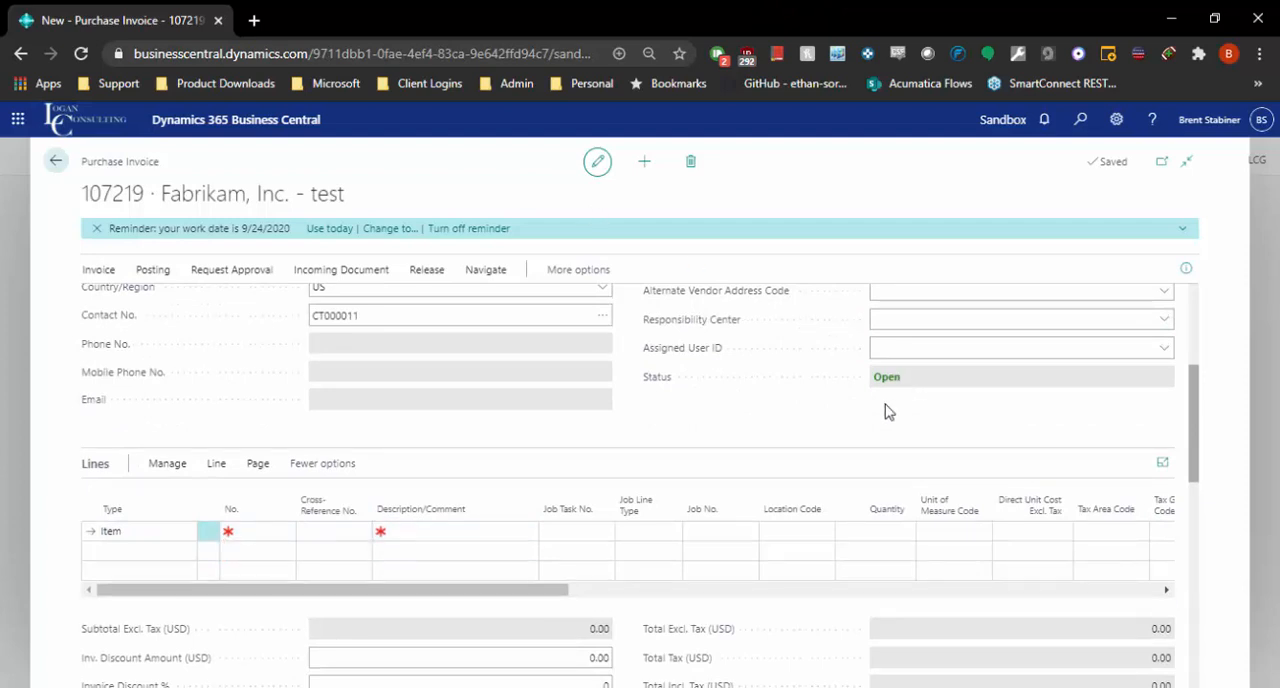
{"action": "left_click", "coordinate": [176, 530]}
{"action": "left_click", "coordinate": [178, 535]}
{"action": "left_click", "coordinate": [280, 520]}
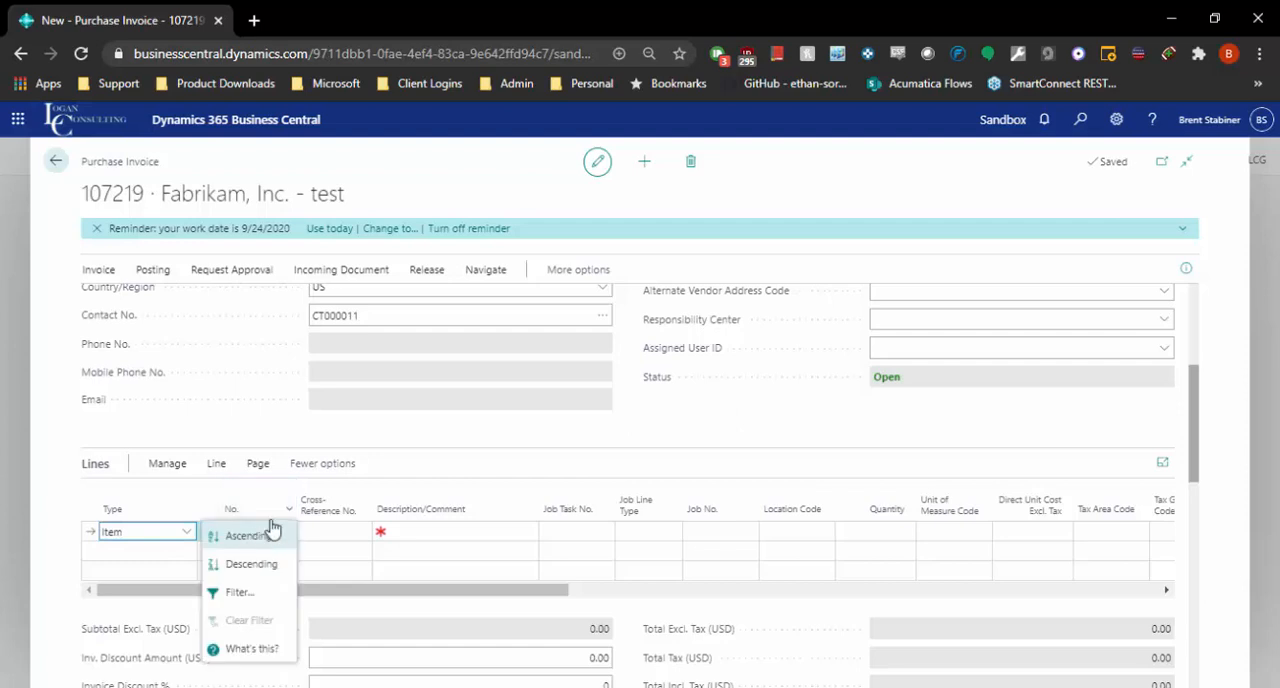
{"action": "left_click", "coordinate": [271, 523]}
{"action": "left_click", "coordinate": [243, 530]}
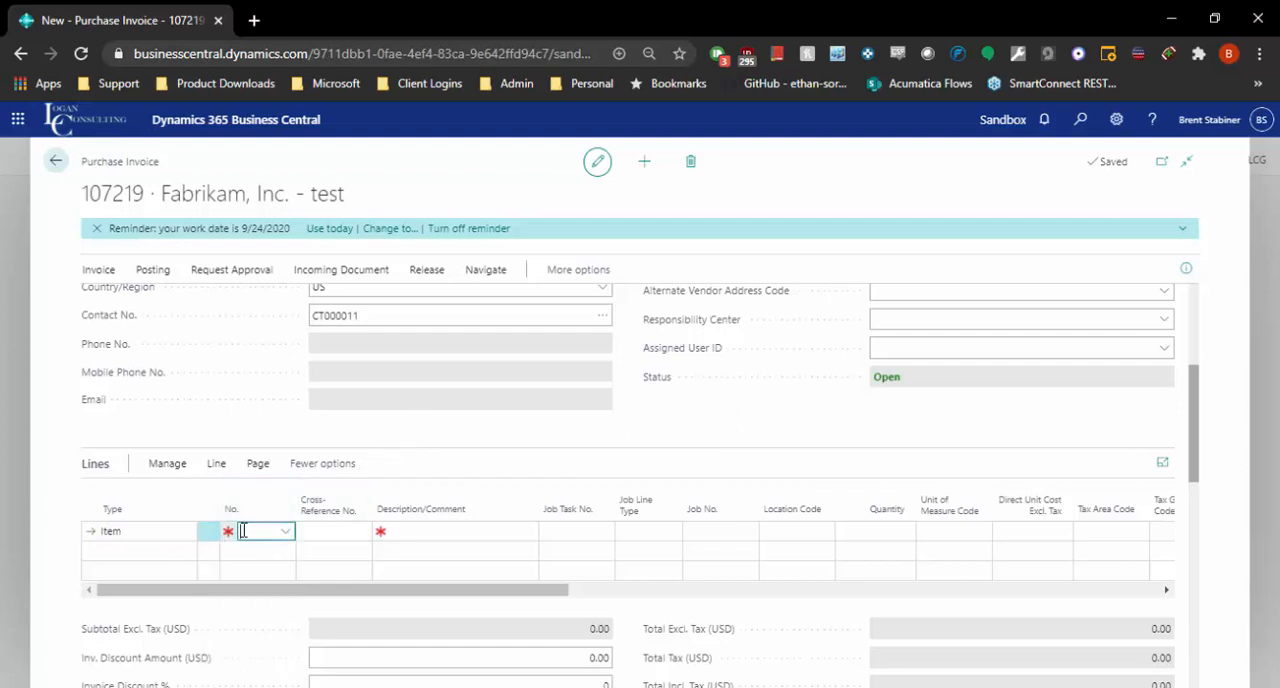
{"action": "scroll", "coordinate": [430, 420], "scroll_direction": "down", "scroll_amount": 6}
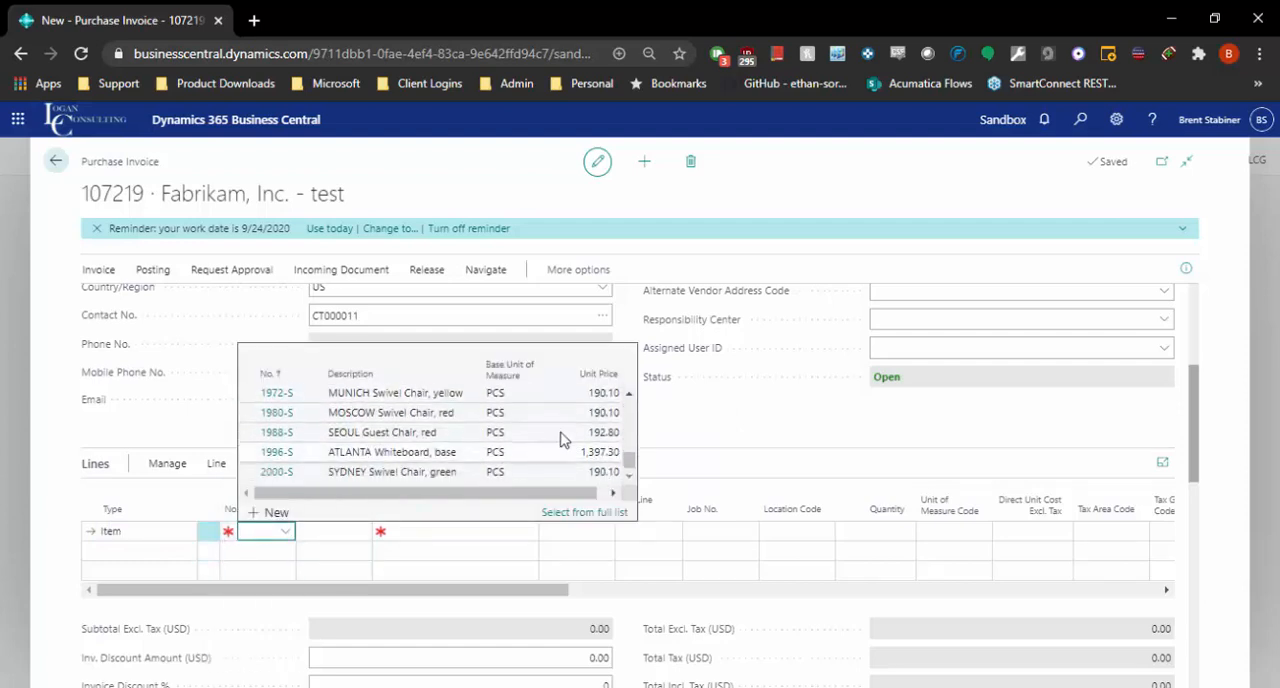
{"action": "left_click", "coordinate": [727, 430]}
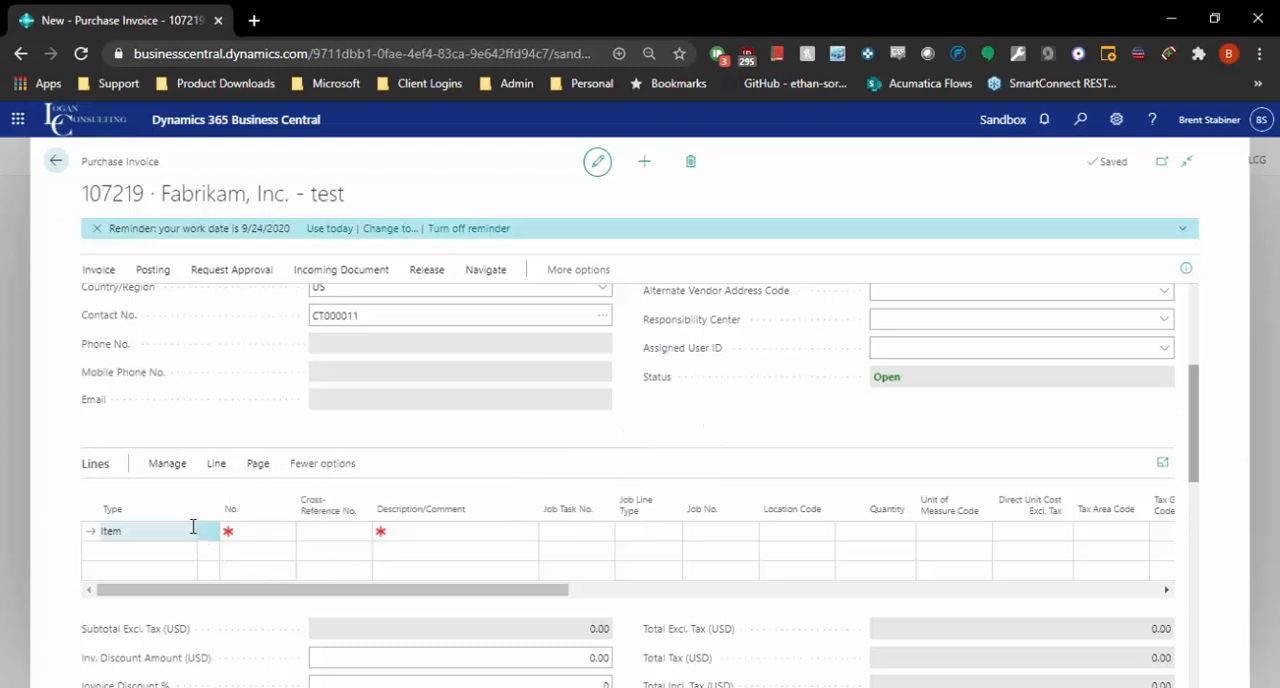
Step: Change the first invoice line's type to G/L Account and look up "adver" to assign the Advertising Expense account
{"action": "left_click", "coordinate": [190, 532]}
{"action": "left_click", "coordinate": [188, 532]}
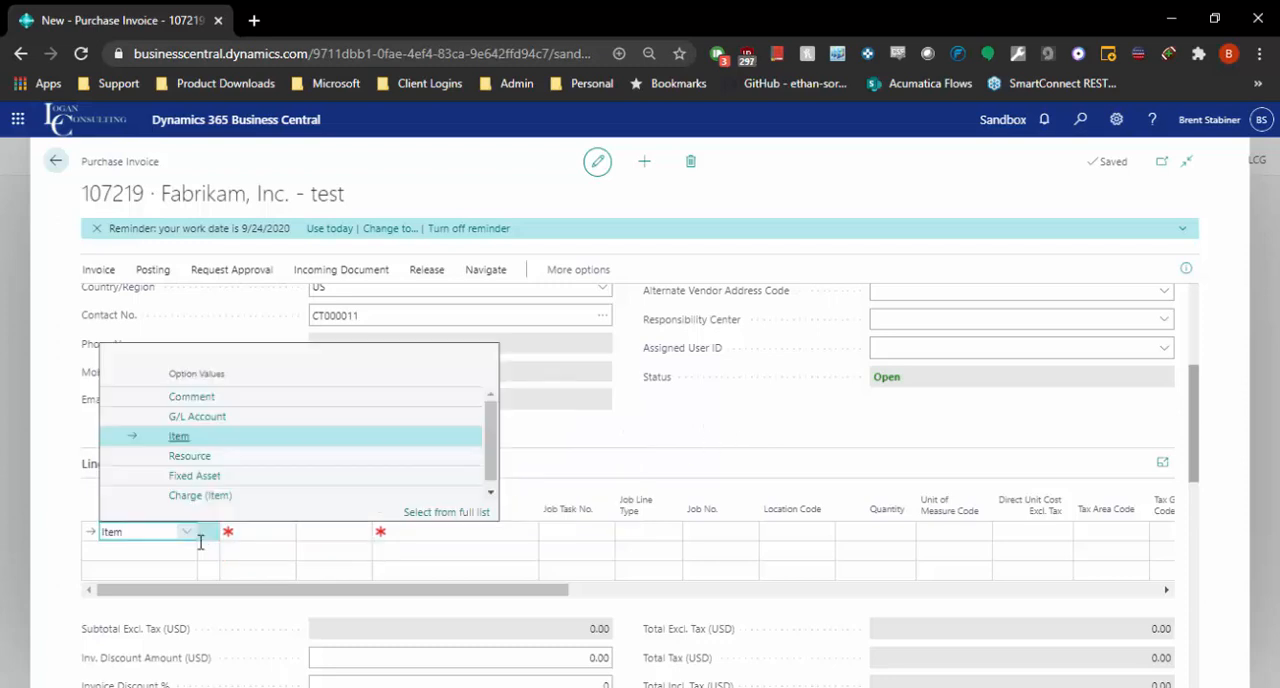
{"action": "left_click", "coordinate": [215, 427]}
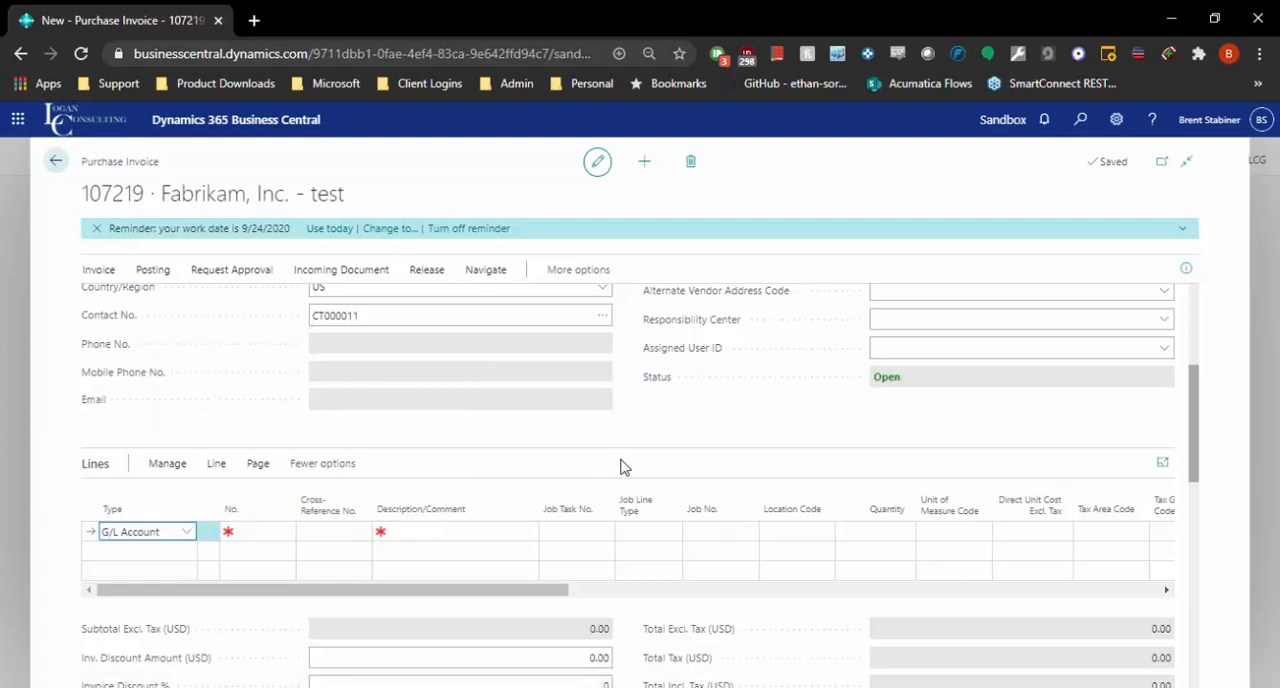
{"action": "left_click", "coordinate": [256, 530]}
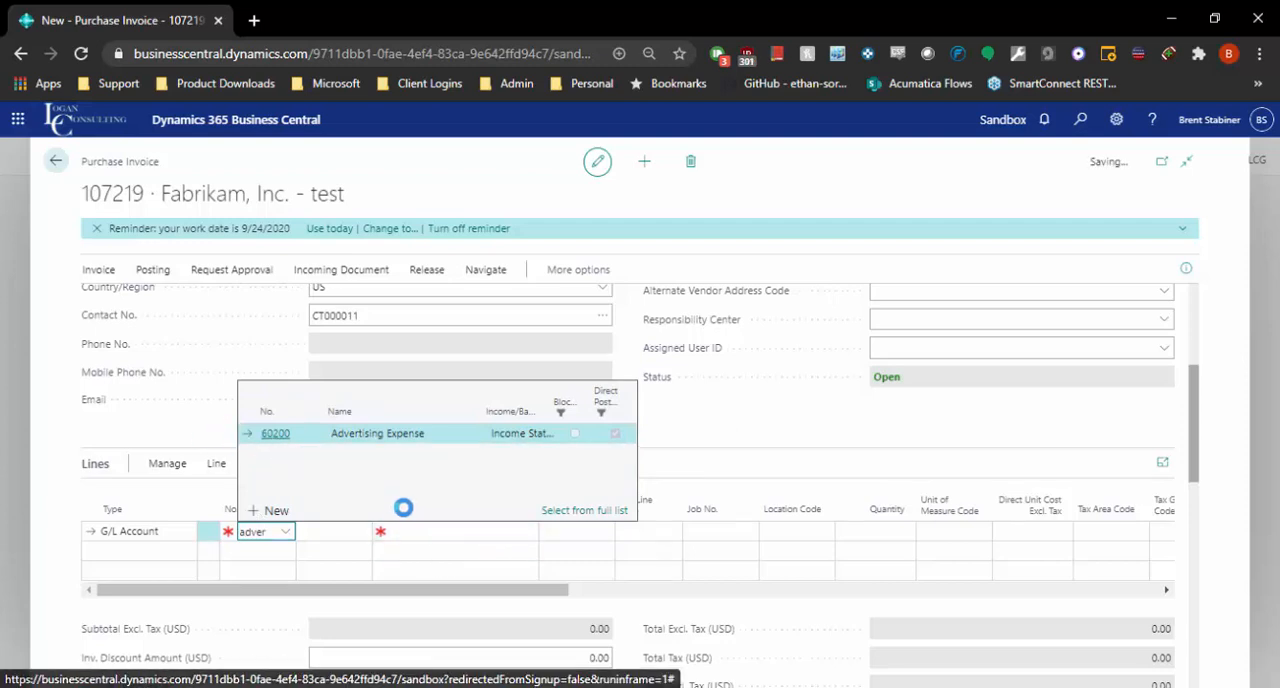
{"action": "key", "text": "Tab"}
Step: Set the Advertising Expense line's quantity to 1 and its direct unit cost excluding tax to 500
{"action": "left_click", "coordinate": [872, 528]}
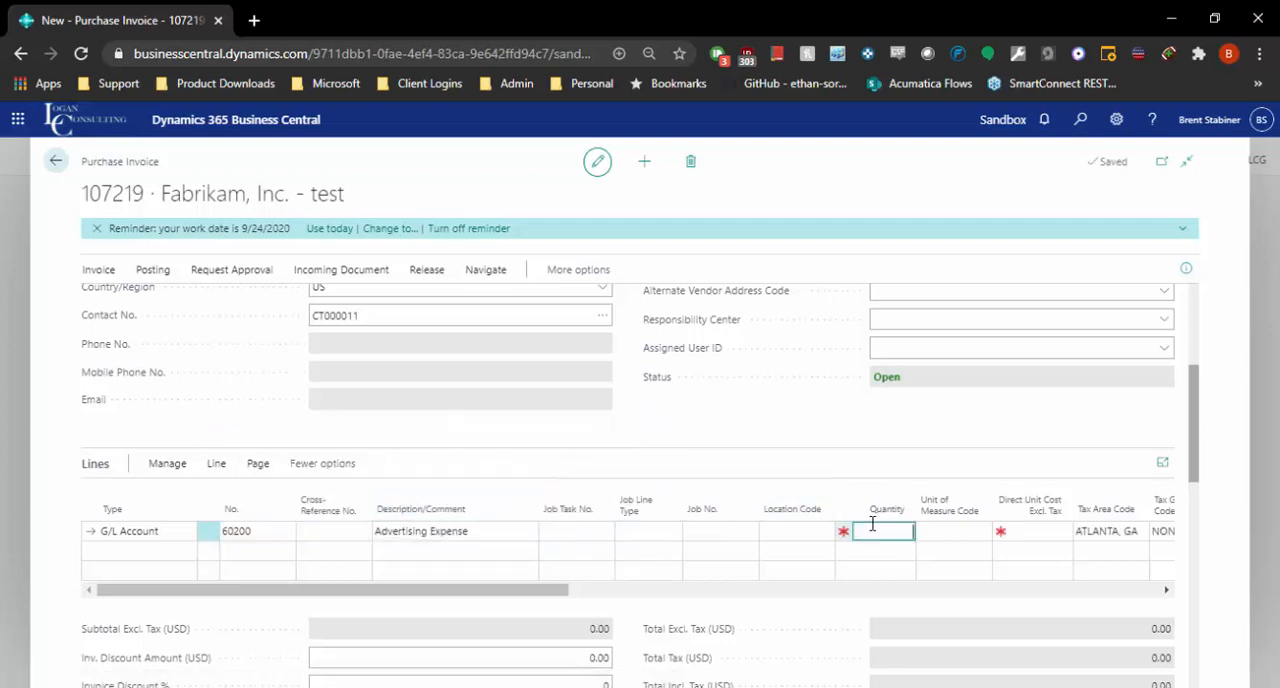
{"action": "type", "text": "1"}
{"action": "key", "text": "Tab"}
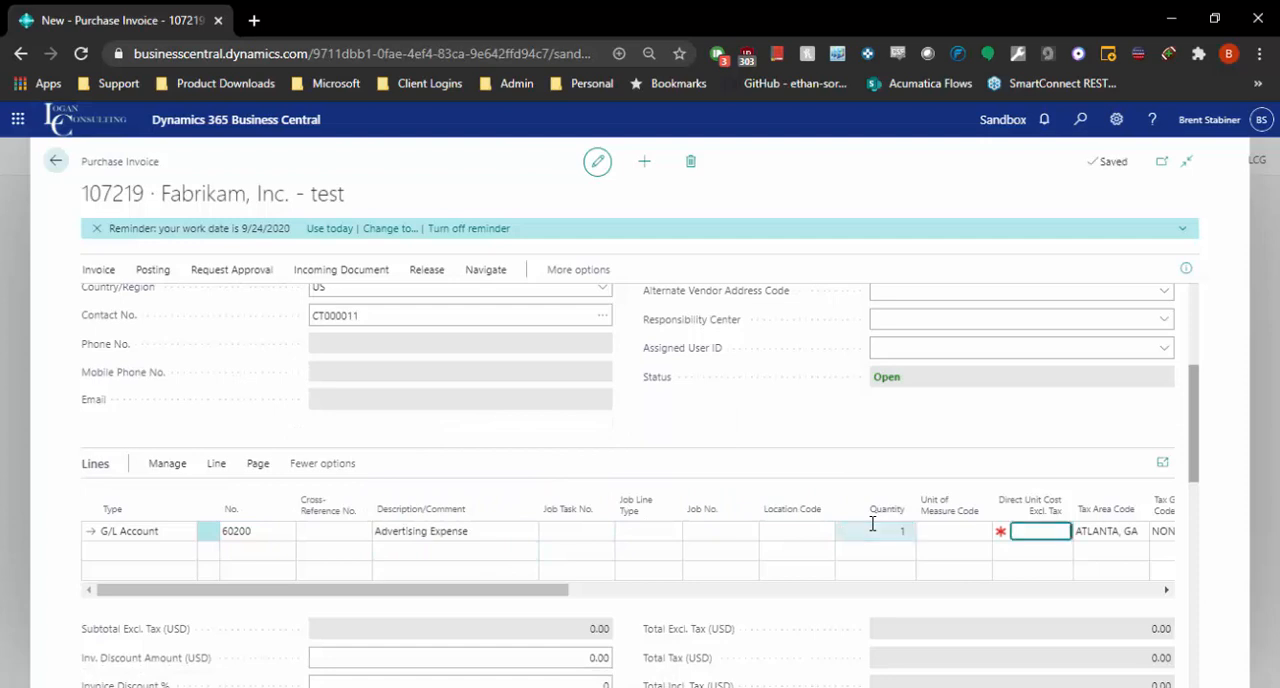
{"action": "type", "text": "500"}
{"action": "key", "text": "Tab"}
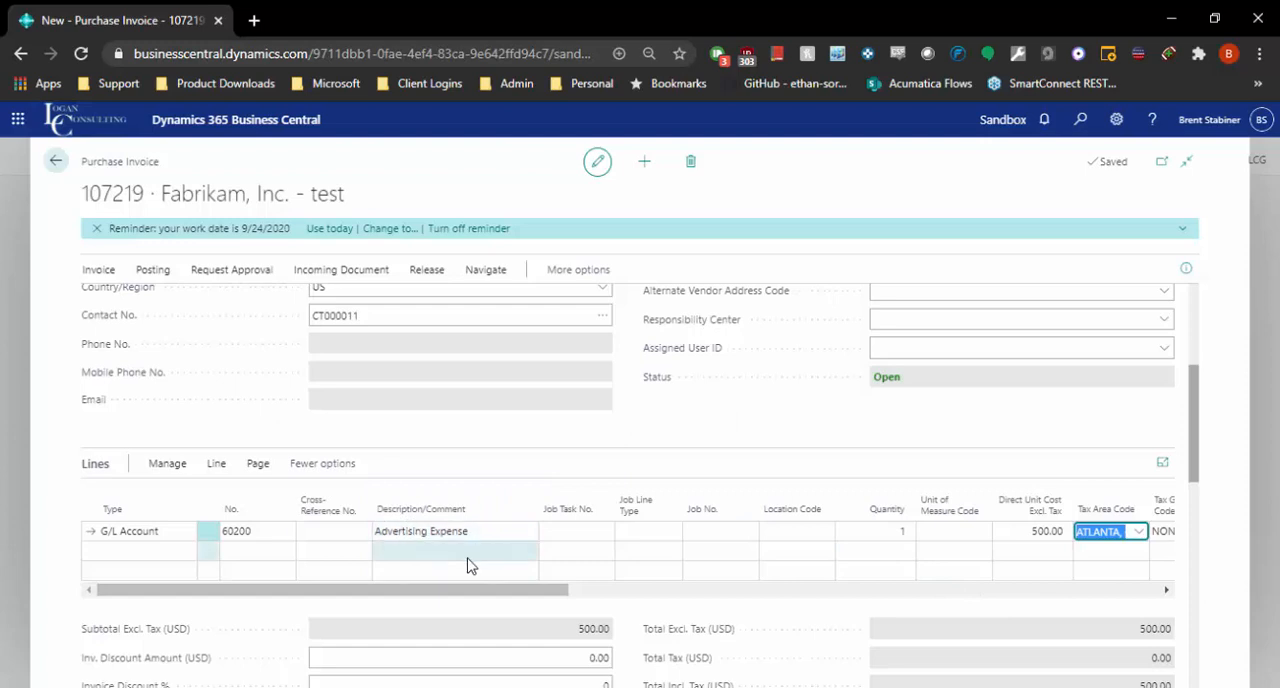
Step: Review the available line types without changing the selection, and look over the invoice's Shipping and Payment section
{"action": "left_click", "coordinate": [172, 532]}
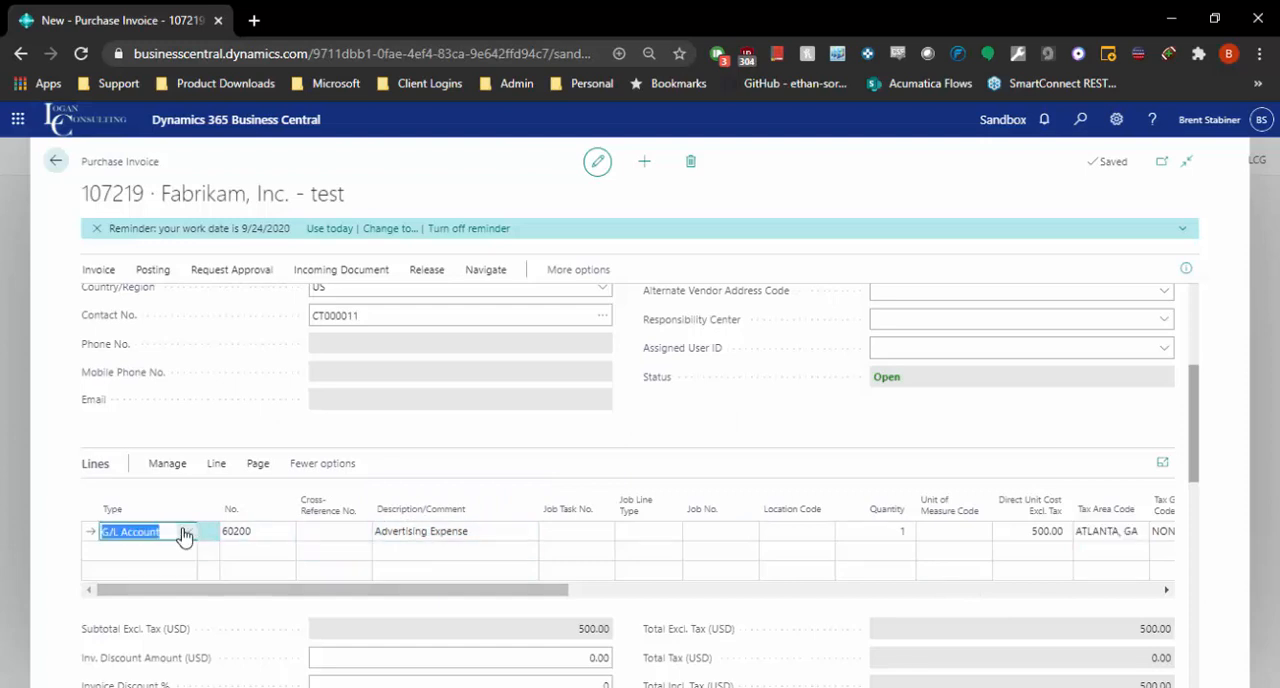
{"action": "left_click", "coordinate": [184, 535]}
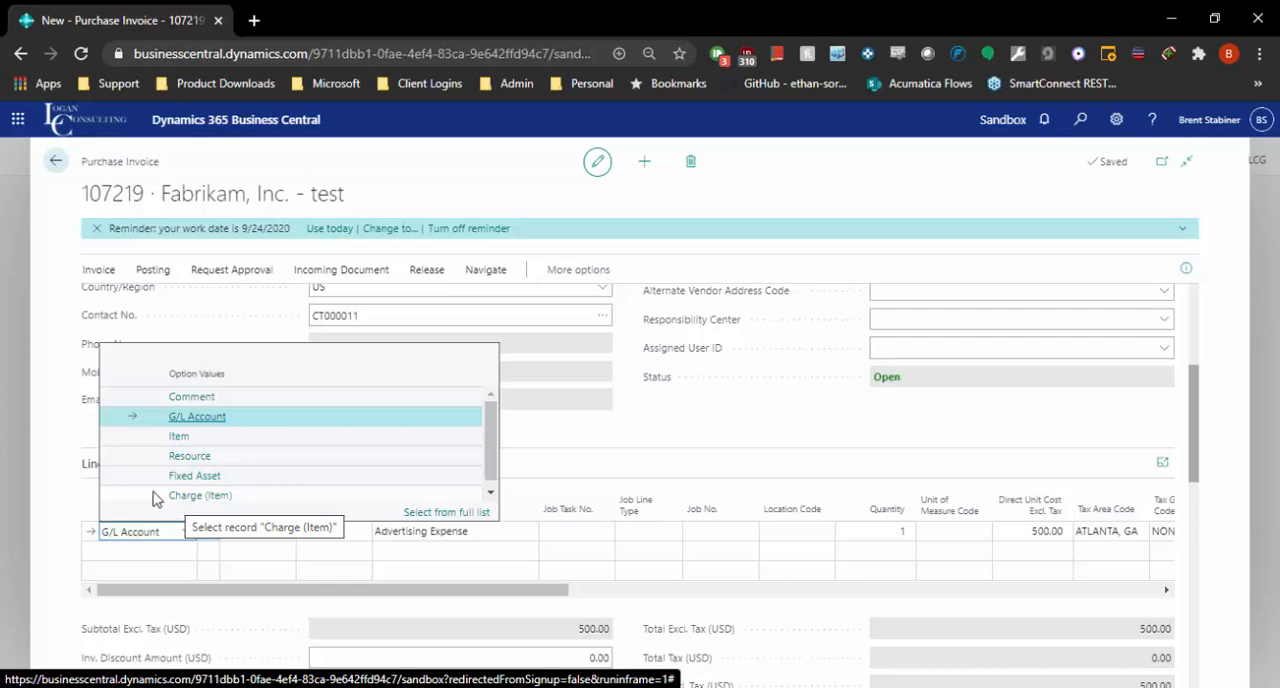
{"action": "left_click", "coordinate": [54, 480]}
{"action": "scroll", "coordinate": [628, 572], "scroll_direction": "down", "scroll_amount": 10}
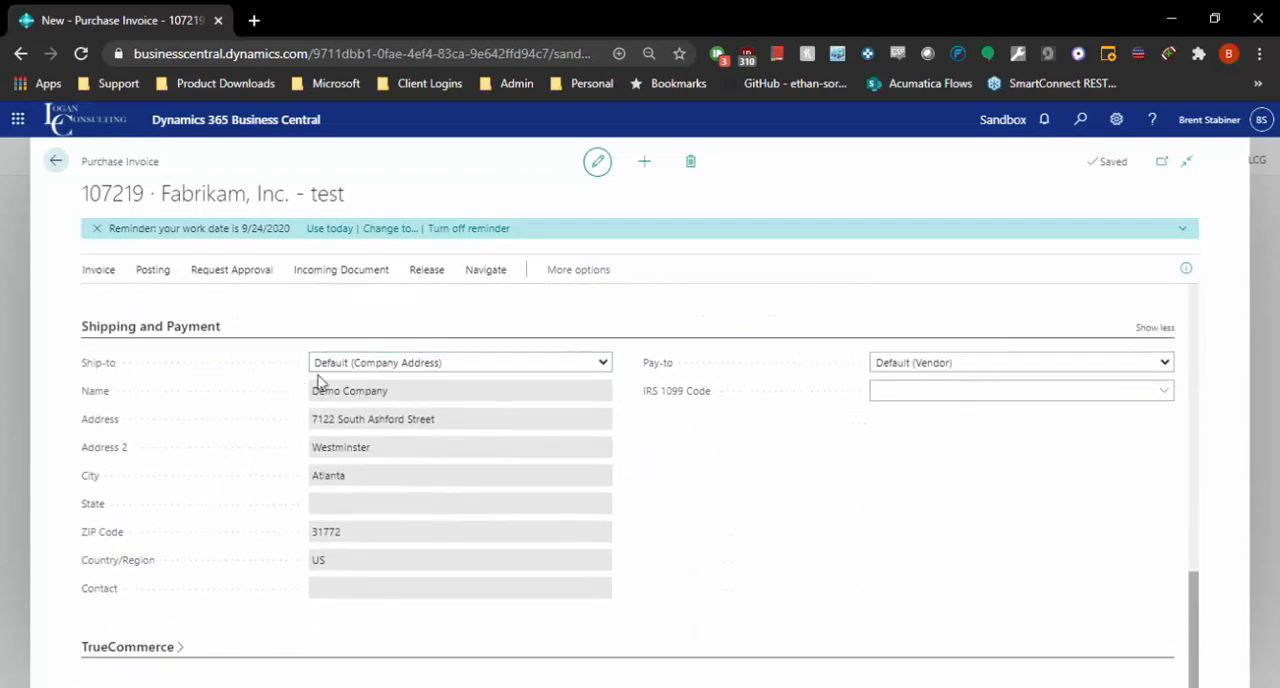
{"action": "scroll", "coordinate": [478, 393], "scroll_direction": "up", "scroll_amount": 5}
{"action": "scroll", "coordinate": [508, 437], "scroll_direction": "up", "scroll_amount": 3}
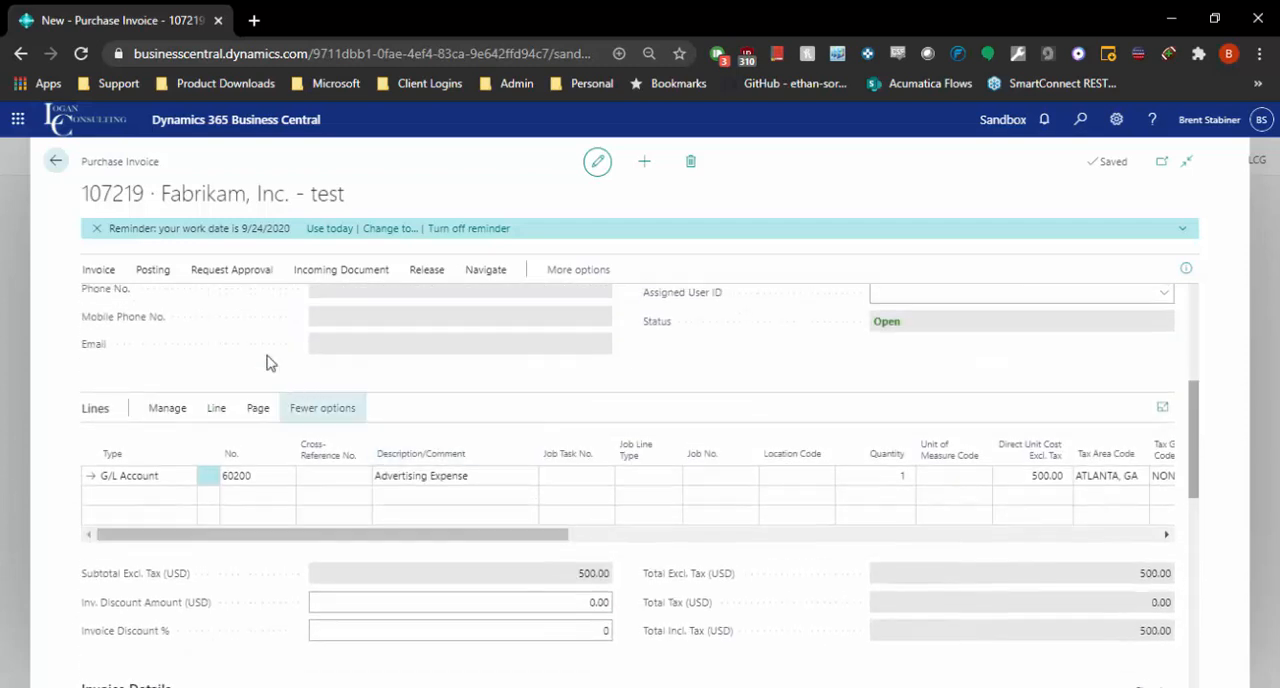
Step: Preview the invoice's posting, inspect its vendor ledger entry, and return to the list of related entries
{"action": "left_click", "coordinate": [143, 280]}
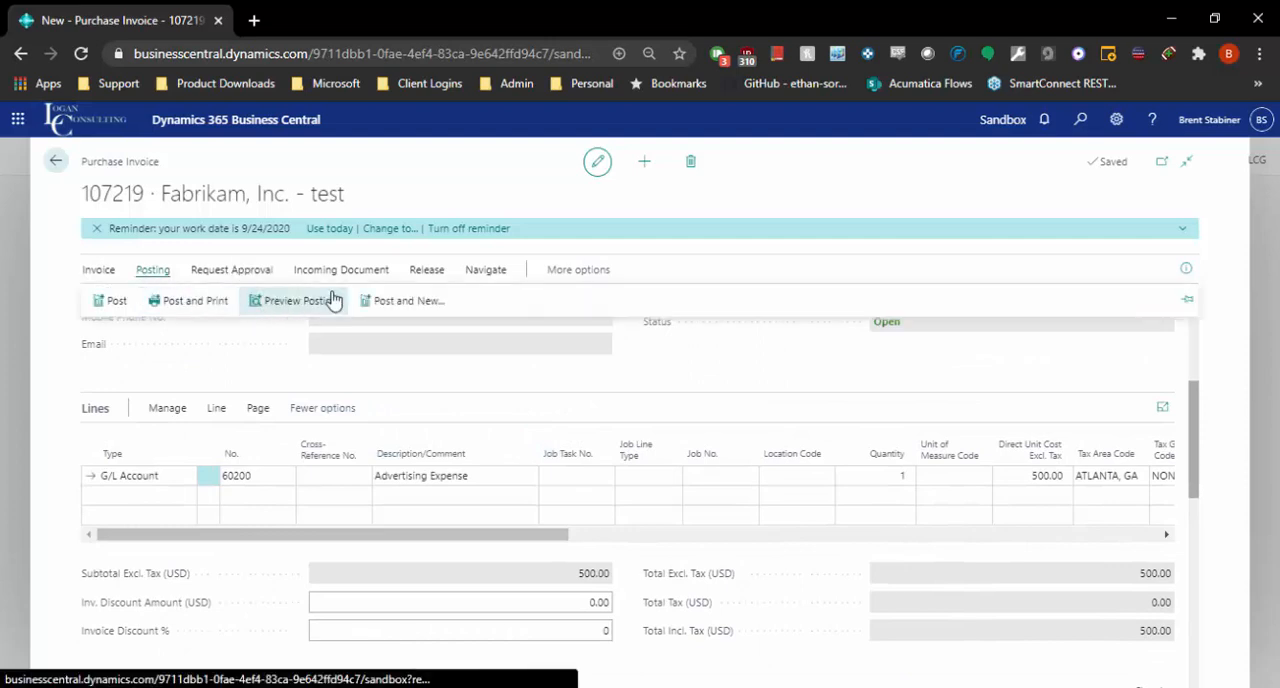
{"action": "left_click", "coordinate": [322, 299]}
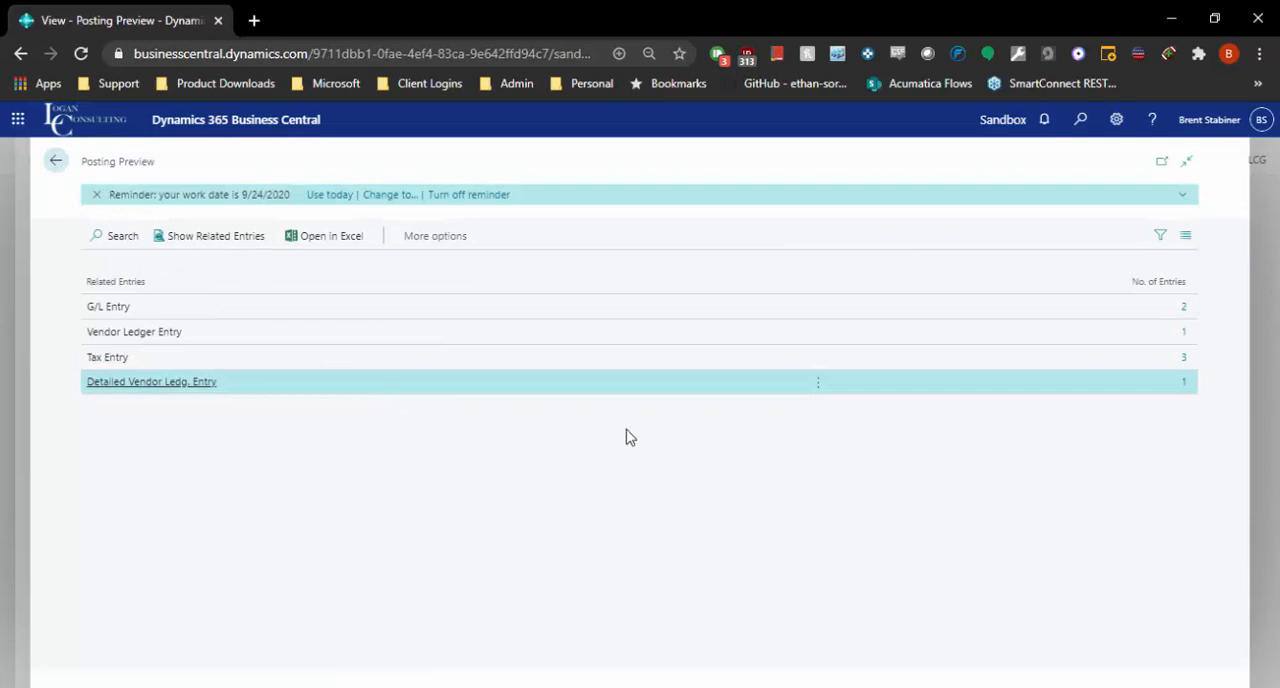
{"action": "left_click", "coordinate": [1040, 358]}
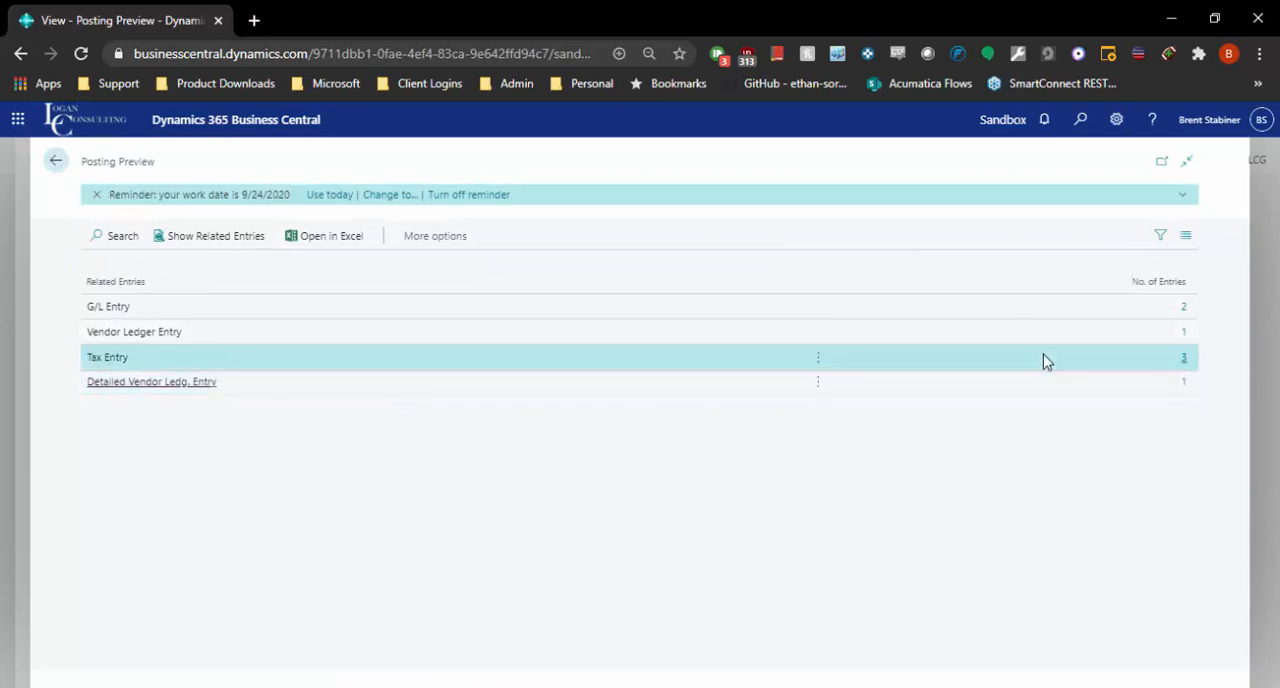
{"action": "left_click", "coordinate": [442, 334]}
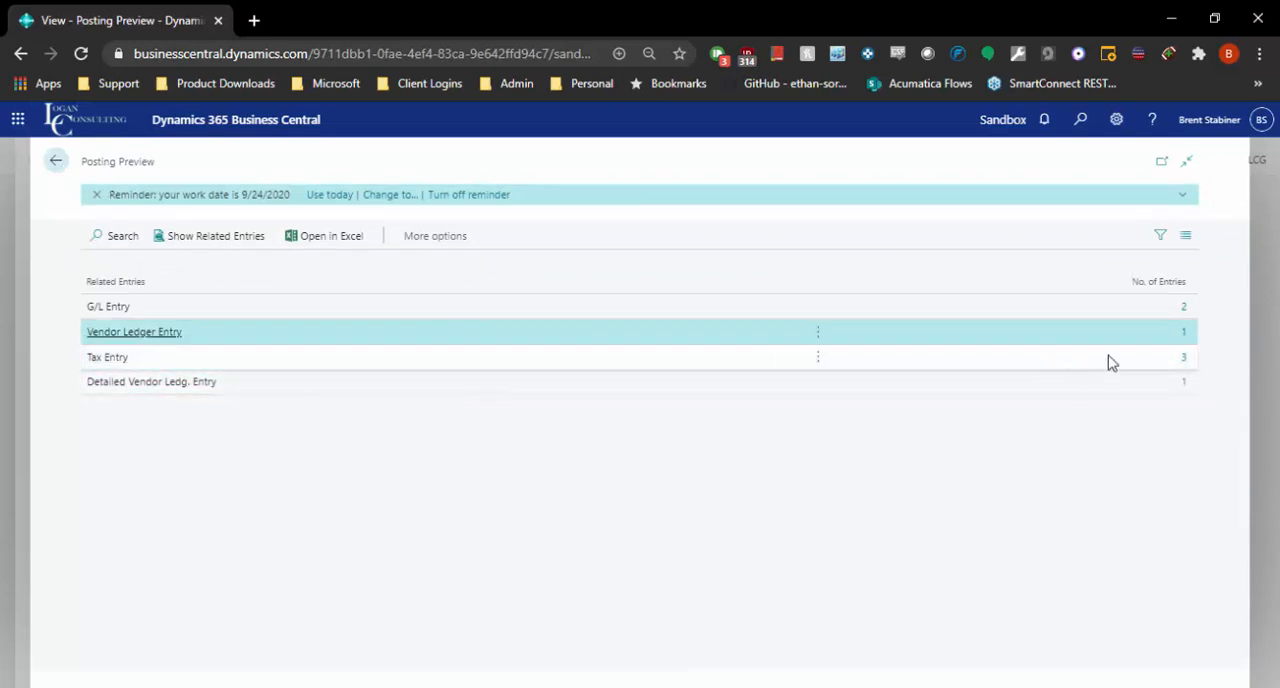
{"action": "left_click", "coordinate": [1195, 332]}
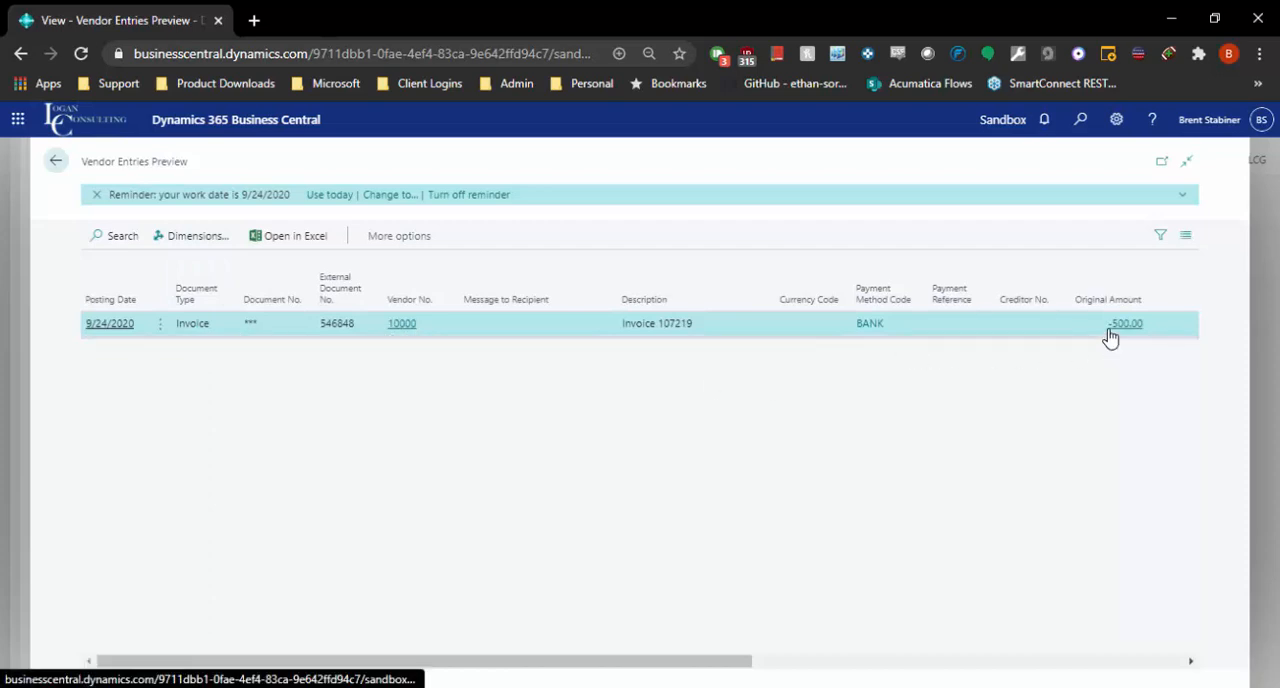
{"action": "left_click", "coordinate": [56, 162]}
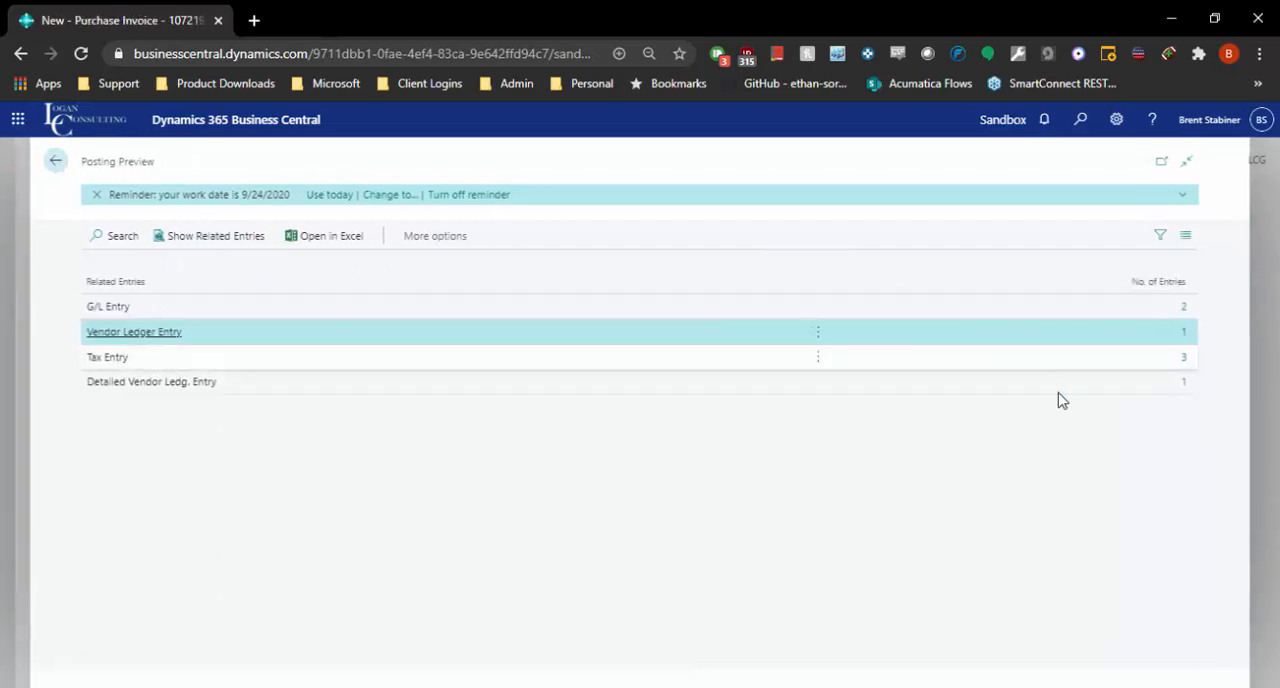
Step: Inspect the detailed vendor ledger entry's entry type and document type in the posting preview, and return to the related entries
{"action": "left_click", "coordinate": [1184, 382]}
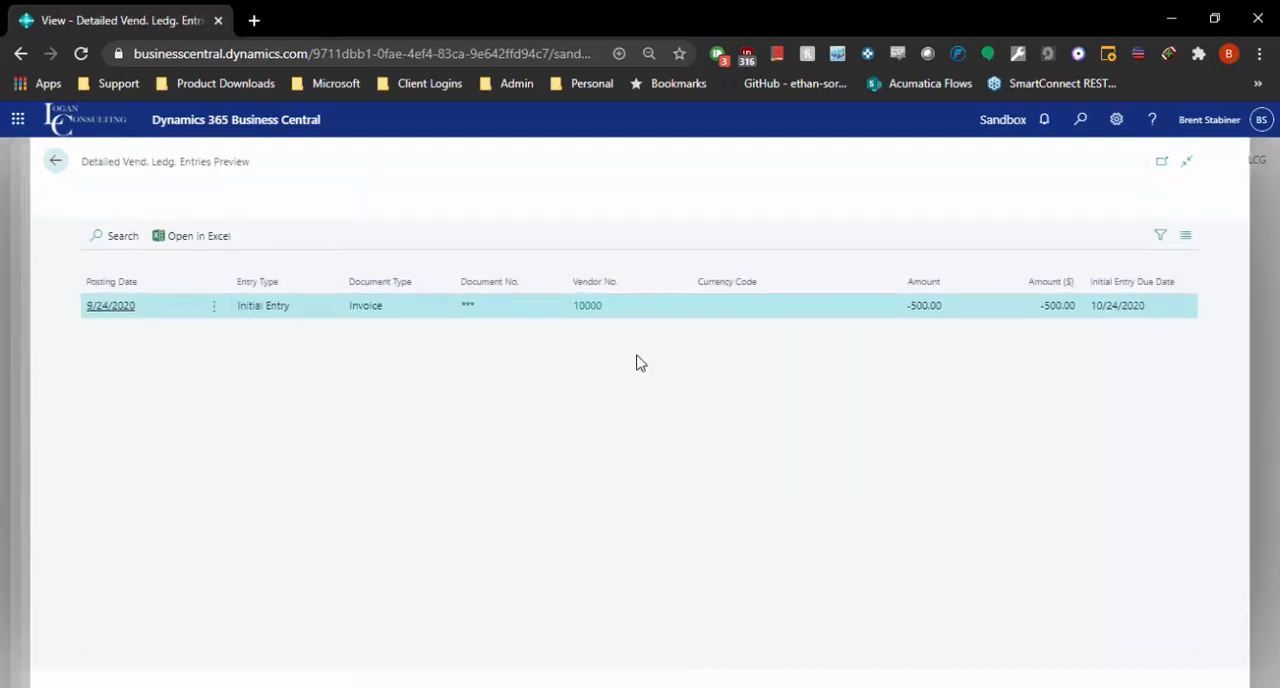
{"action": "left_click_drag", "start_coordinate": [214, 315], "coordinate": [415, 313]}
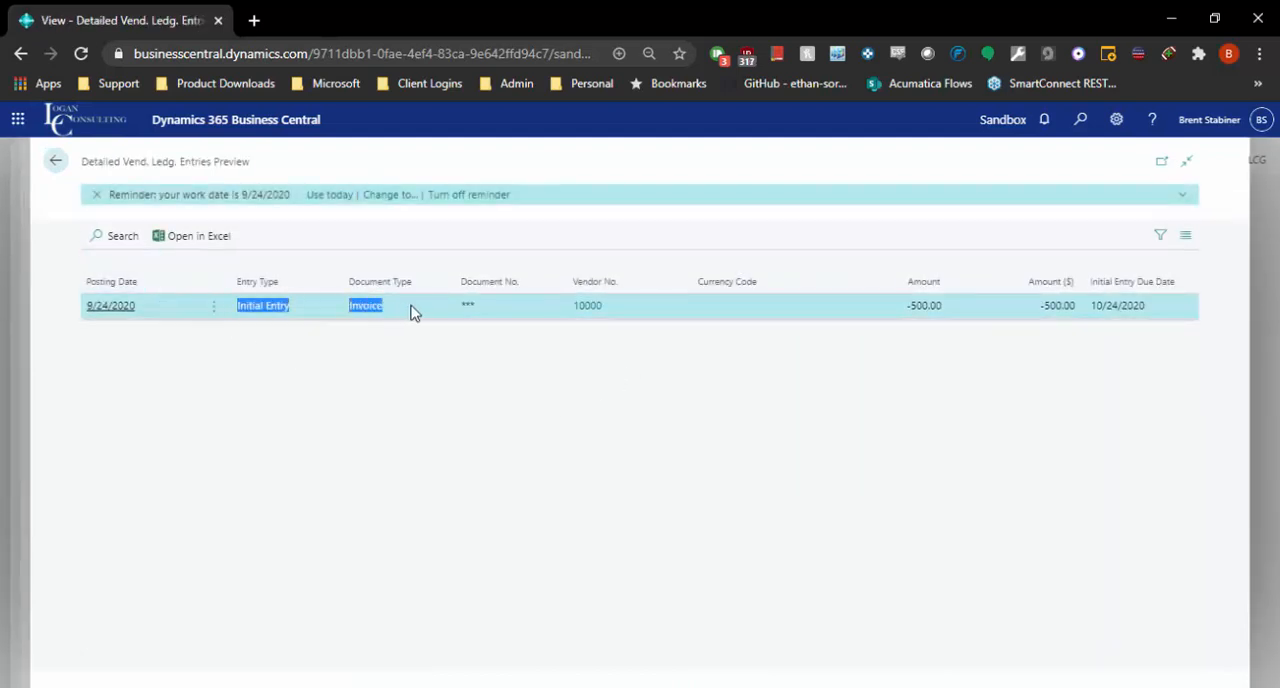
{"action": "left_click", "coordinate": [400, 510]}
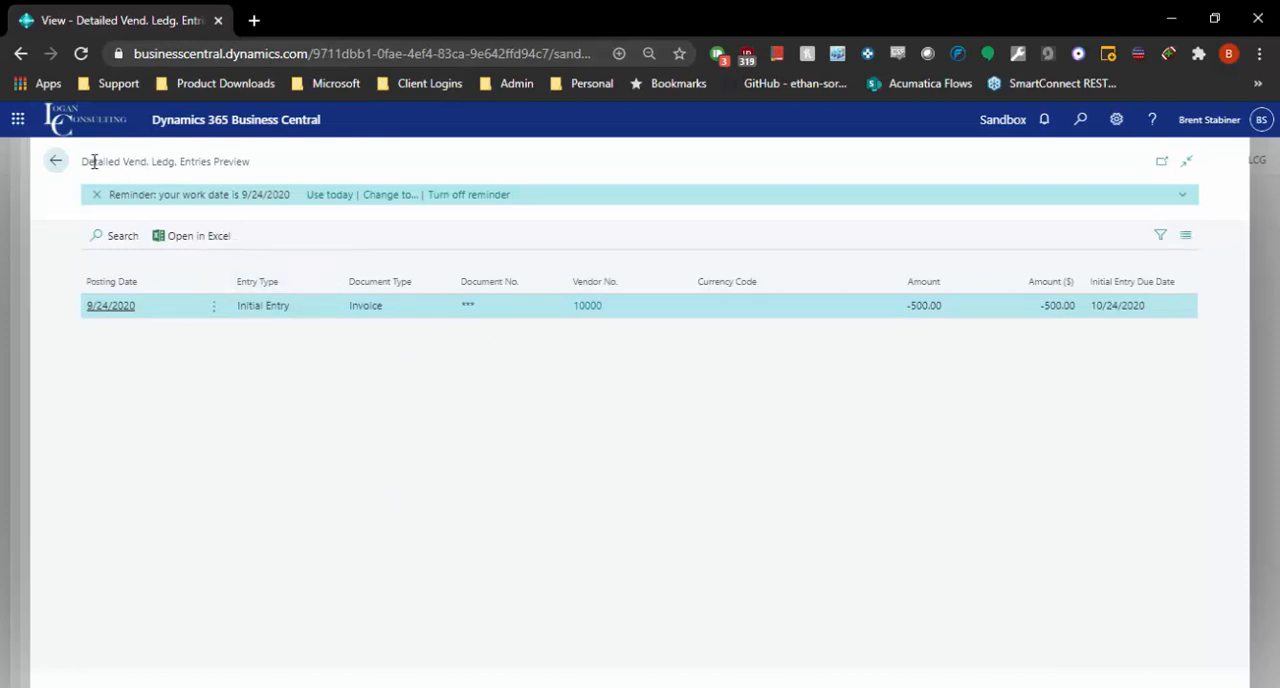
{"action": "left_click", "coordinate": [56, 168]}
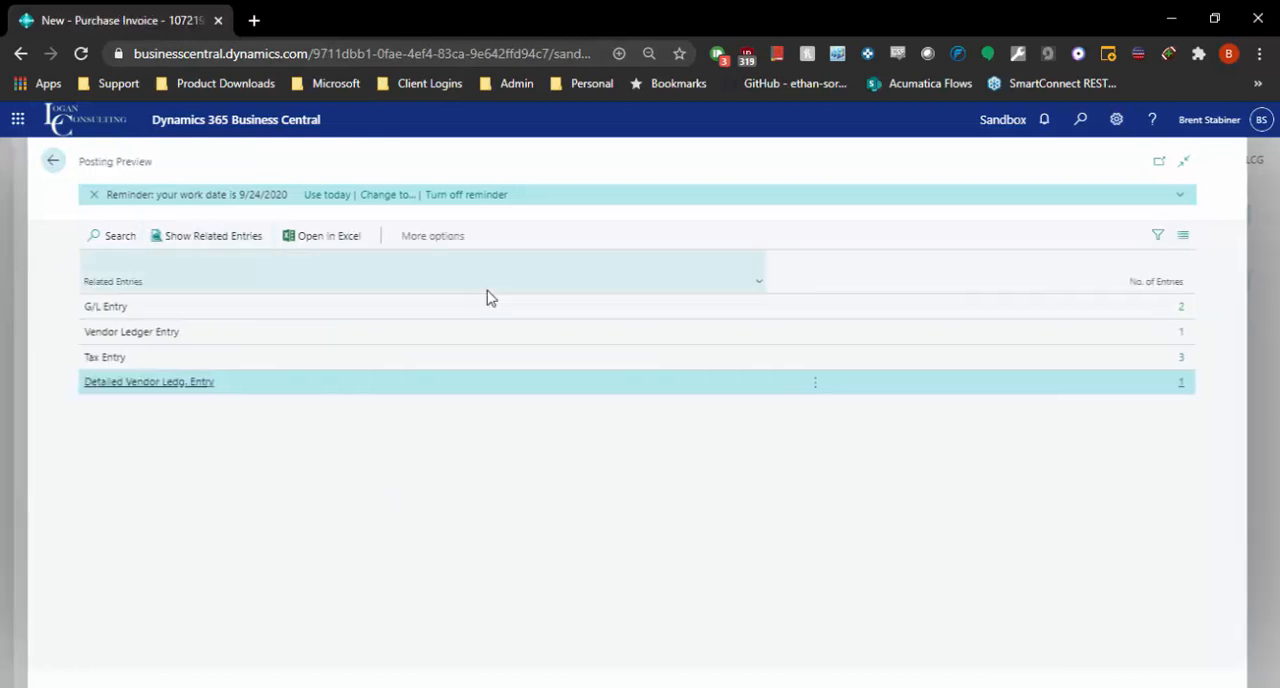
Step: Examine the previewed G/L entries for Advertising Expense and Accounts Payable, and leave the G/L entries preview
{"action": "left_click", "coordinate": [1188, 309]}
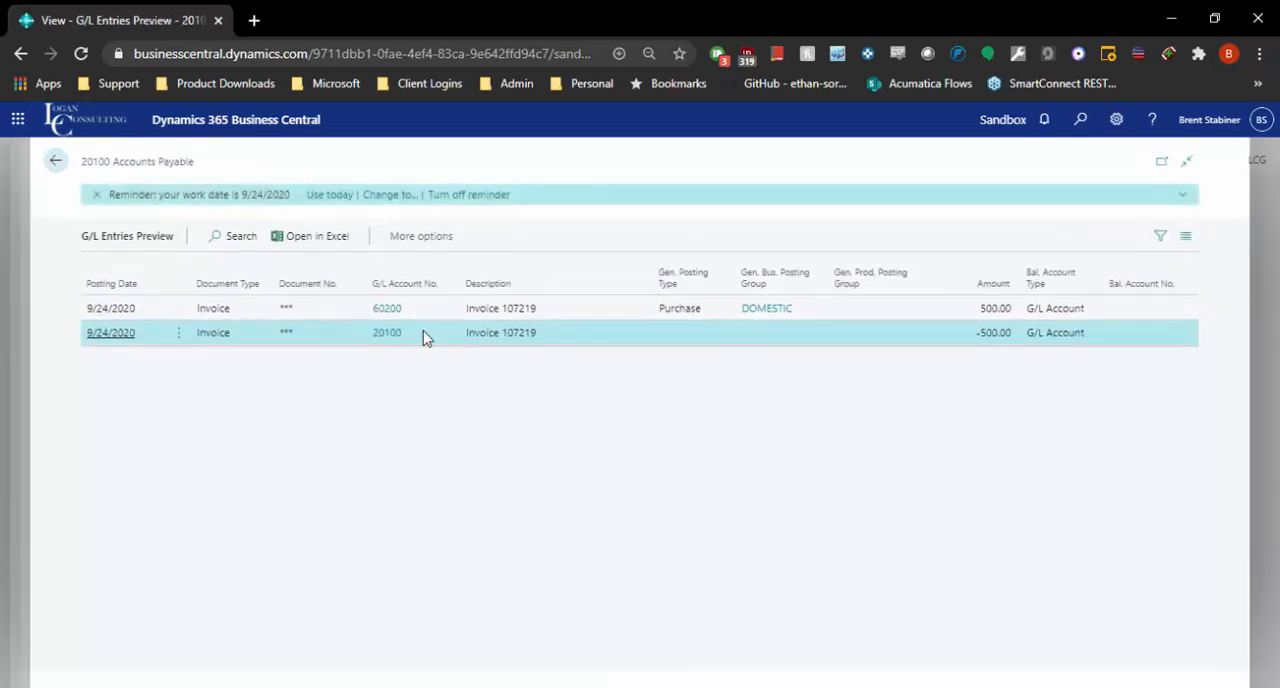
{"action": "left_click", "coordinate": [438, 310]}
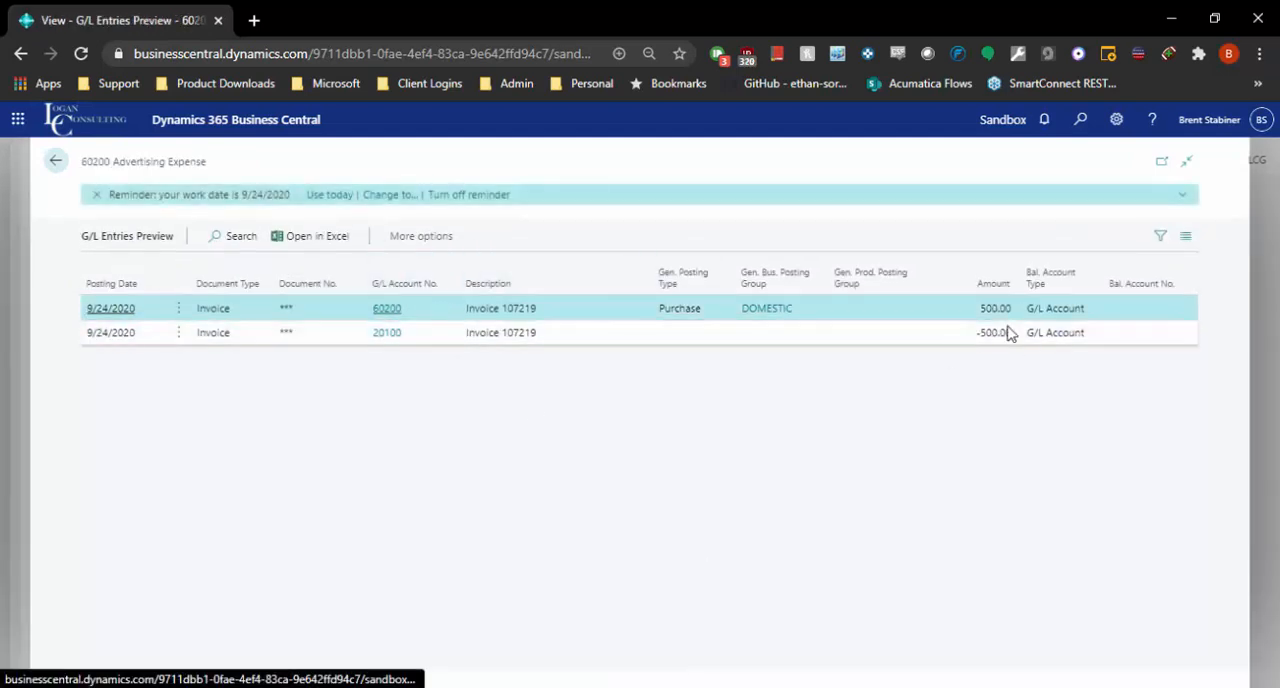
{"action": "left_click", "coordinate": [474, 336]}
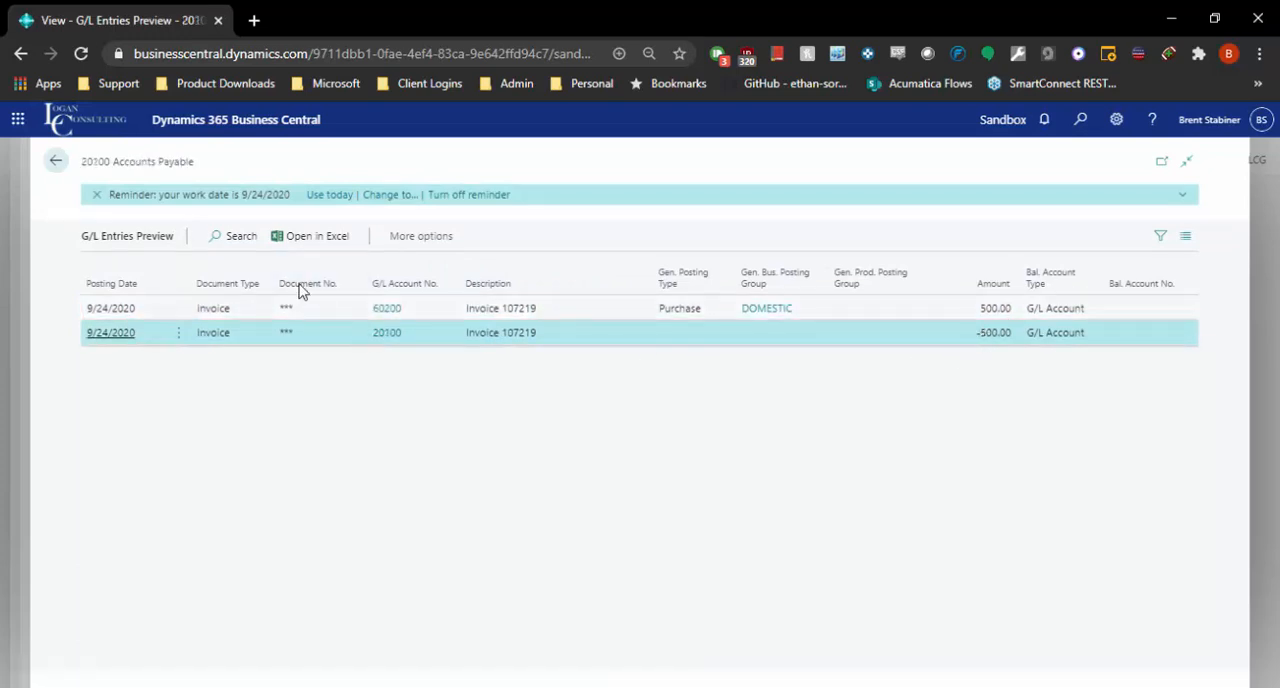
{"action": "left_click", "coordinate": [55, 161]}
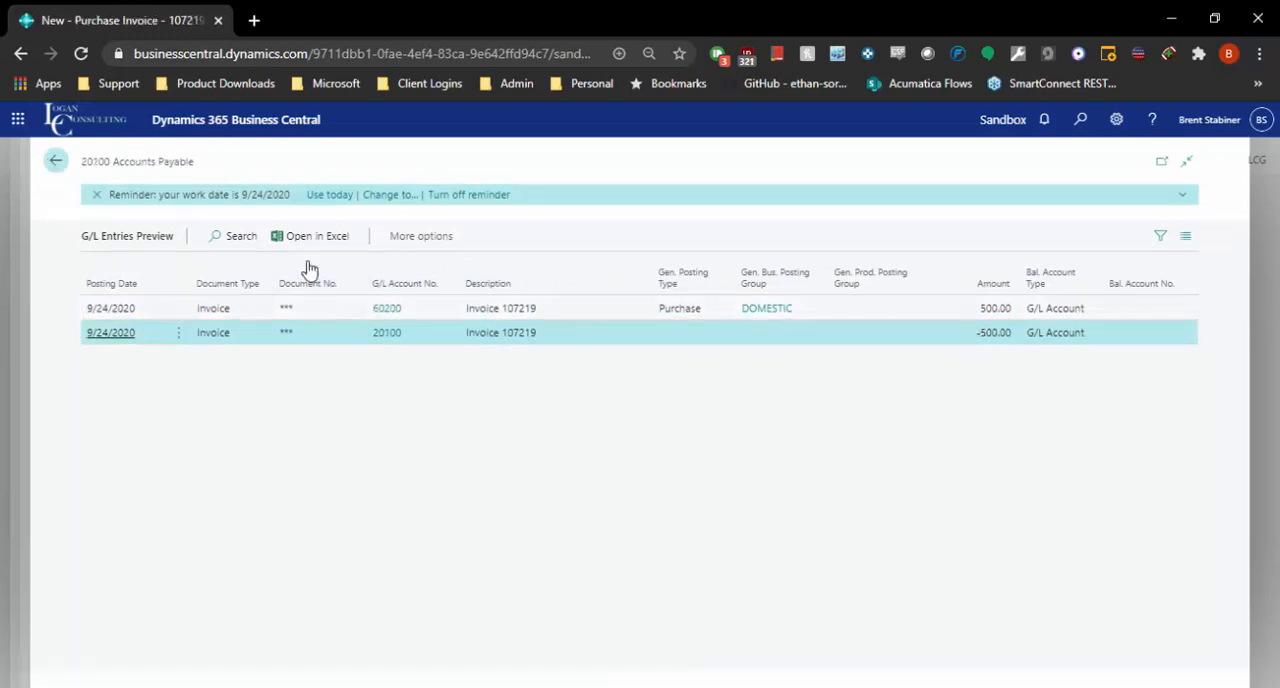
Step: Return to the purchase invoice and review its Shipping and Payment section, invoice details, totals and lines
{"action": "left_click", "coordinate": [55, 161]}
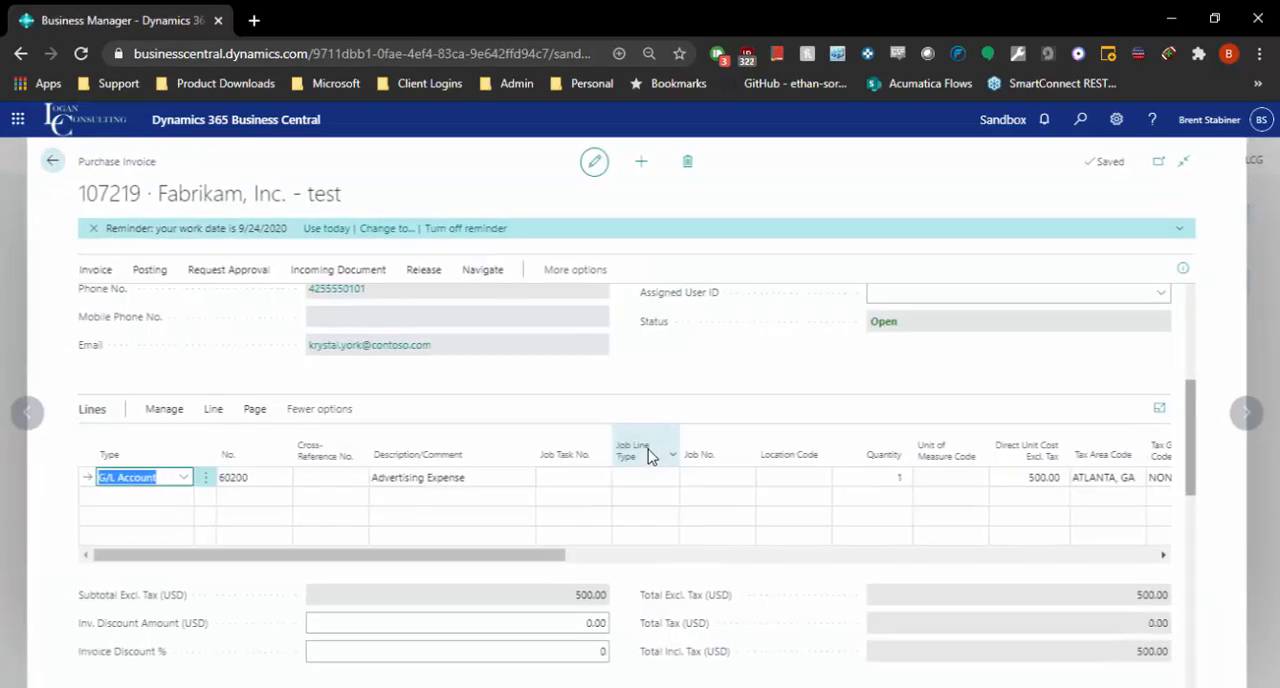
{"action": "scroll", "coordinate": [875, 438], "scroll_direction": "down", "scroll_amount": 3}
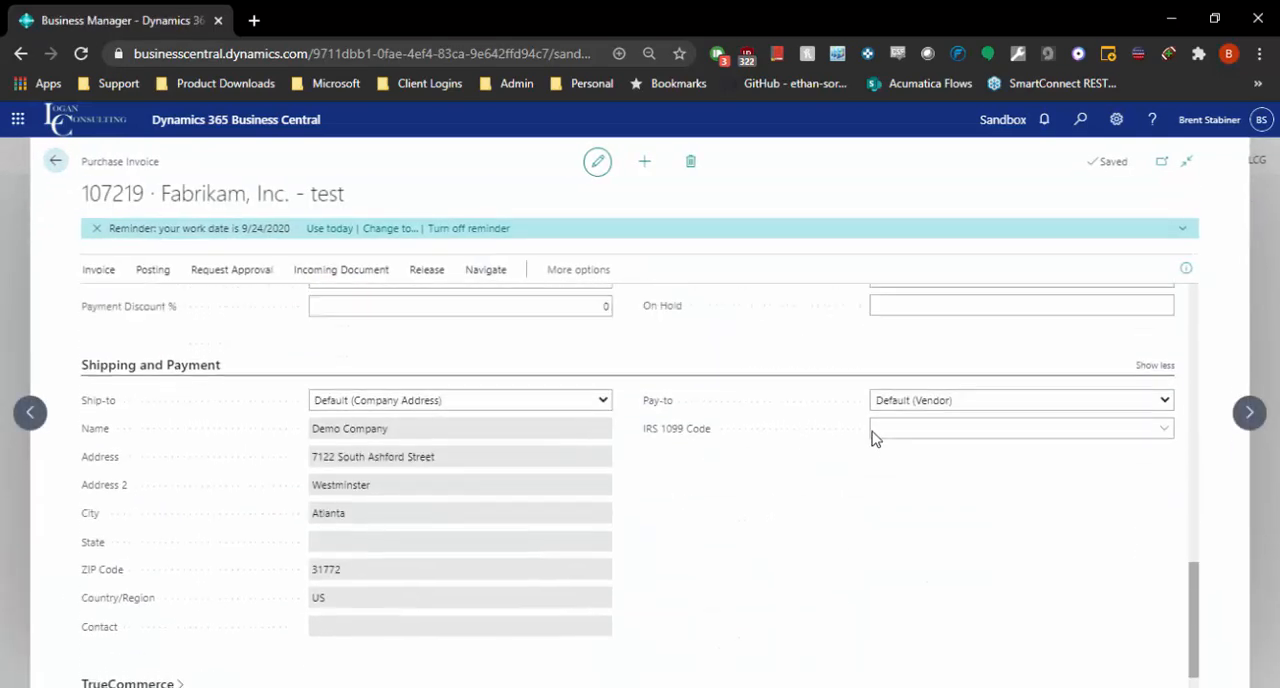
{"action": "scroll", "coordinate": [876, 439], "scroll_direction": "up", "scroll_amount": 8}
{"action": "scroll", "coordinate": [872, 438], "scroll_direction": "up", "scroll_amount": 3}
{"action": "scroll", "coordinate": [872, 438], "scroll_direction": "down", "scroll_amount": 8}
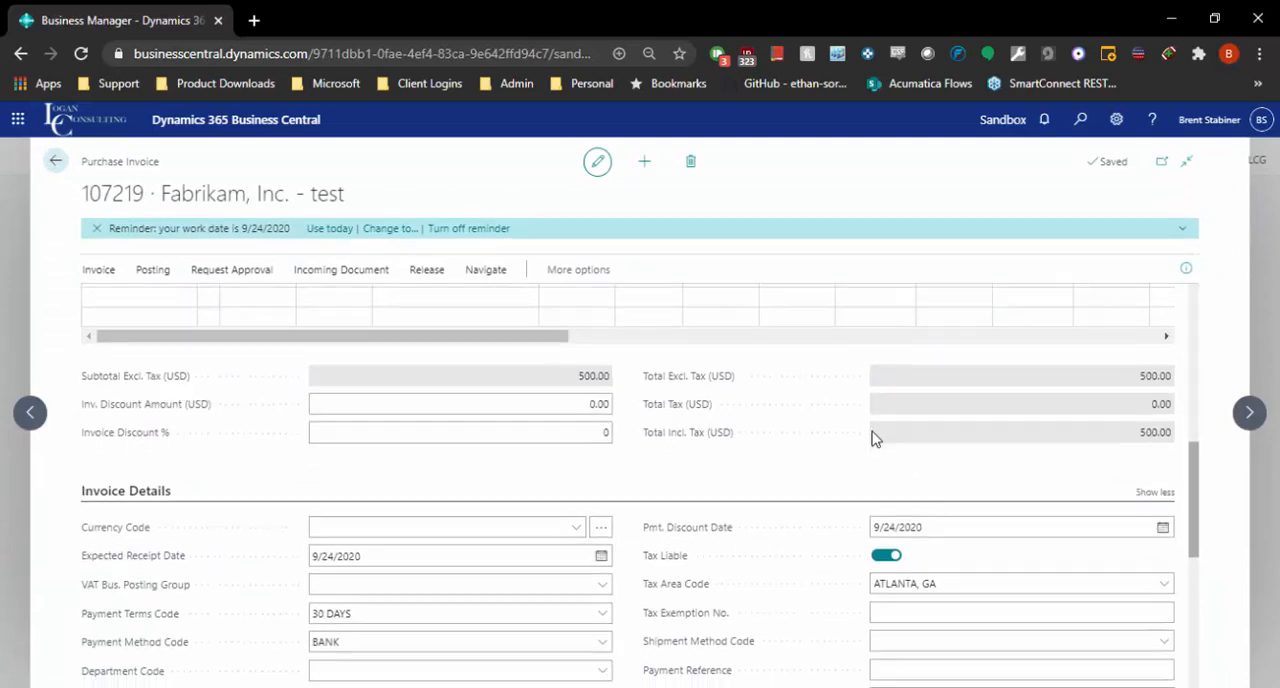
{"action": "scroll", "coordinate": [872, 438], "scroll_direction": "up", "scroll_amount": 3}
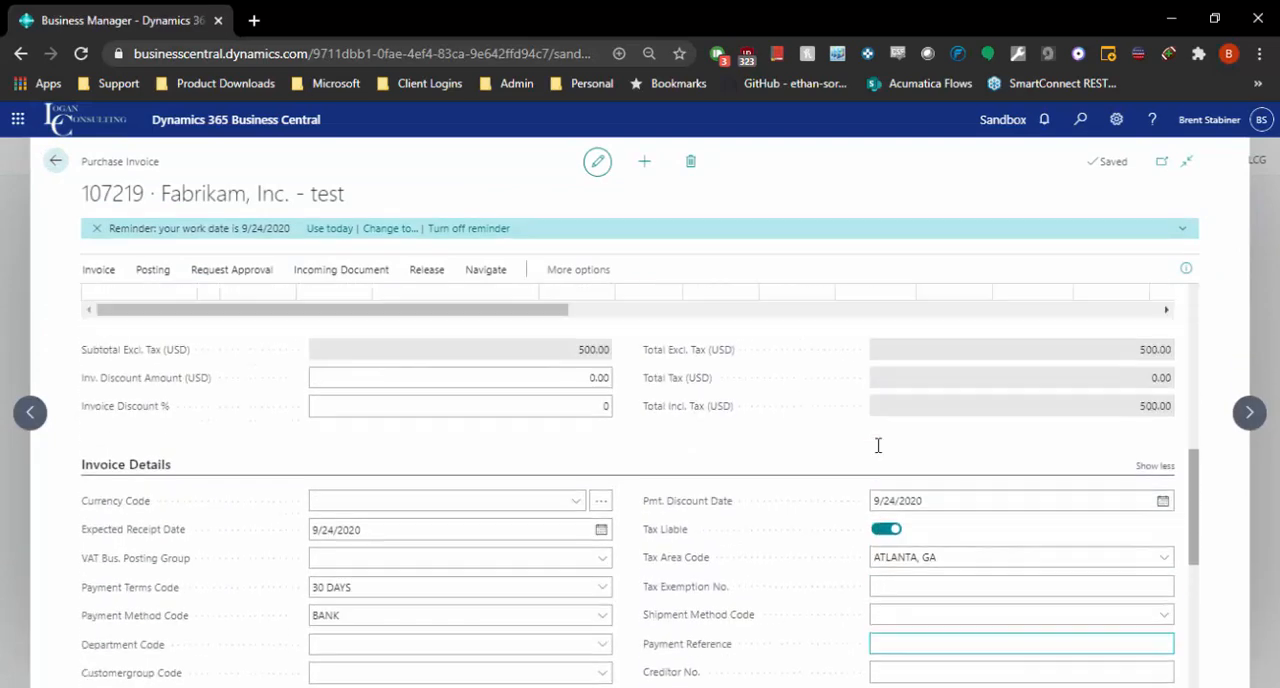
{"action": "scroll", "coordinate": [783, 494], "scroll_direction": "up", "scroll_amount": 2}
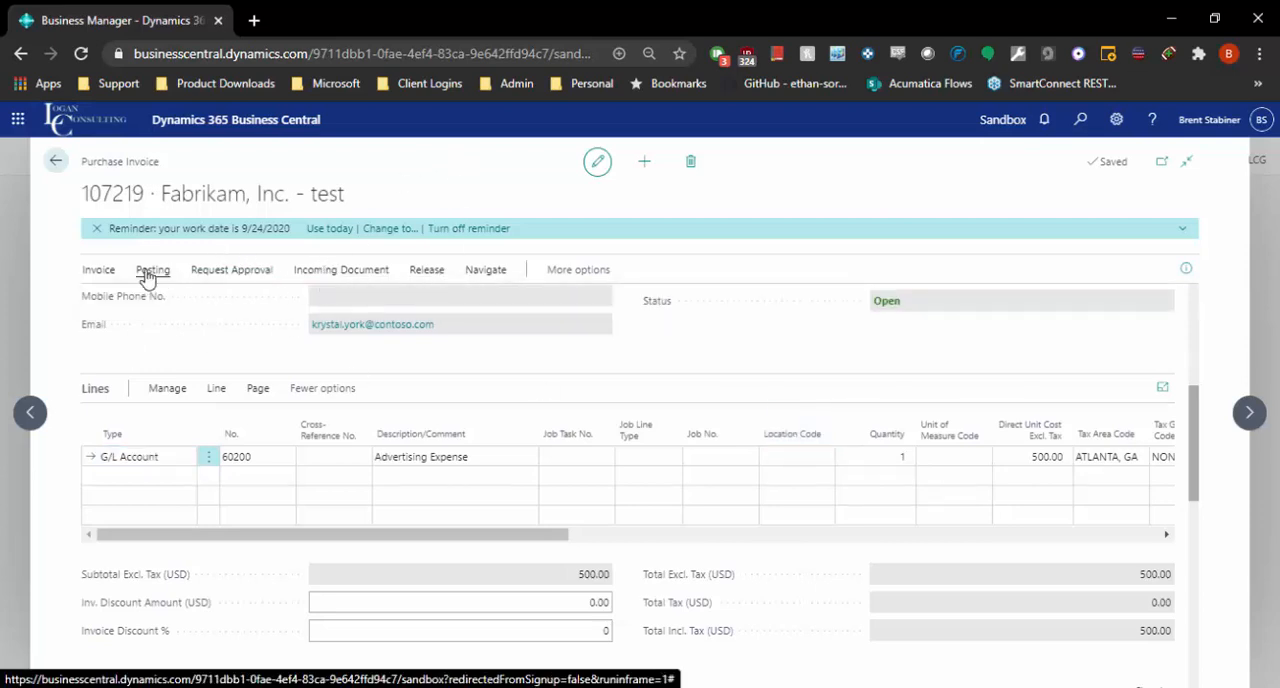
Step: Post the Fabrikam purchase invoice and open the resulting posted invoice
{"action": "key", "text": "F9"}
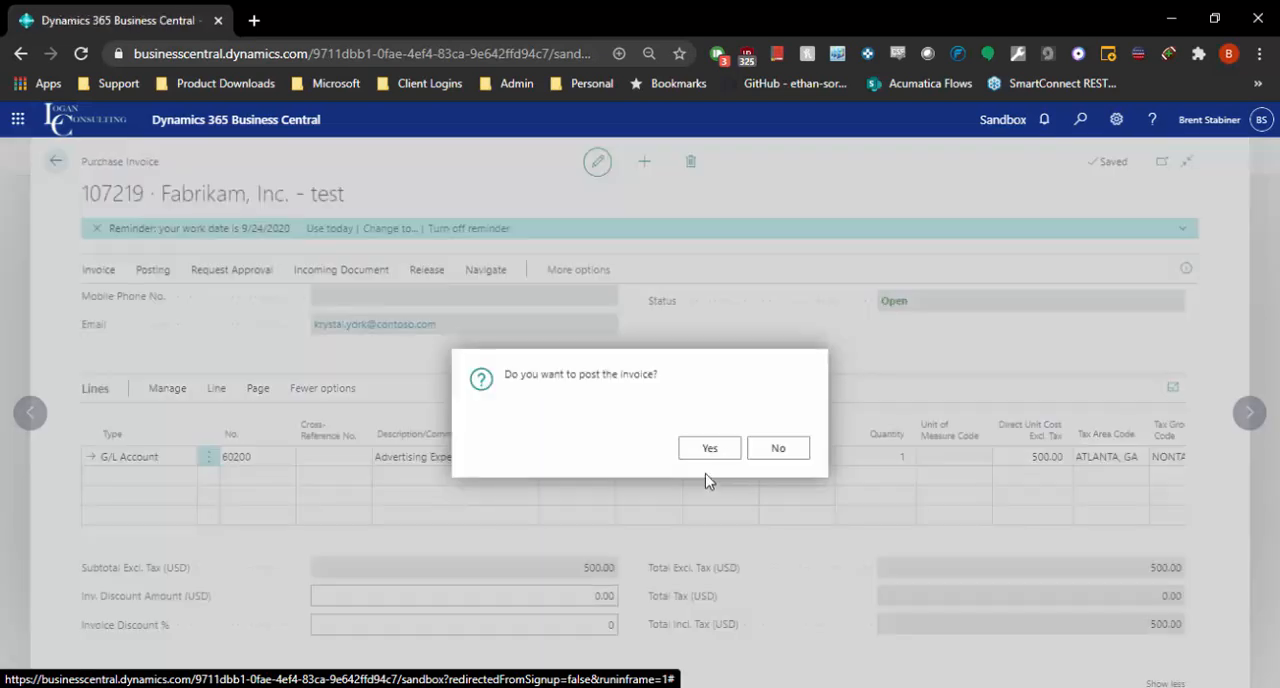
{"action": "left_click", "coordinate": [705, 452]}
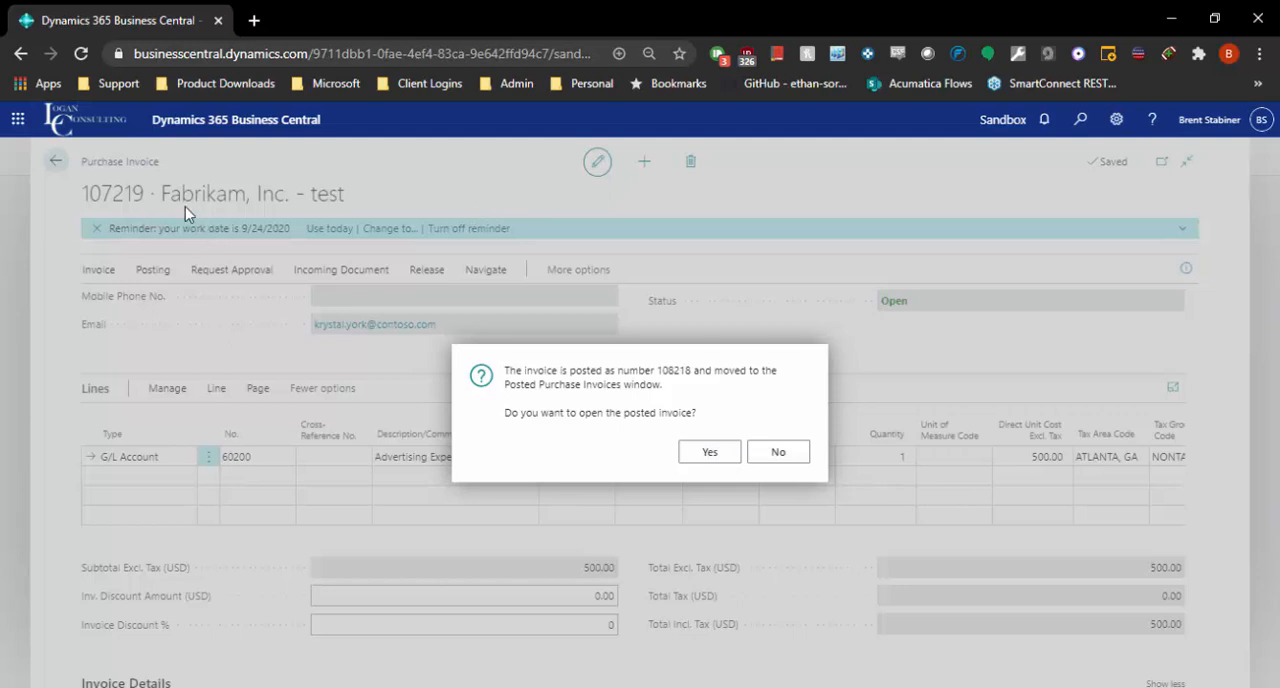
{"action": "key", "text": "Return"}
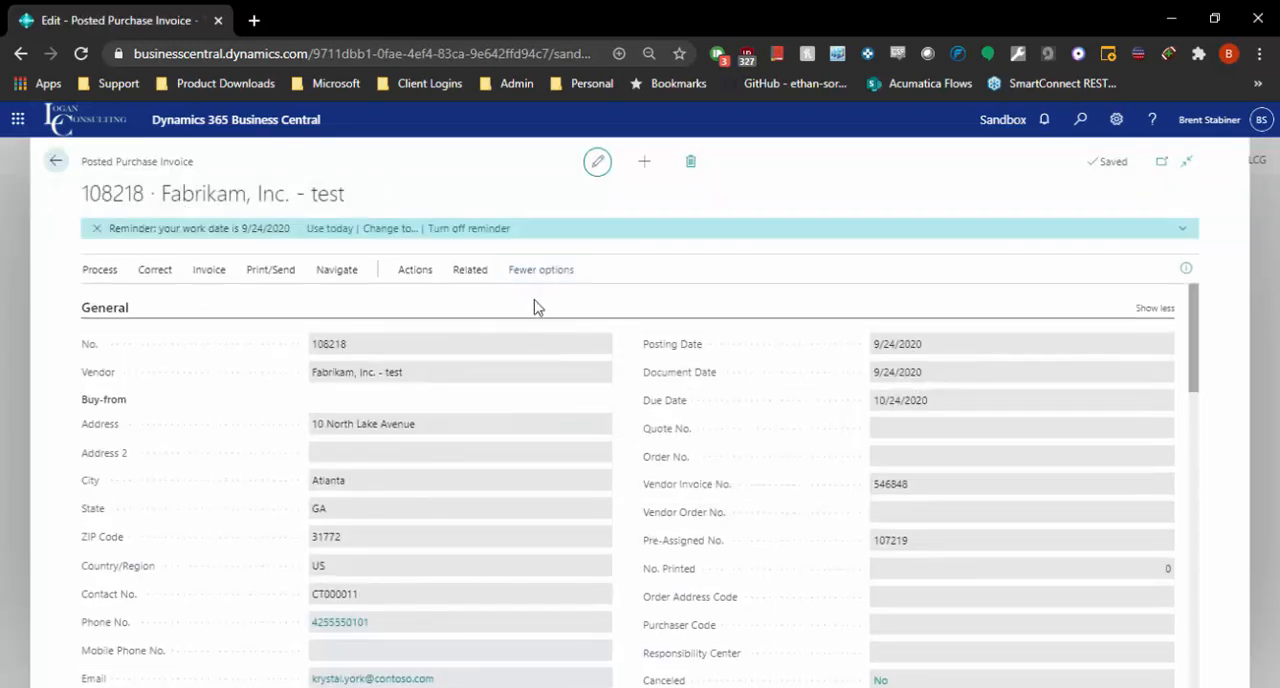
Step: Examine the posted purchase invoice's general information and expense line, and return to the vendor list
{"action": "scroll", "coordinate": [709, 414], "scroll_direction": "down", "scroll_amount": 5}
{"action": "scroll", "coordinate": [709, 414], "scroll_direction": "up", "scroll_amount": 3}
{"action": "scroll", "coordinate": [709, 414], "scroll_direction": "down", "scroll_amount": 1}
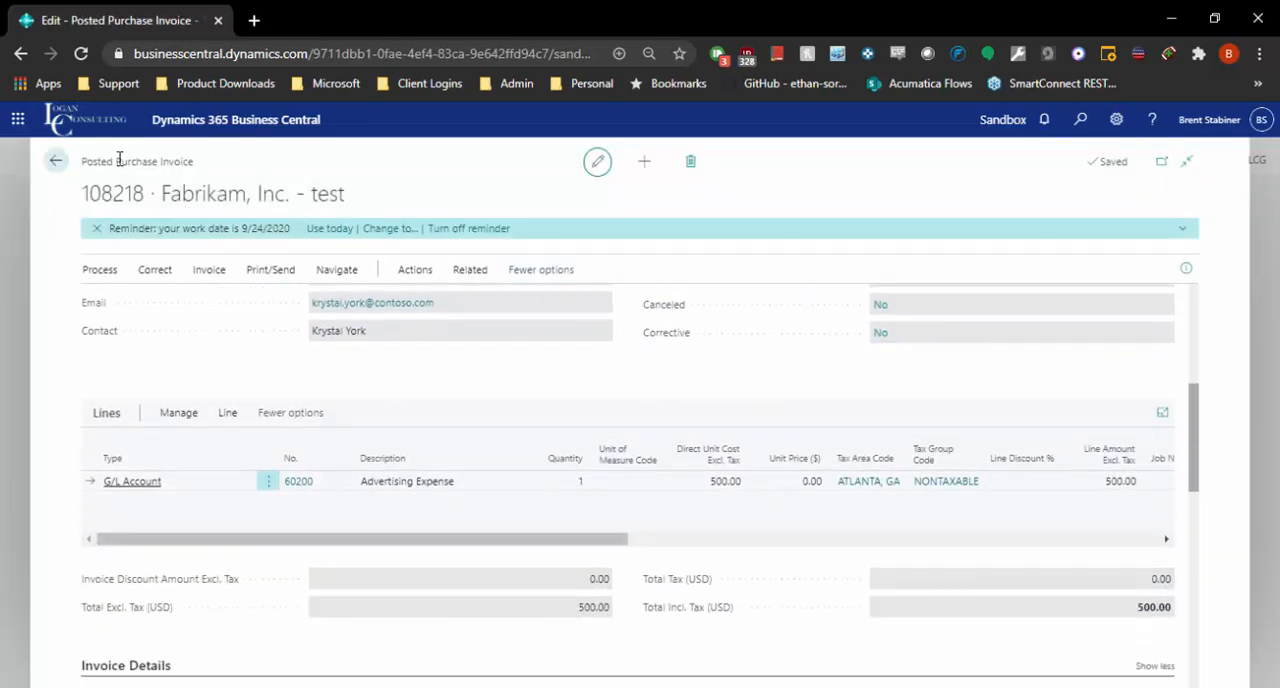
{"action": "left_click", "coordinate": [58, 160]}
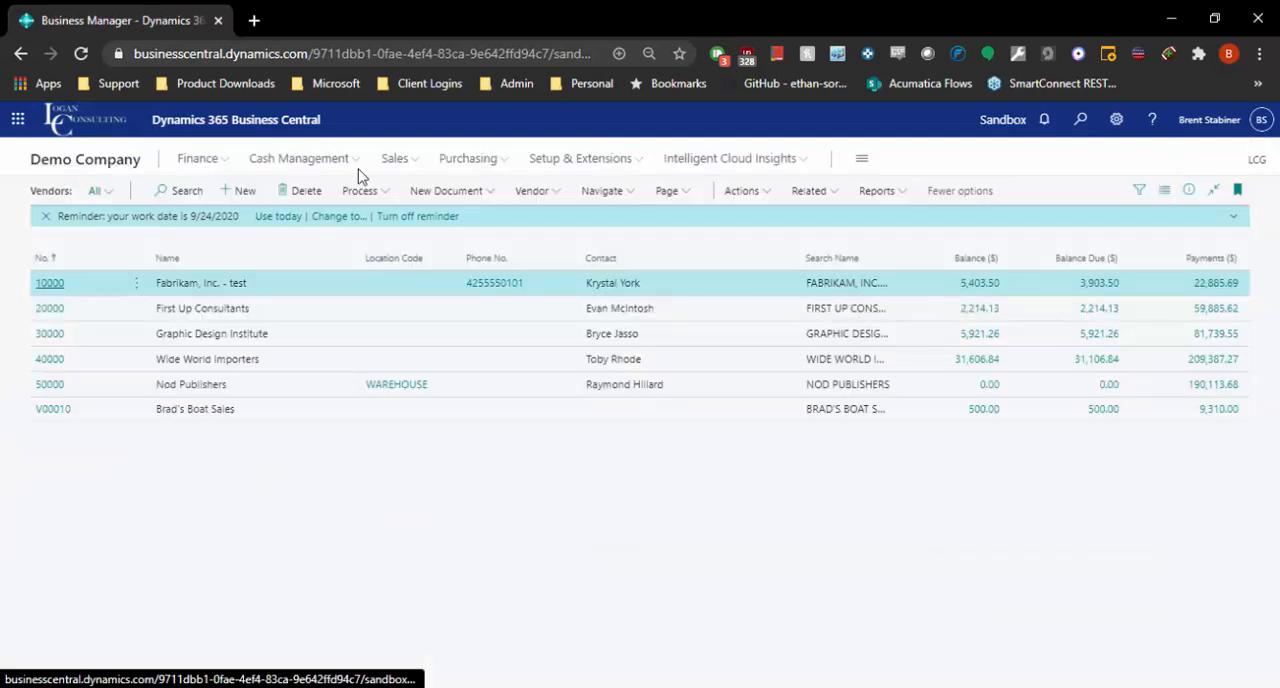
Step: Search for "vendor led" and open the Vendor Ledger Entries list
{"action": "left_click", "coordinate": [1086, 121]}
{"action": "type", "text": "vendor led"}
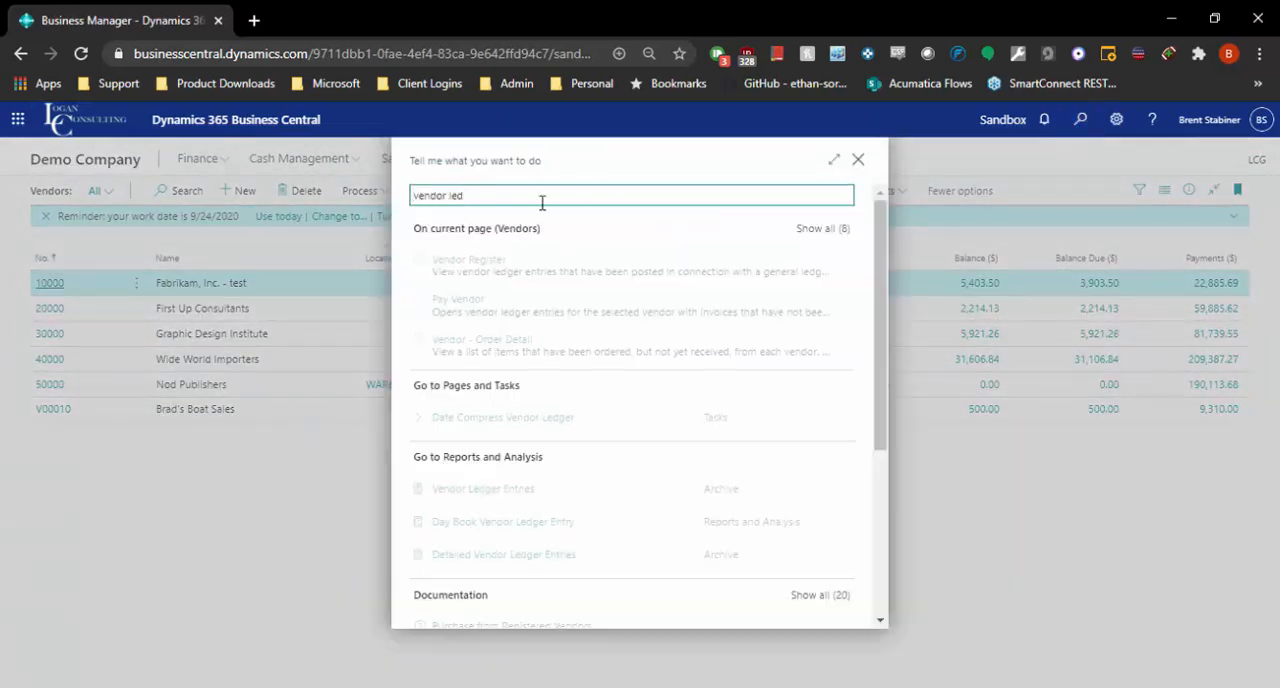
{"action": "left_click", "coordinate": [480, 488]}
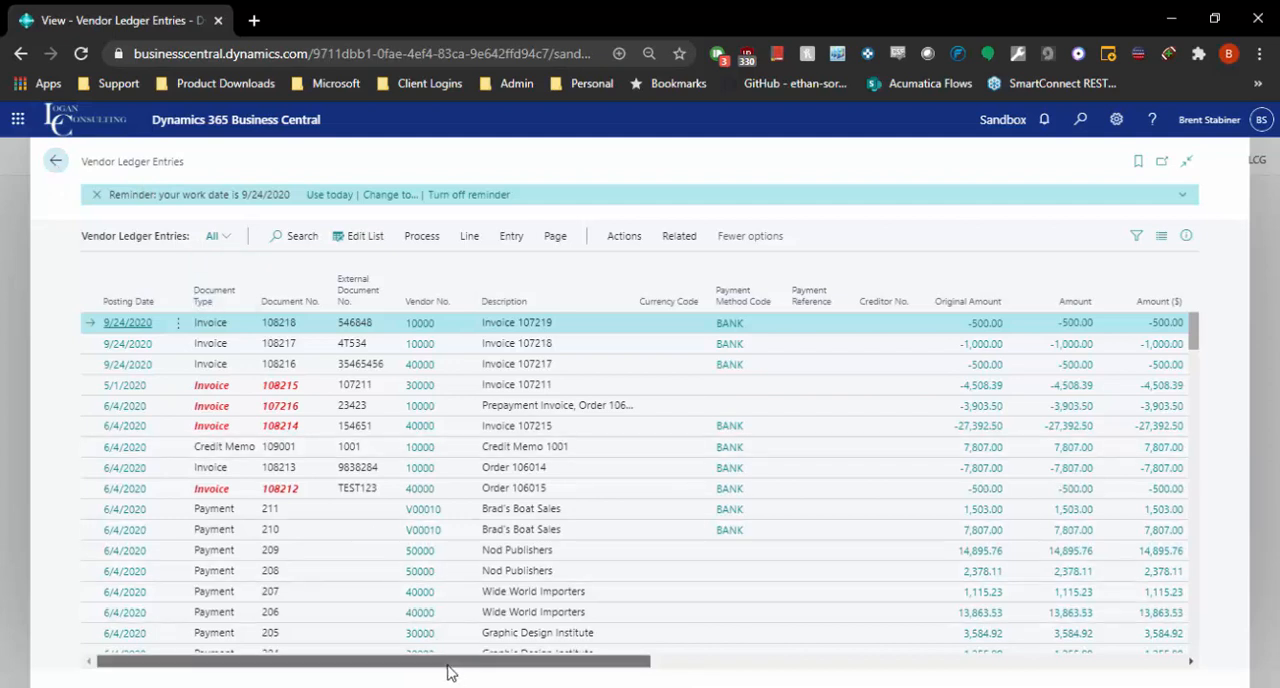
Step: Filter the vendor ledger entries to open ones and inspect their remaining amounts and due dates
{"action": "left_click_drag", "start_coordinate": [450, 662], "coordinate": [942, 628]}
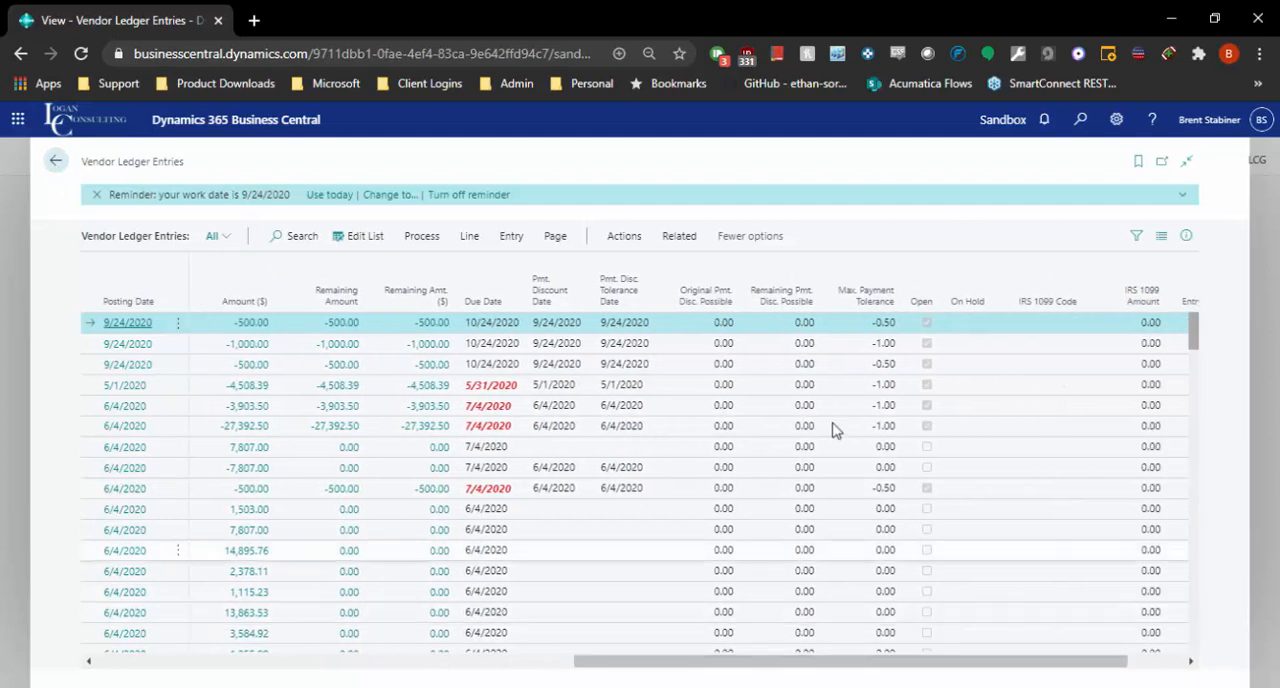
{"action": "left_click", "coordinate": [930, 302]}
{"action": "left_click", "coordinate": [888, 411]}
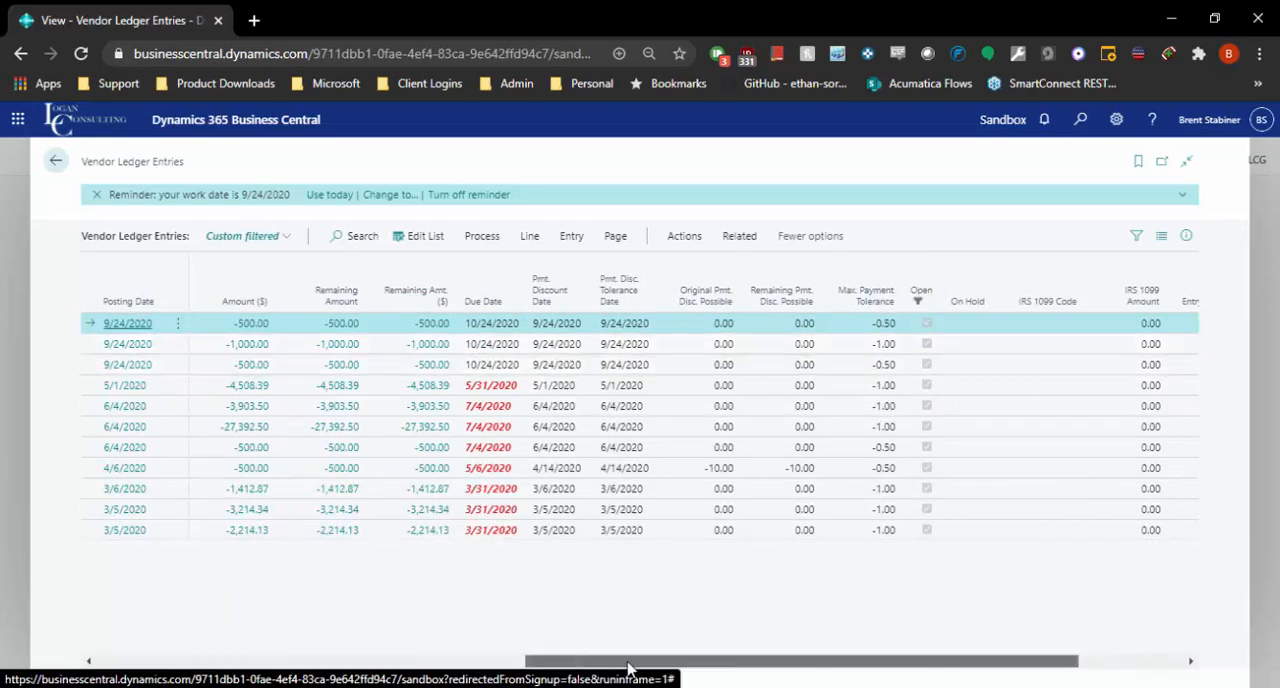
{"action": "left_click_drag", "start_coordinate": [737, 662], "coordinate": [652, 612]}
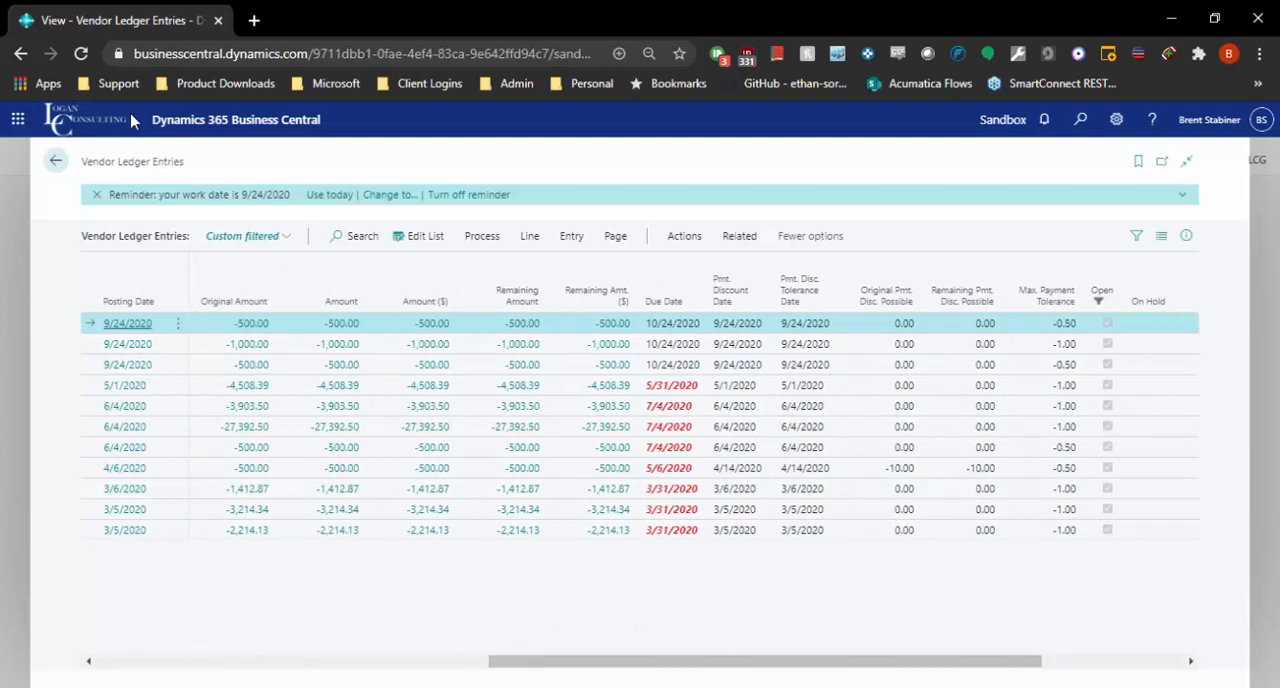
Step: Leave the vendor ledger entries and open the list of payment journal batches
{"action": "left_click", "coordinate": [57, 162]}
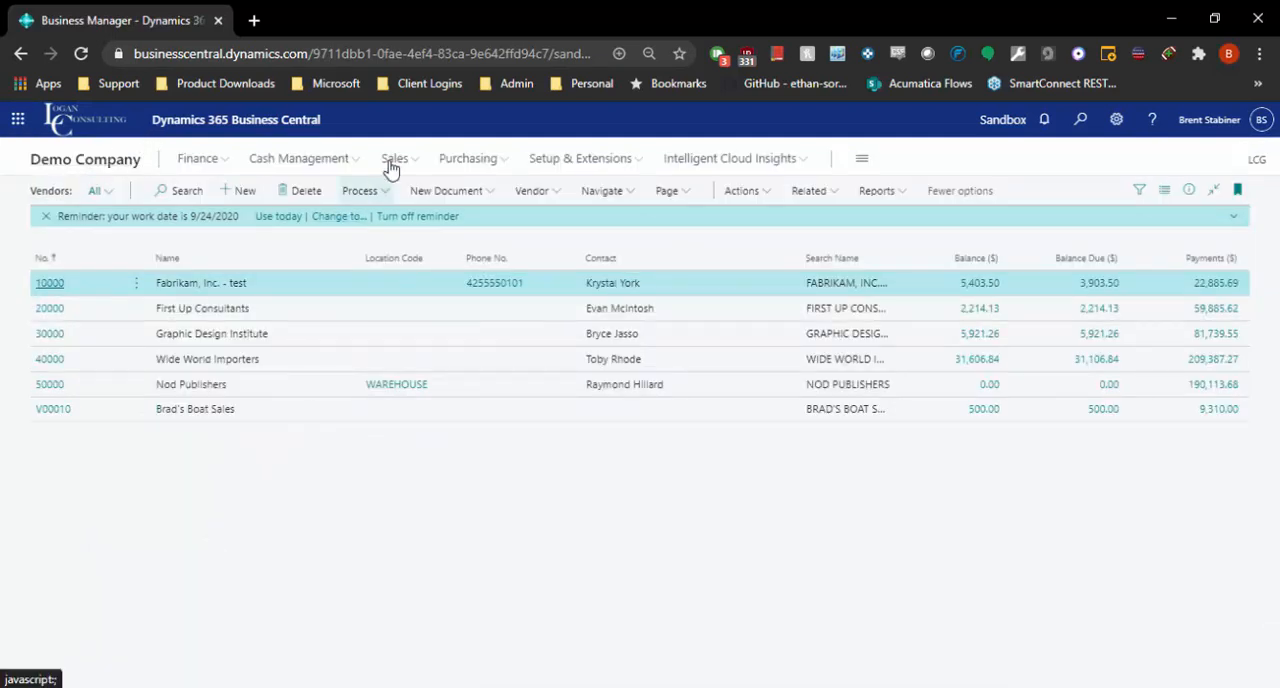
{"action": "left_click", "coordinate": [346, 158]}
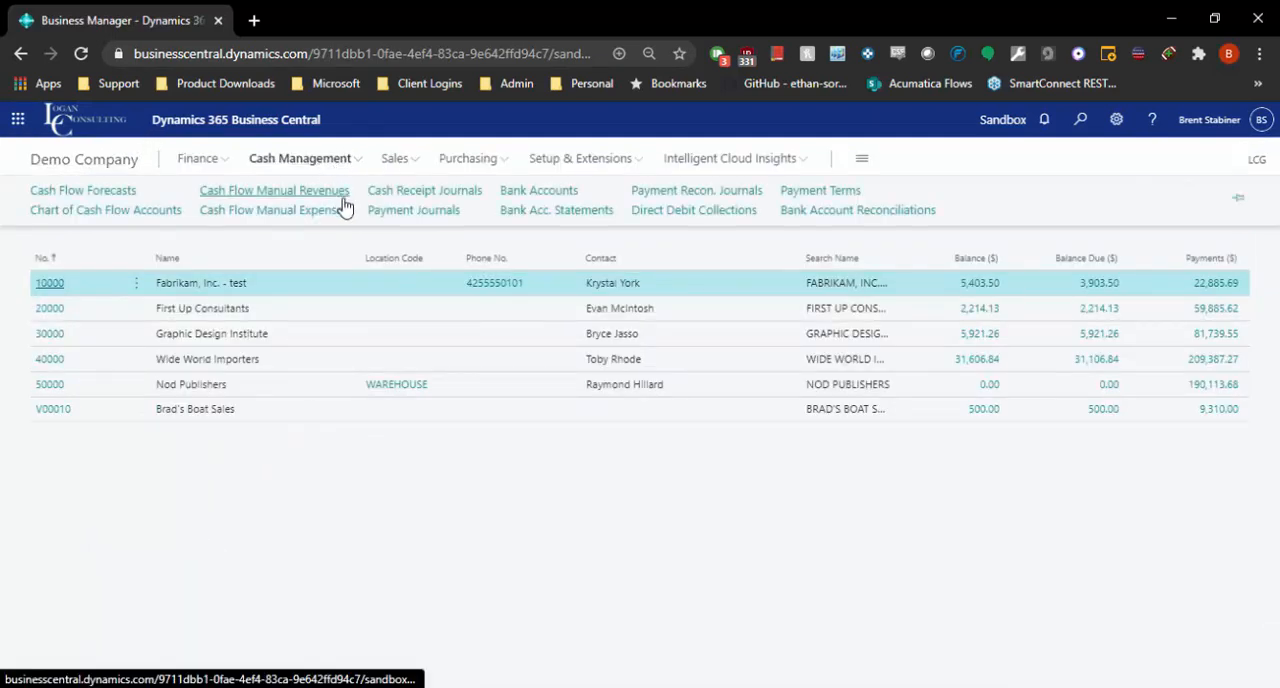
{"action": "left_click", "coordinate": [398, 210]}
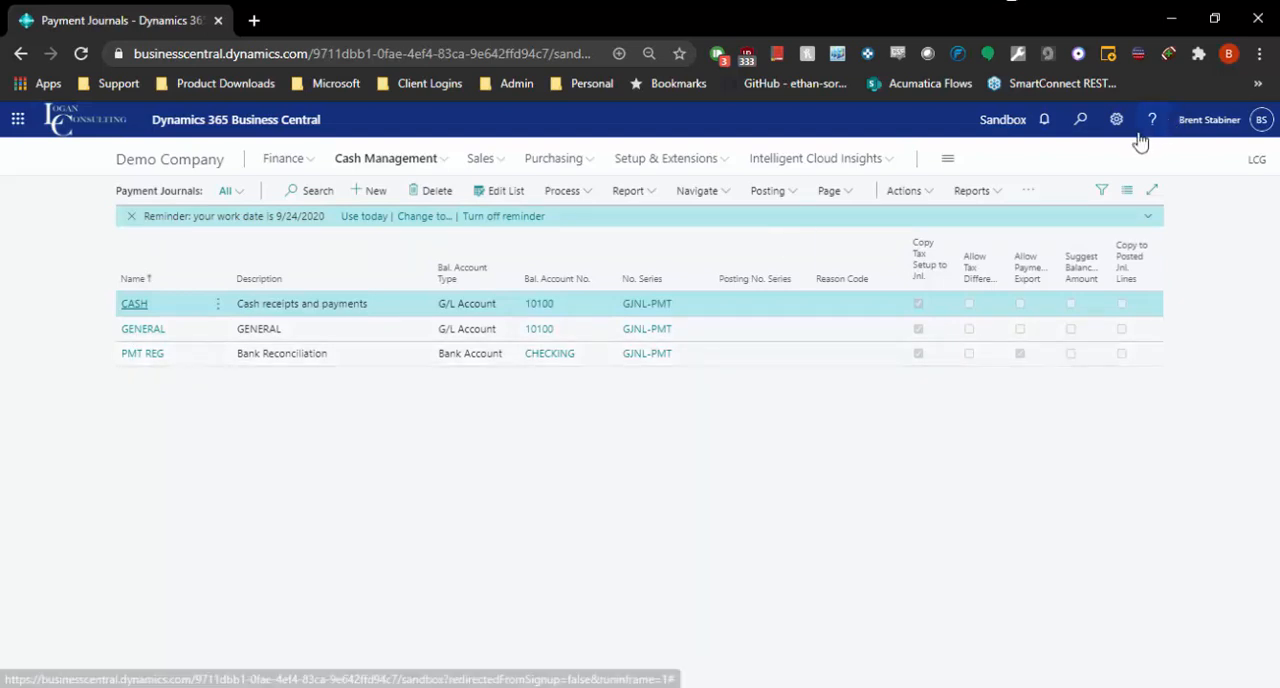
Step: Search for "purchase journ" and open the Purchase Journals page
{"action": "left_click", "coordinate": [1081, 120]}
{"action": "type", "text": "purchase jo"}
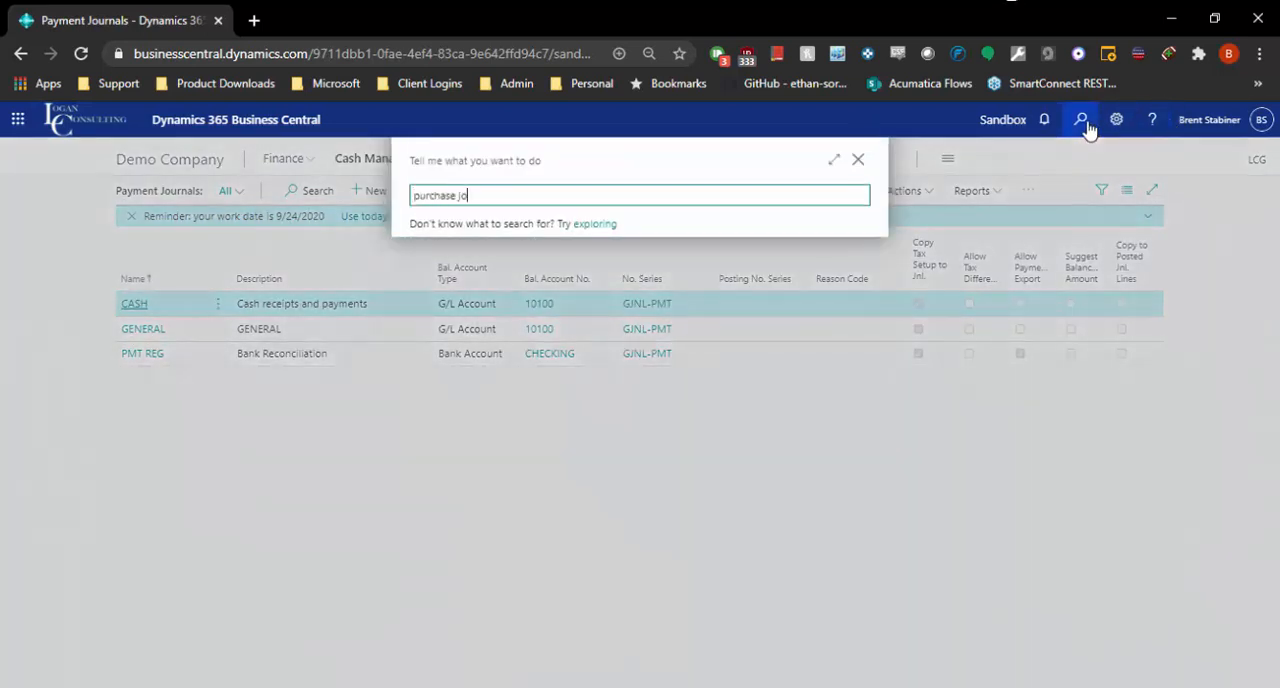
{"action": "type", "text": "urn"}
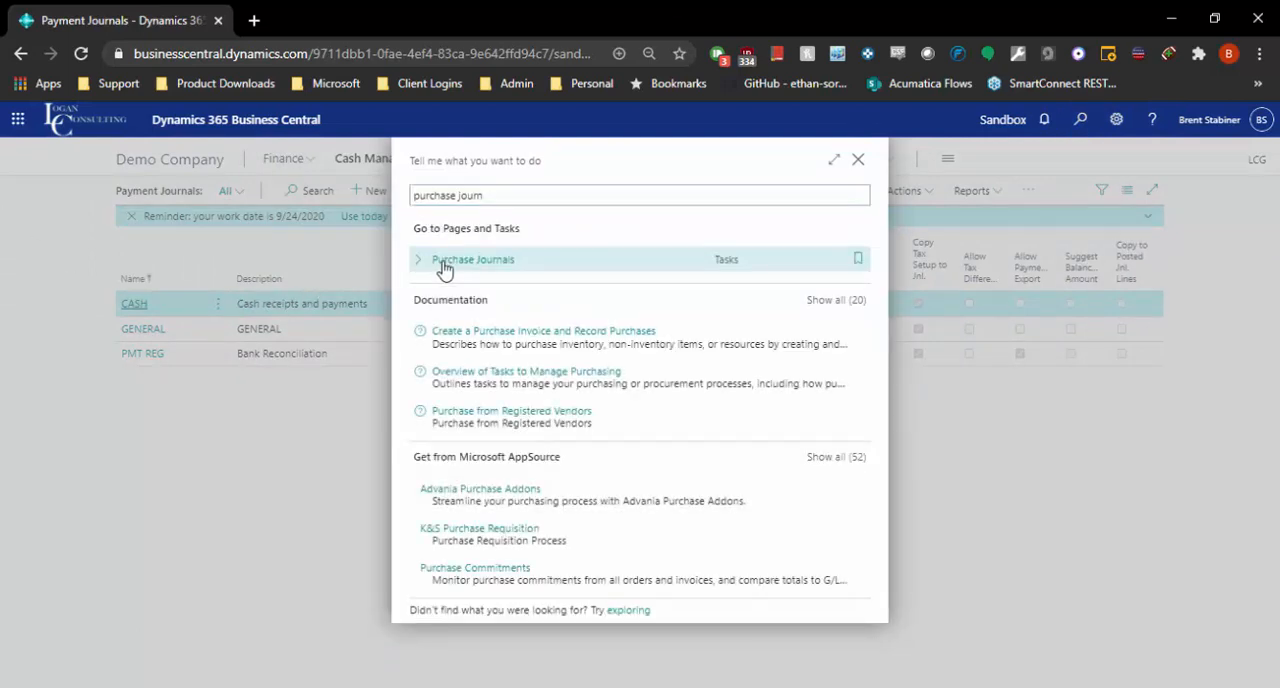
{"action": "left_click", "coordinate": [440, 272]}
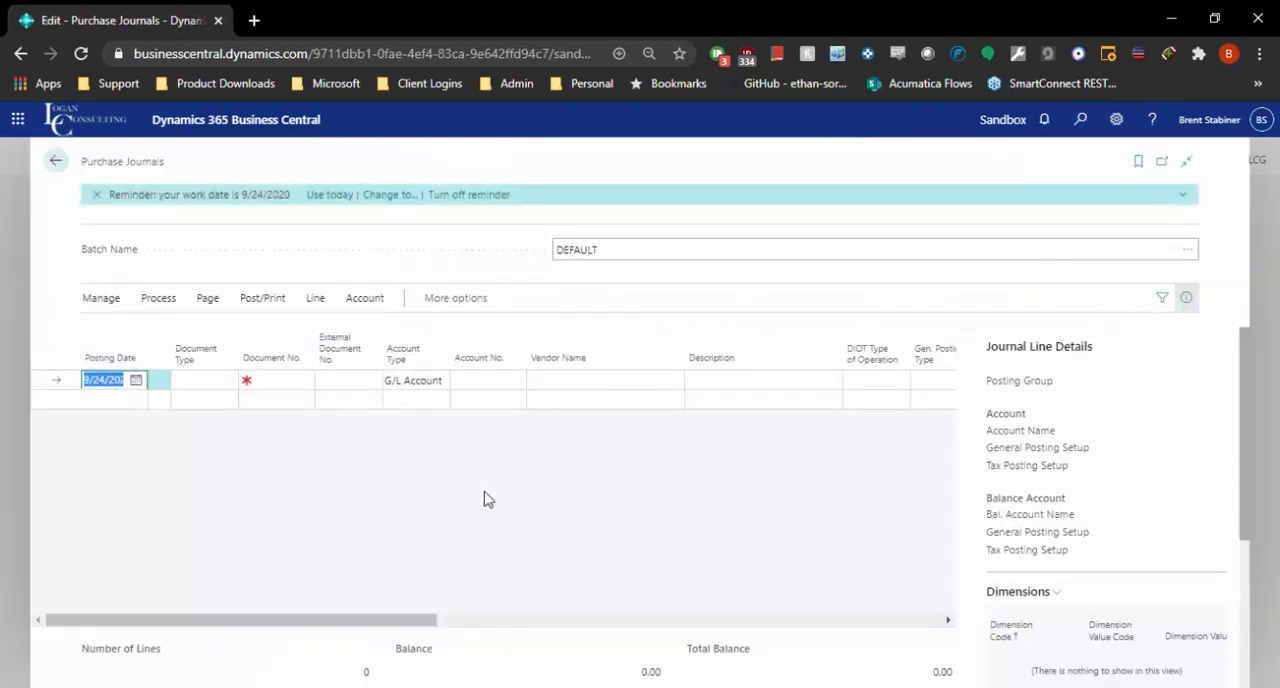
Step: Set the first purchase journal line's document type to Invoice and its document number to TEST123
{"action": "left_click", "coordinate": [229, 388]}
{"action": "left_click", "coordinate": [226, 427]}
{"action": "left_click", "coordinate": [276, 385]}
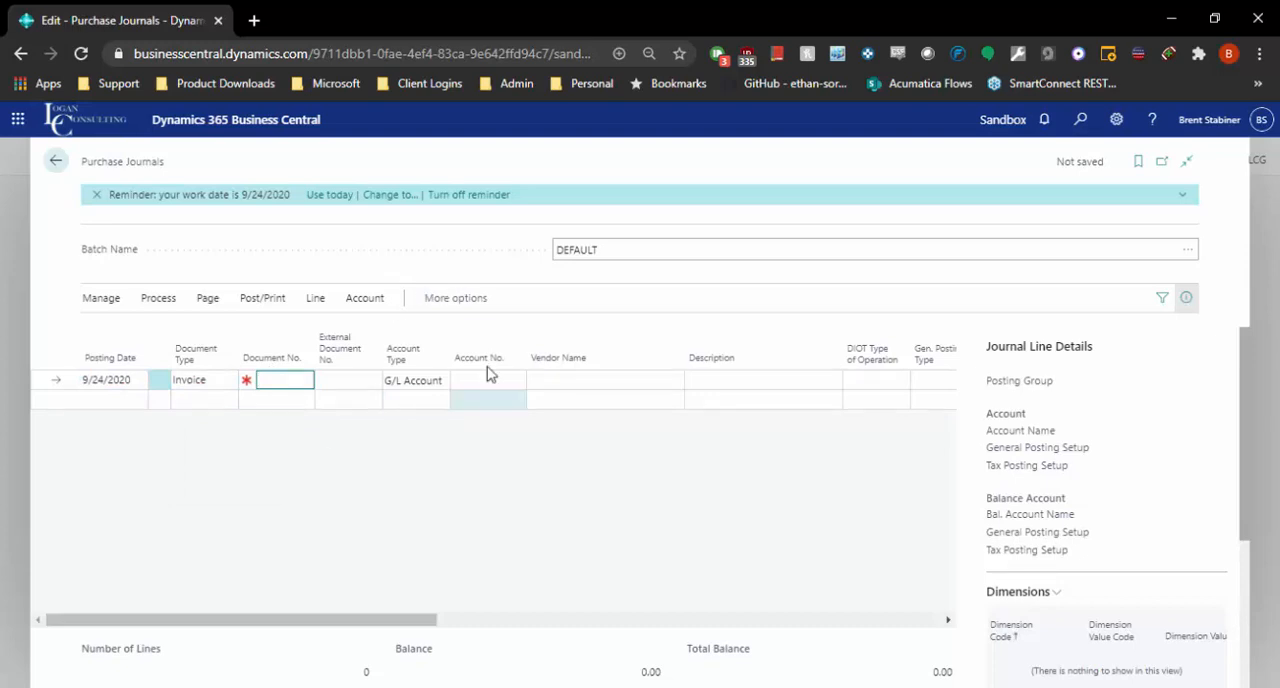
{"action": "type", "text": "test"}
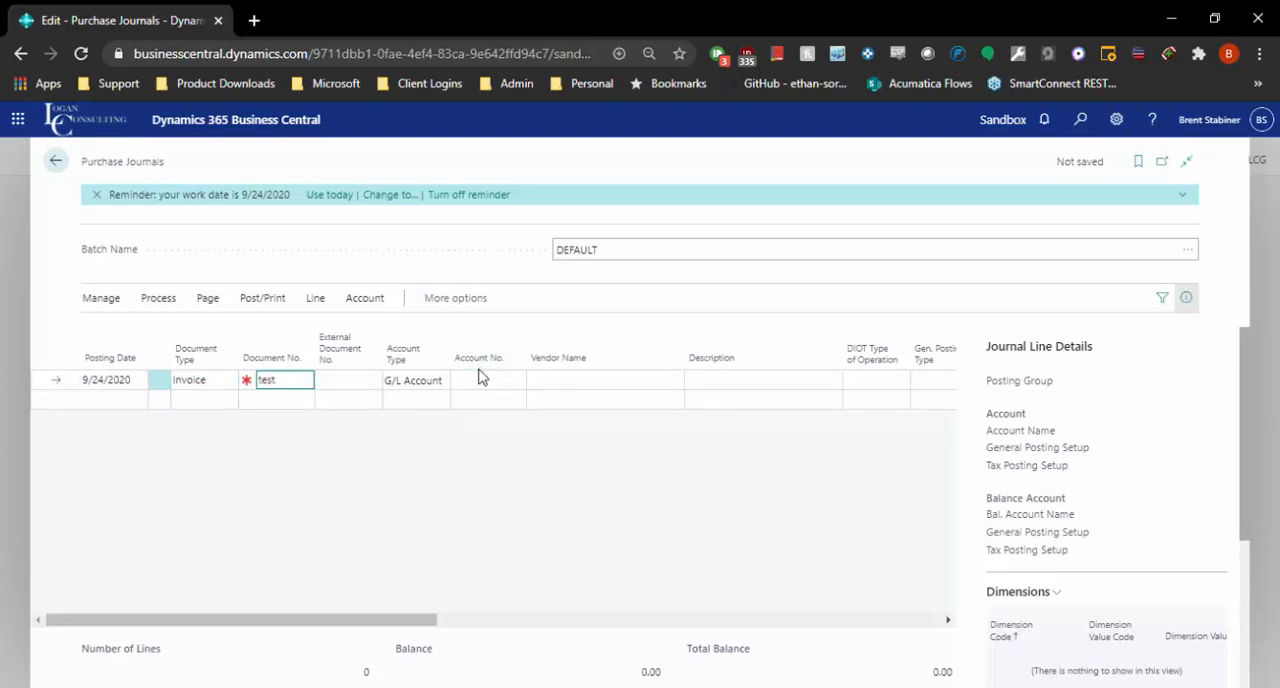
{"action": "type", "text": "str123"}
{"action": "key", "text": "Tab"}
{"action": "key", "text": "Tab"}
Step: Set the journal line's account type to Vendor, choose Fabrikam, Inc. - test, and look over the amount and balancing account columns
{"action": "left_click", "coordinate": [420, 380]}
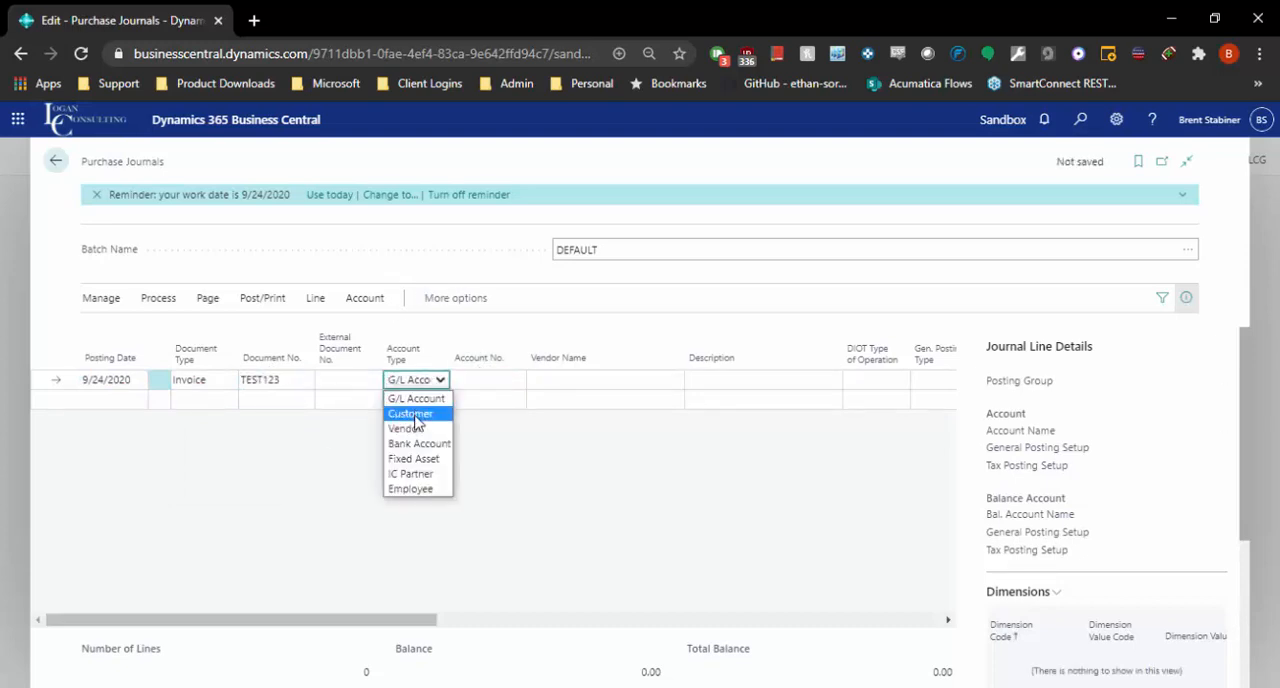
{"action": "left_click", "coordinate": [406, 428]}
{"action": "key", "text": "Tab"}
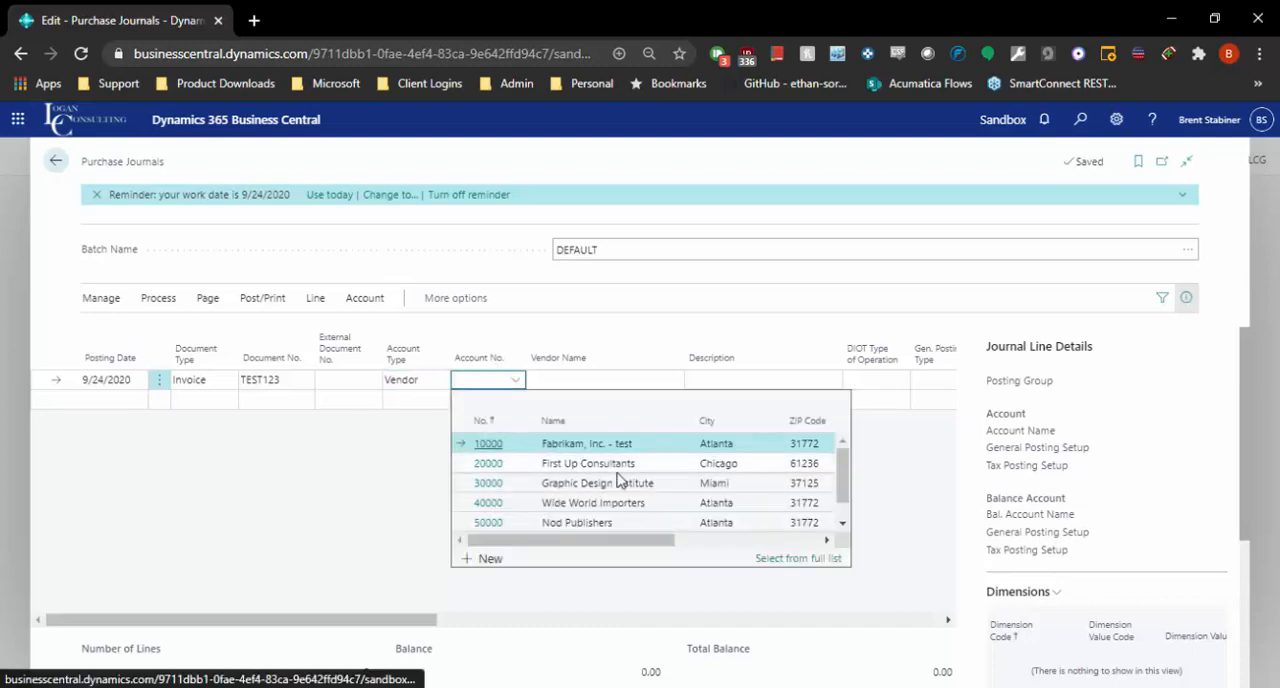
{"action": "key", "text": "Return"}
{"action": "left_click_drag", "start_coordinate": [408, 620], "coordinate": [660, 608]}
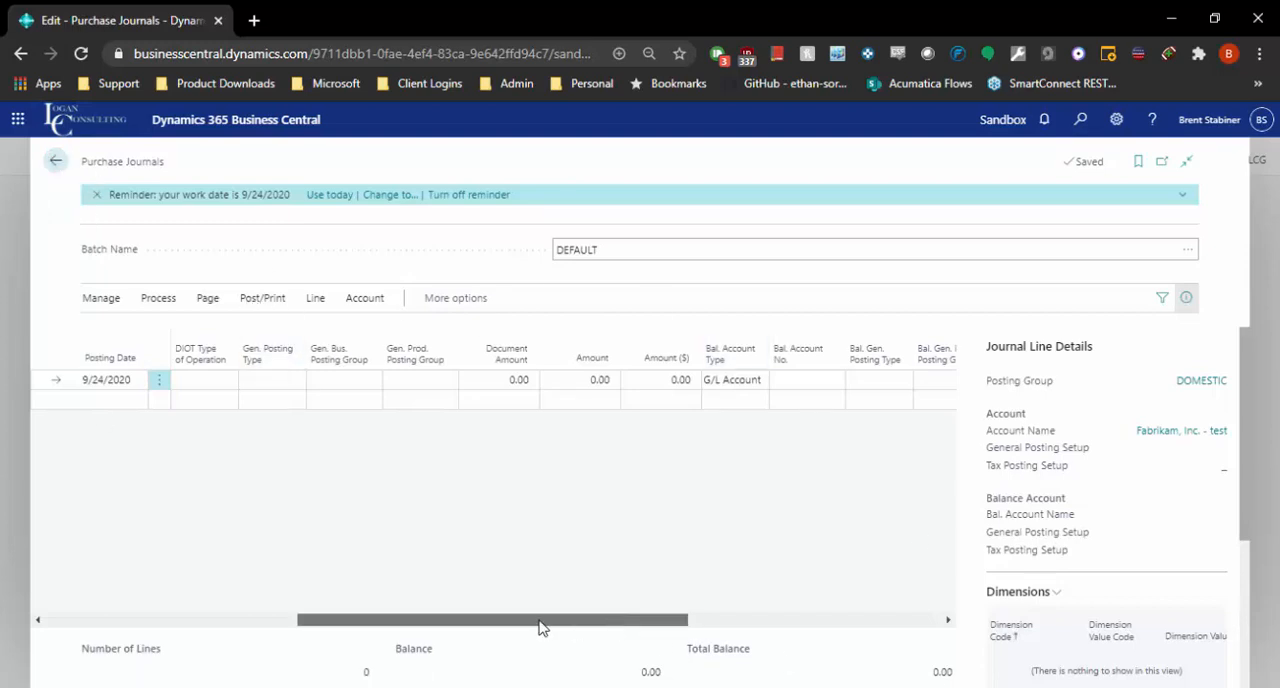
{"action": "left_click_drag", "start_coordinate": [538, 627], "coordinate": [352, 622]}
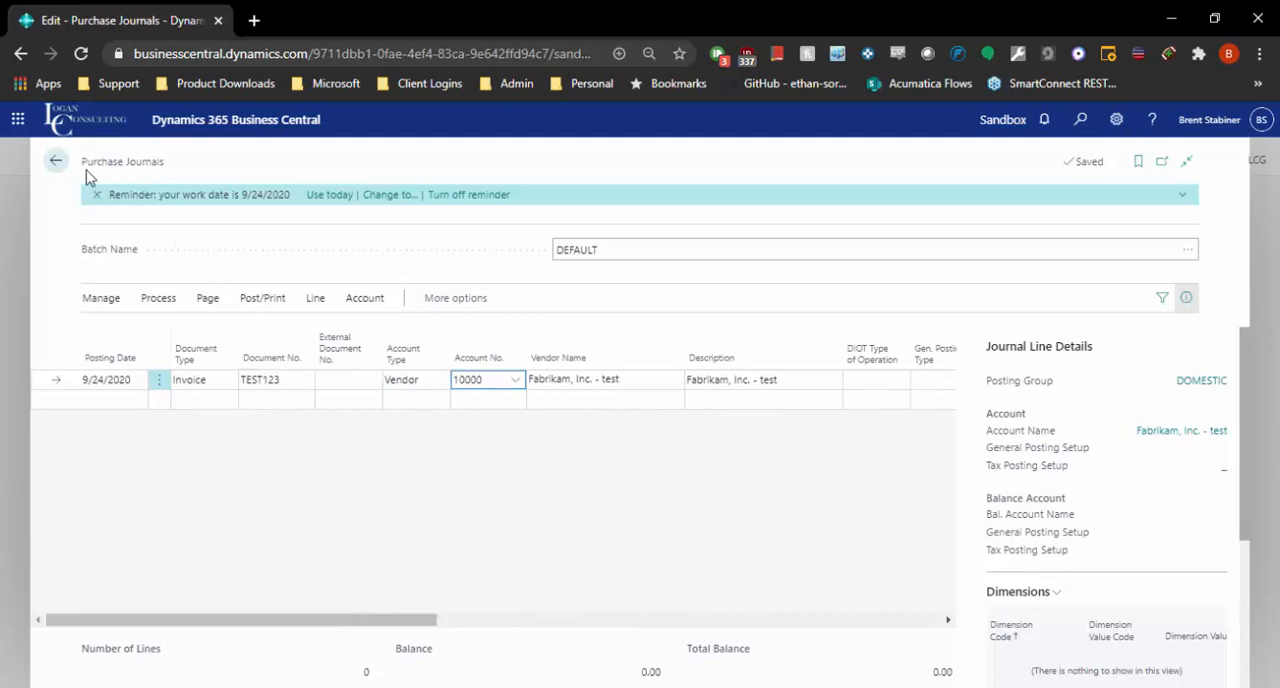
Step: Leave the purchase journal and open the GENERAL payment journal batch
{"action": "left_click", "coordinate": [56, 161]}
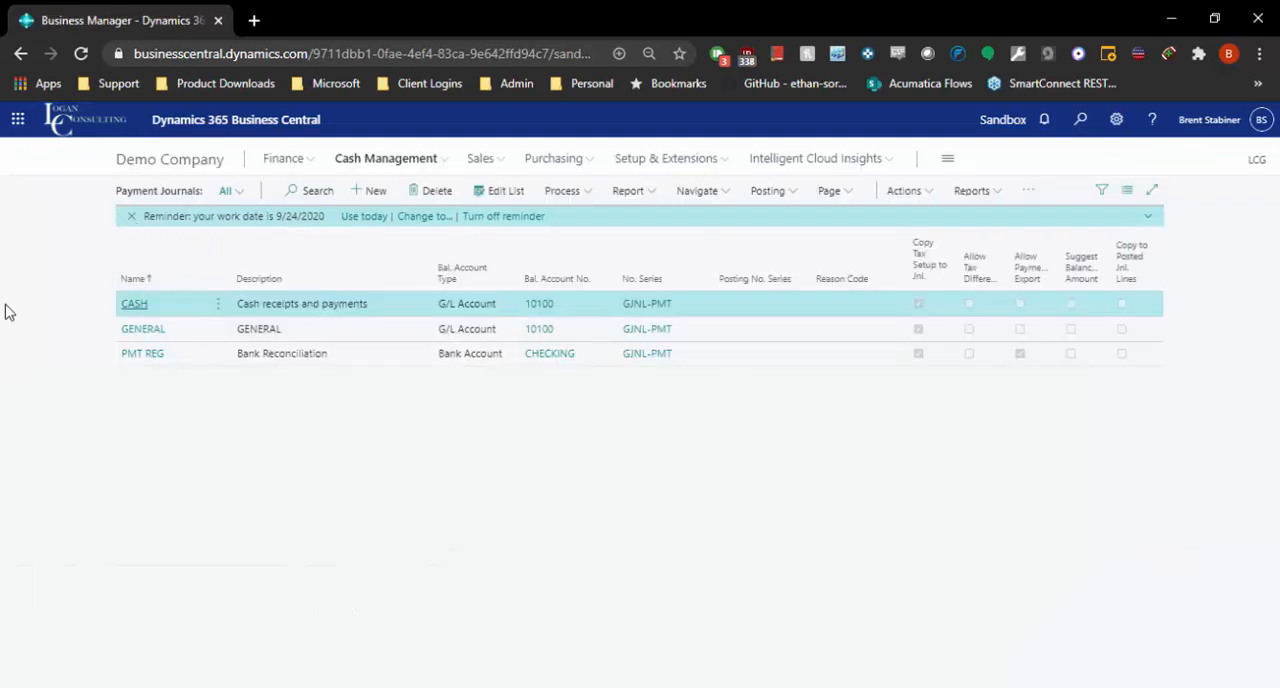
{"action": "left_click", "coordinate": [145, 339]}
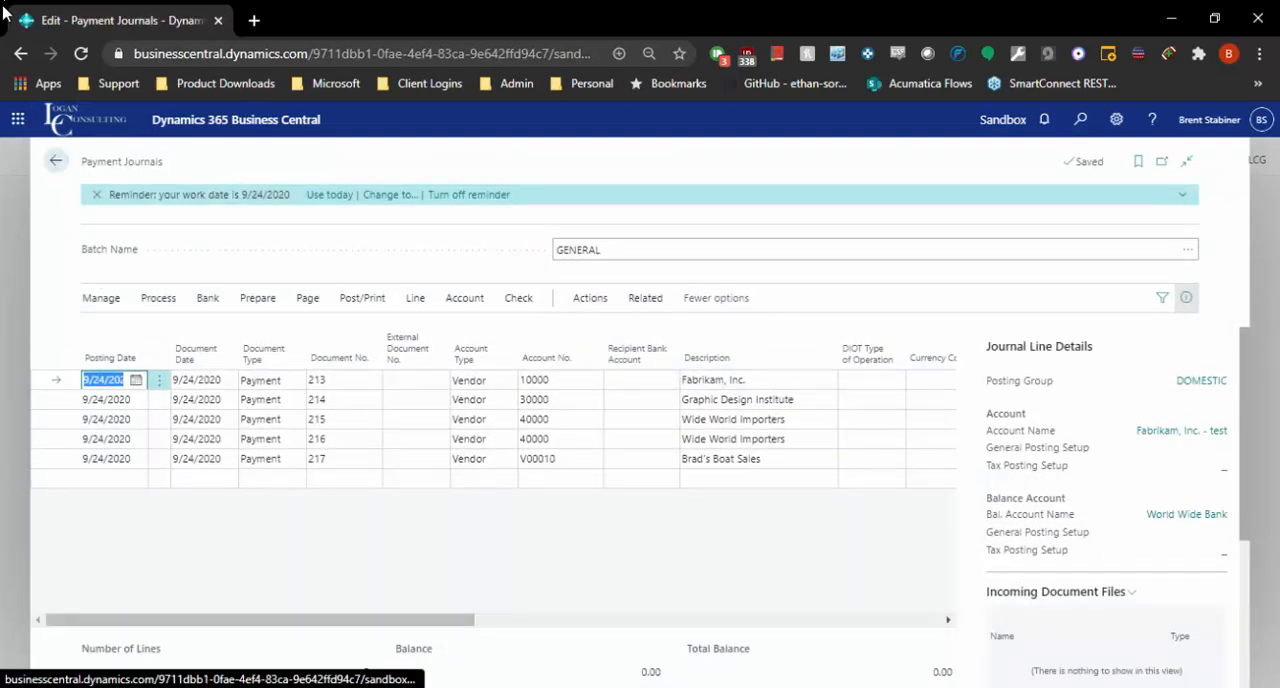
Step: Try to delete all the payment lines in the GENERAL batch
{"action": "left_click", "coordinate": [63, 460]}
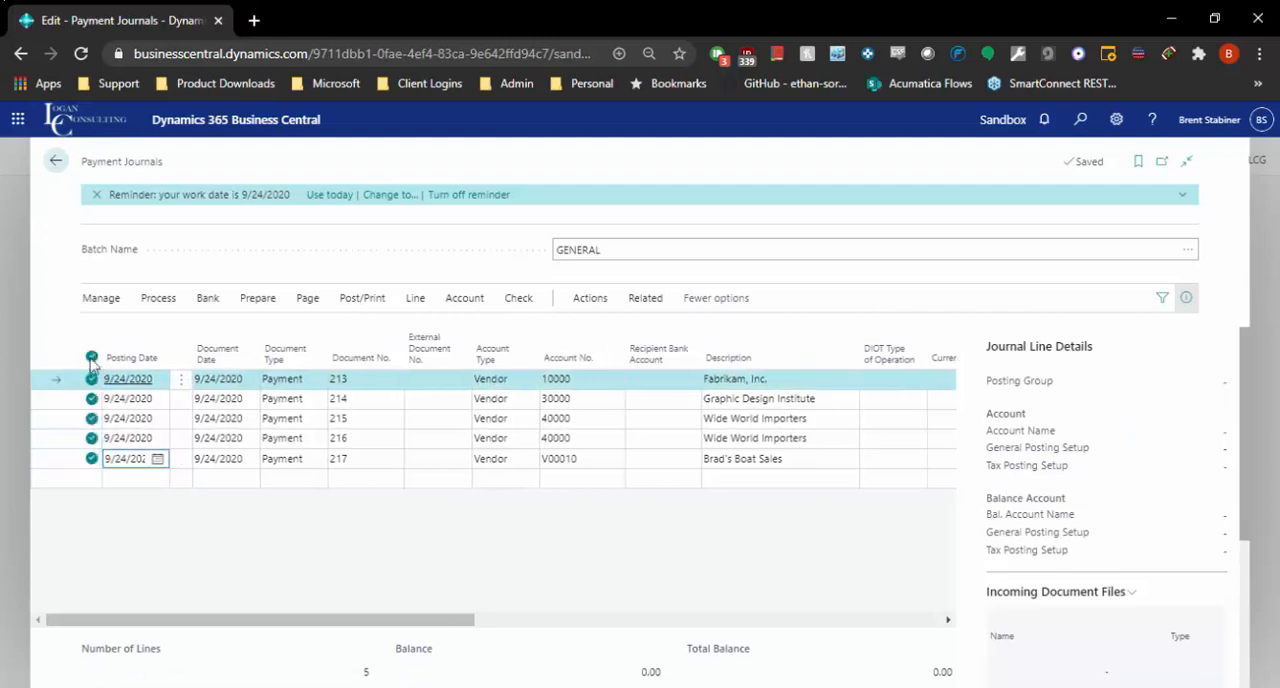
{"action": "left_click", "coordinate": [101, 298]}
{"action": "left_click", "coordinate": [112, 330]}
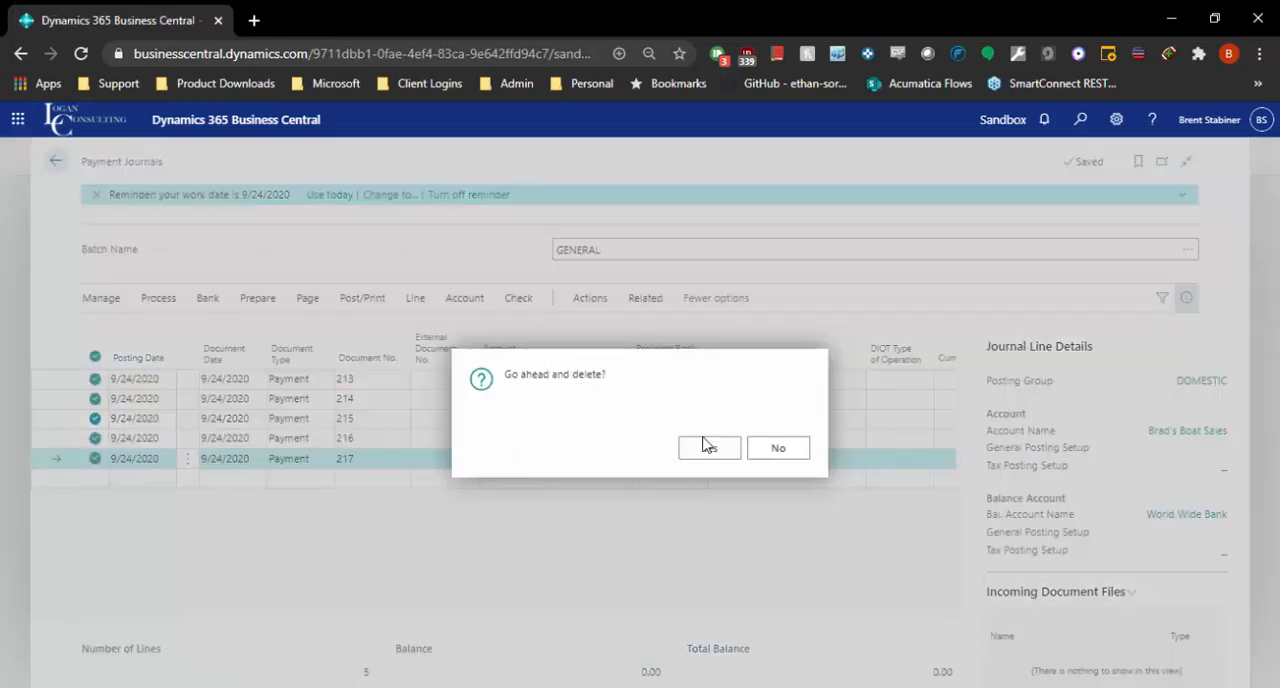
{"action": "key", "text": "Return"}
{"action": "left_click", "coordinate": [773, 449]}
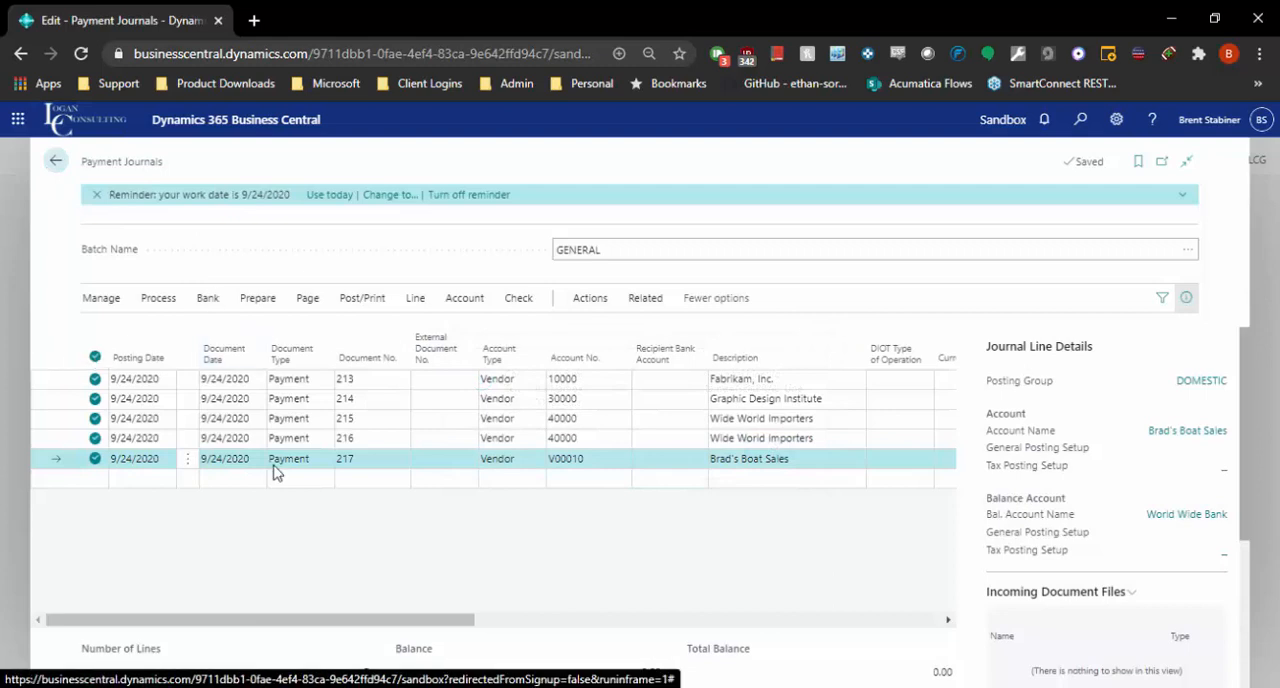
Step: Review the payment lines' balancing accounts and applied invoices, and post the GENERAL payment journal
{"action": "left_click", "coordinate": [686, 622]}
{"action": "left_click_drag", "start_coordinate": [686, 622], "coordinate": [799, 632]}
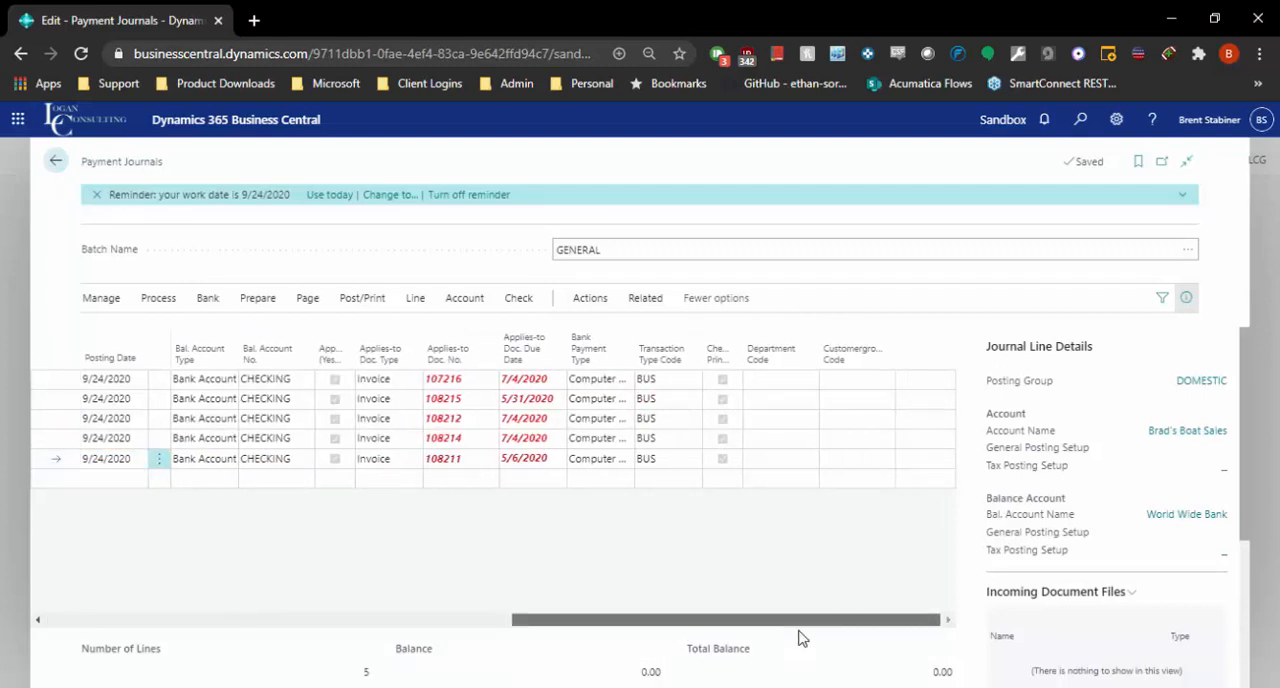
{"action": "left_click", "coordinate": [356, 302]}
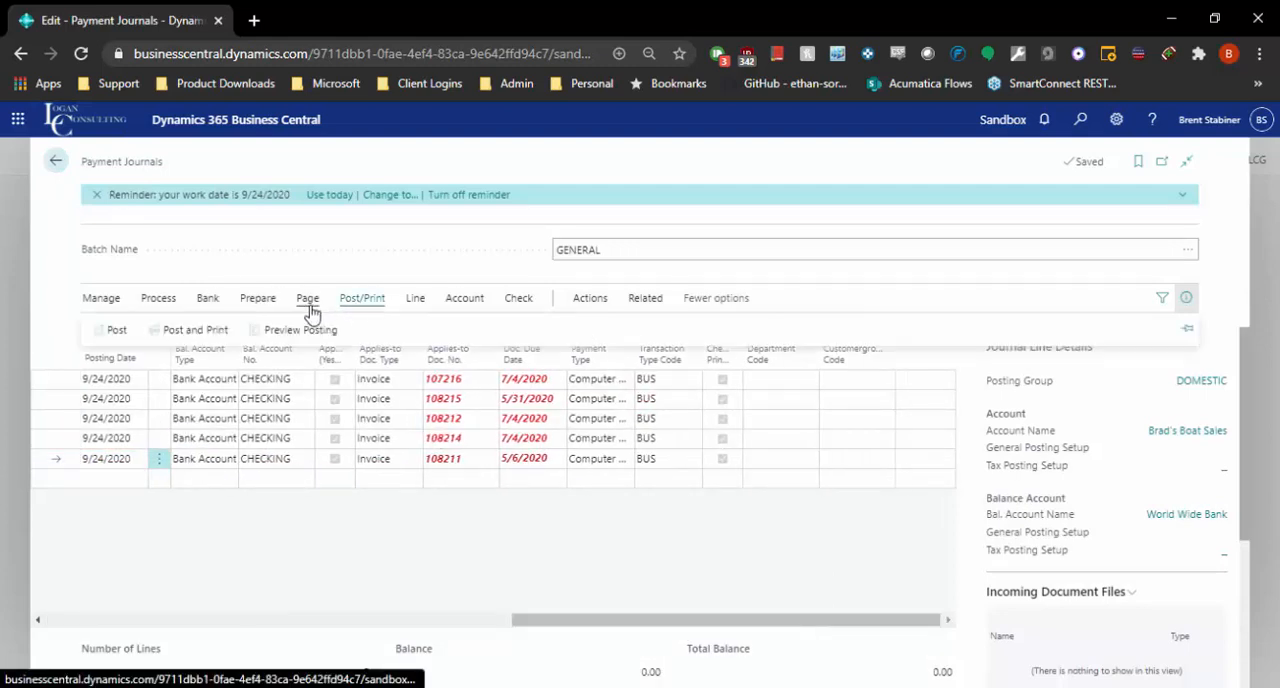
{"action": "left_click", "coordinate": [112, 329]}
{"action": "left_click", "coordinate": [712, 449]}
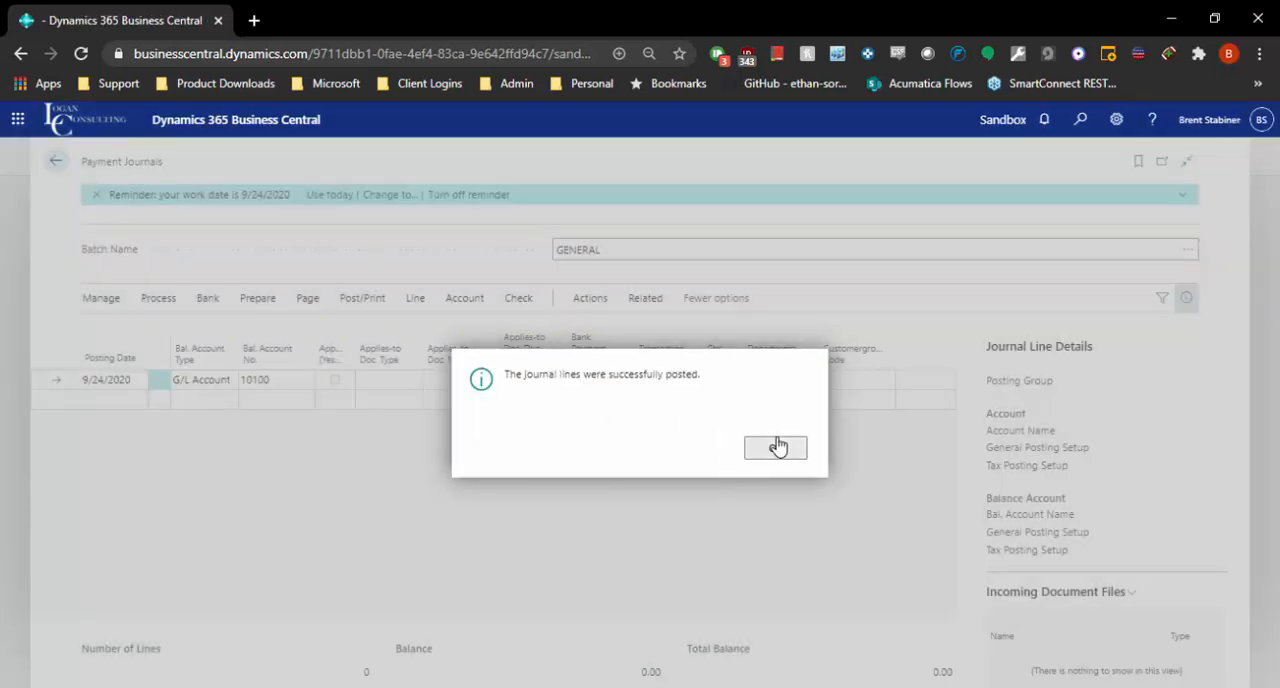
Step: Acknowledge the posting of the GENERAL payment journal
{"action": "left_click", "coordinate": [771, 446]}
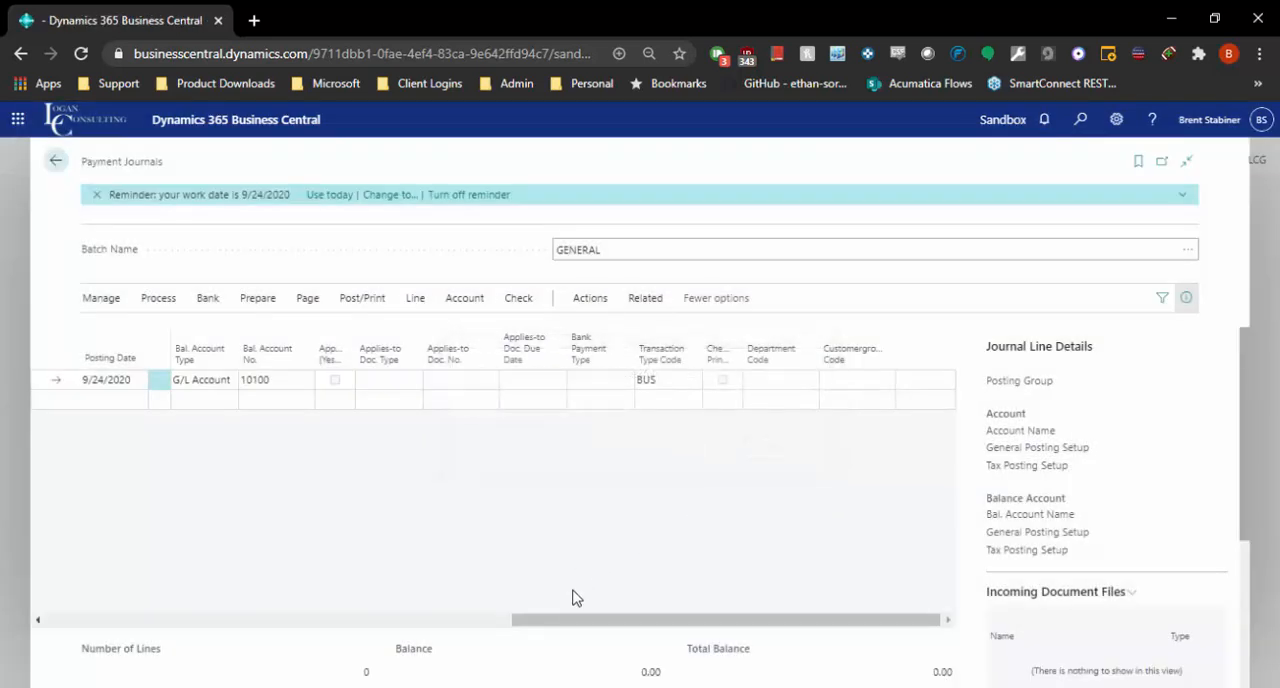
Step: Check the document type options on the new payment line and set its vendor to Fabrikam, Inc. - test, account 10000
{"action": "left_click_drag", "start_coordinate": [380, 620], "coordinate": [43, 606]}
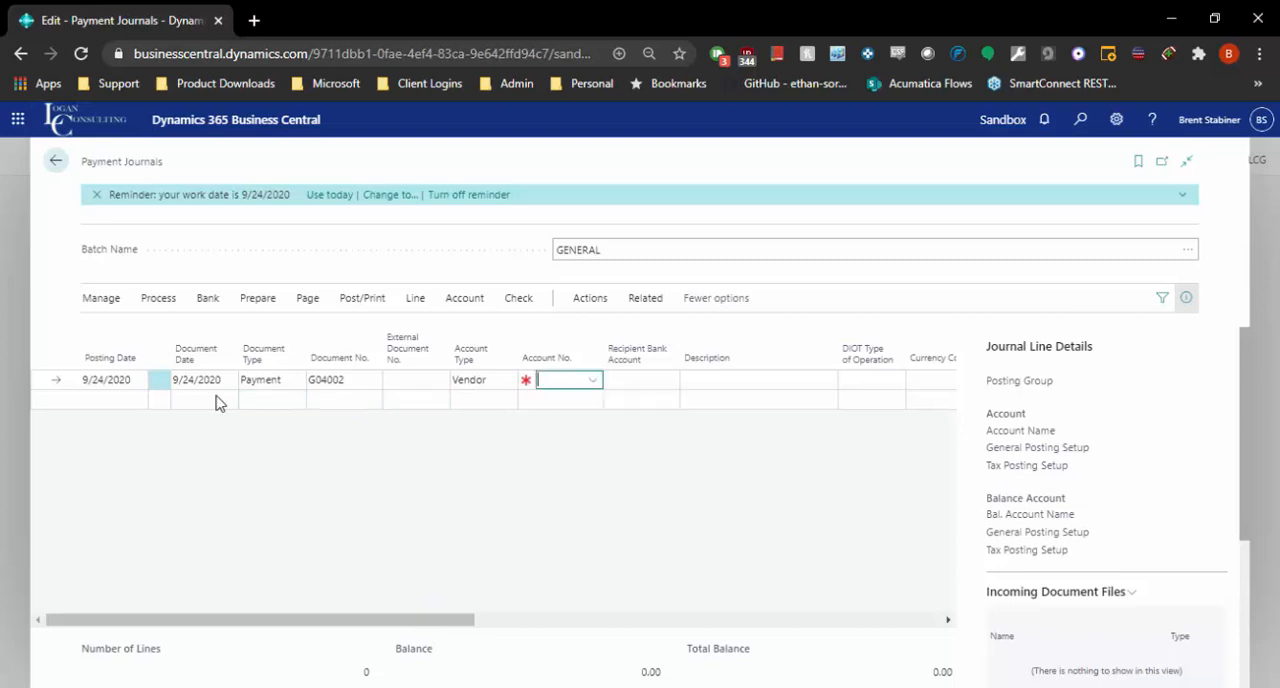
{"action": "left_click", "coordinate": [264, 380]}
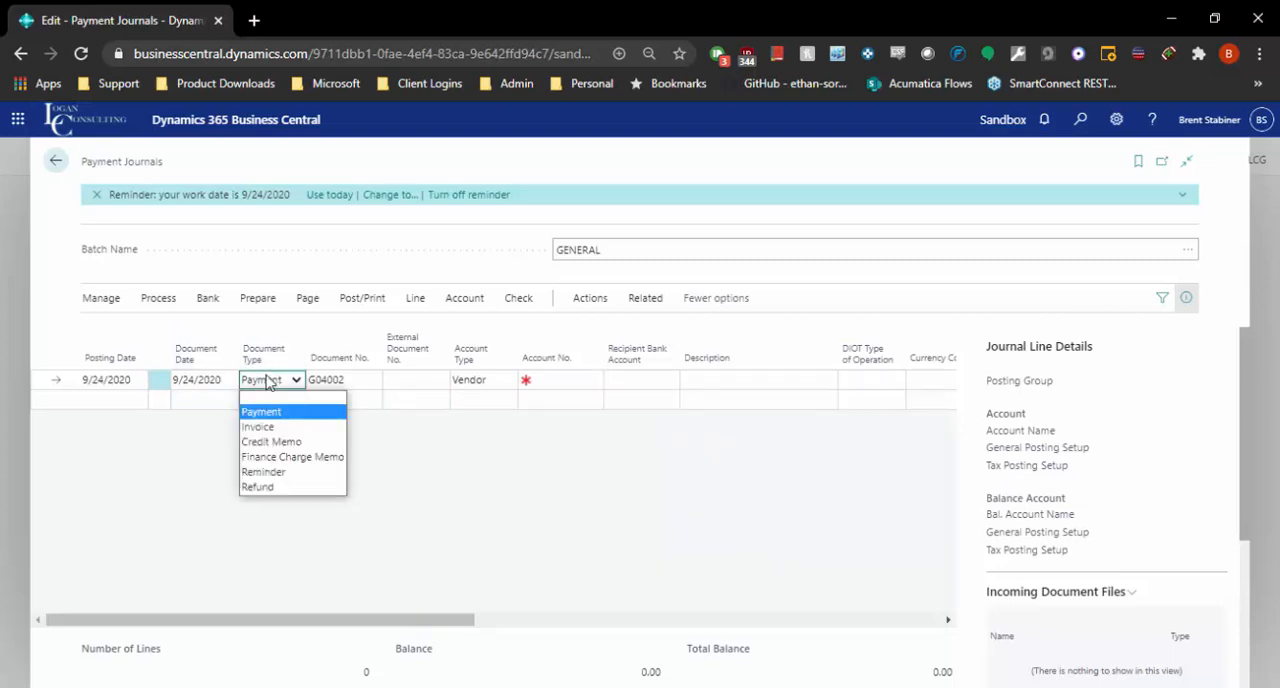
{"action": "left_click", "coordinate": [582, 379]}
{"action": "left_click", "coordinate": [569, 443]}
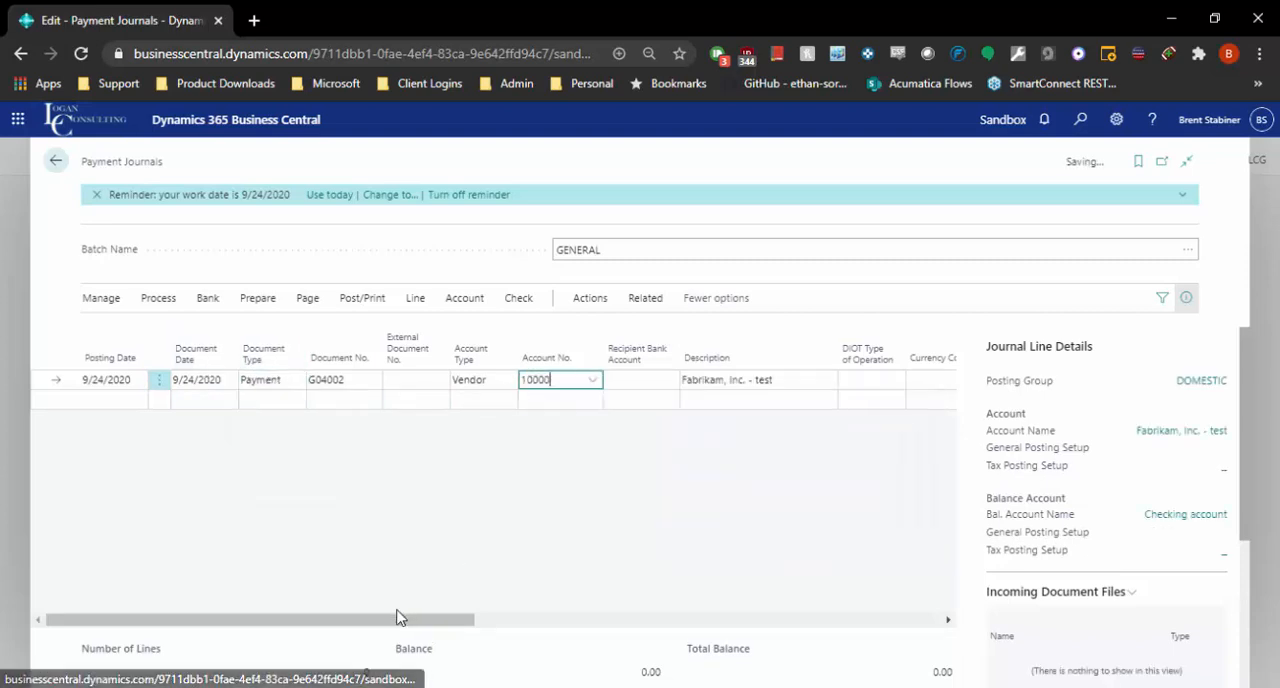
Step: Set the Fabrikam payment line's balancing account type to Bank Account and its balancing account to CHECKING
{"action": "left_click_drag", "start_coordinate": [397, 617], "coordinate": [651, 616]}
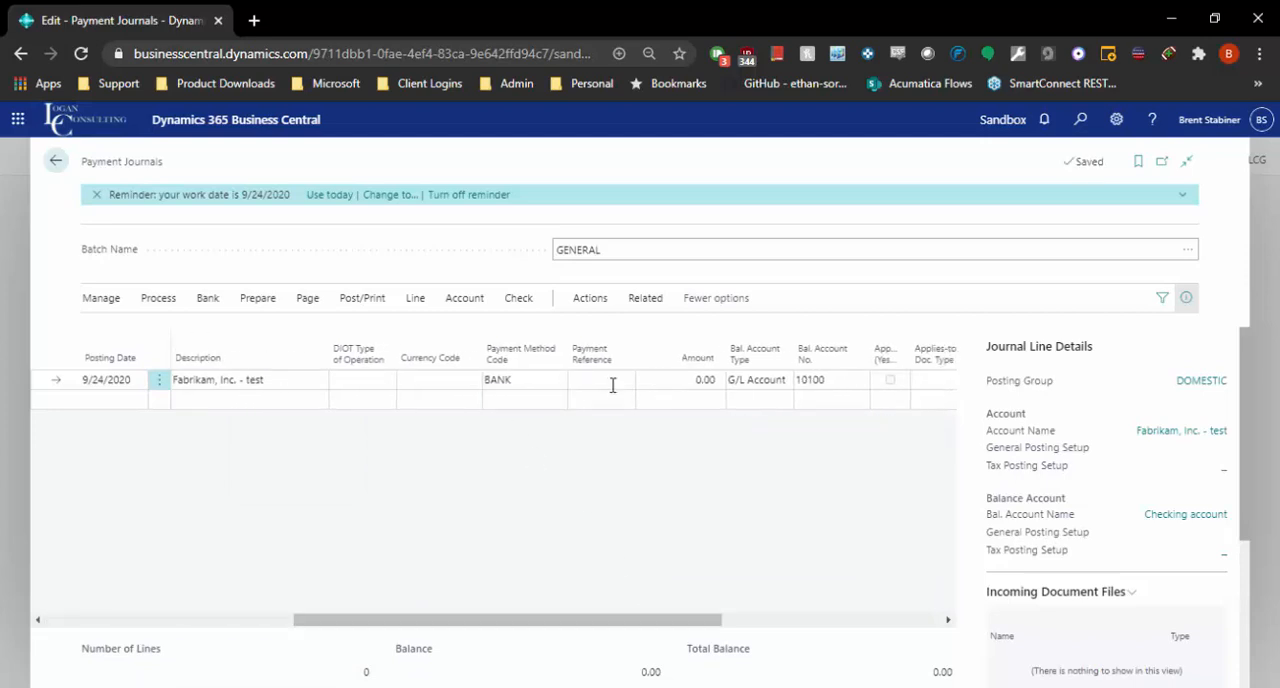
{"action": "left_click", "coordinate": [766, 387]}
{"action": "left_click", "coordinate": [760, 443]}
{"action": "left_click", "coordinate": [830, 379]}
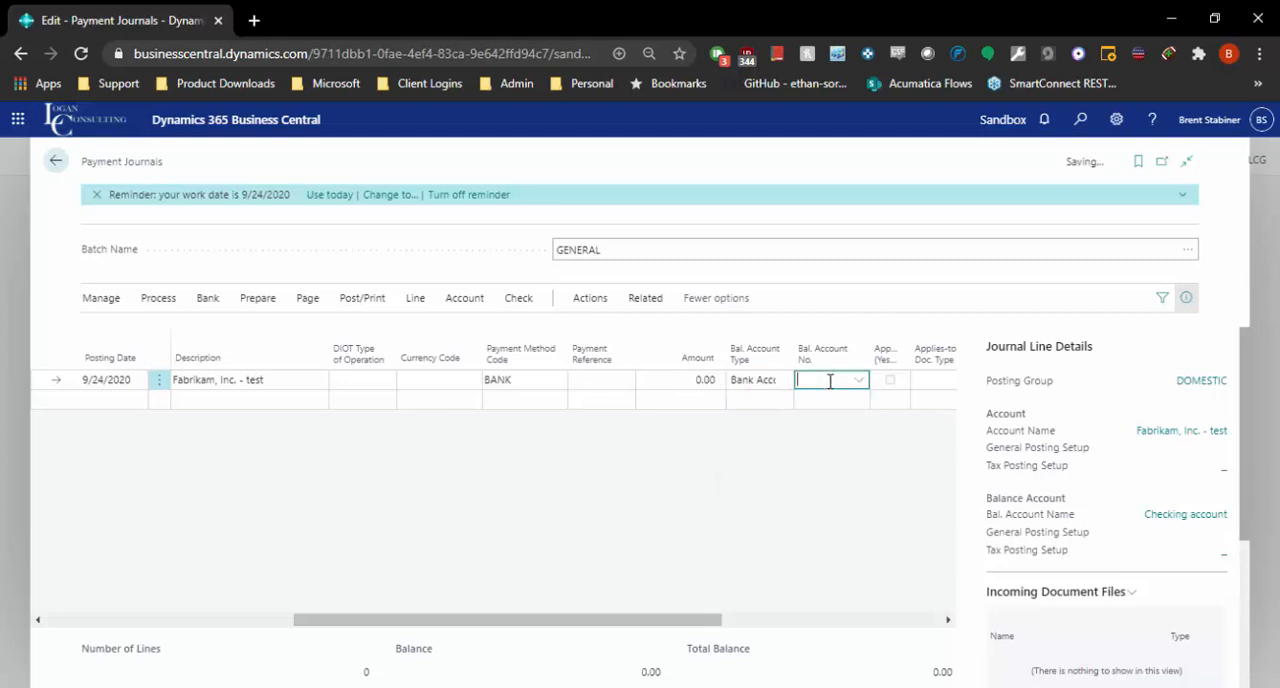
{"action": "left_click", "coordinate": [846, 446]}
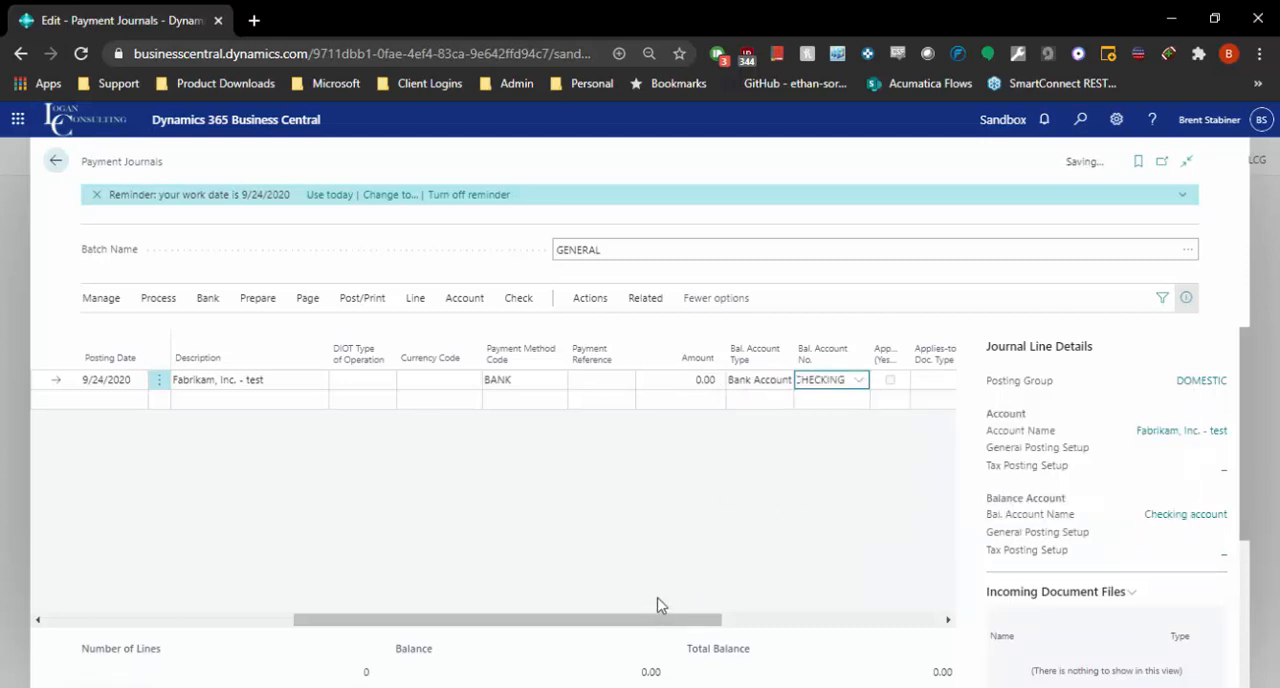
Step: Set the payment line's applies-to document type to Invoice and look up the vendor's open invoices for the applies-to document number
{"action": "left_click", "coordinate": [806, 635]}
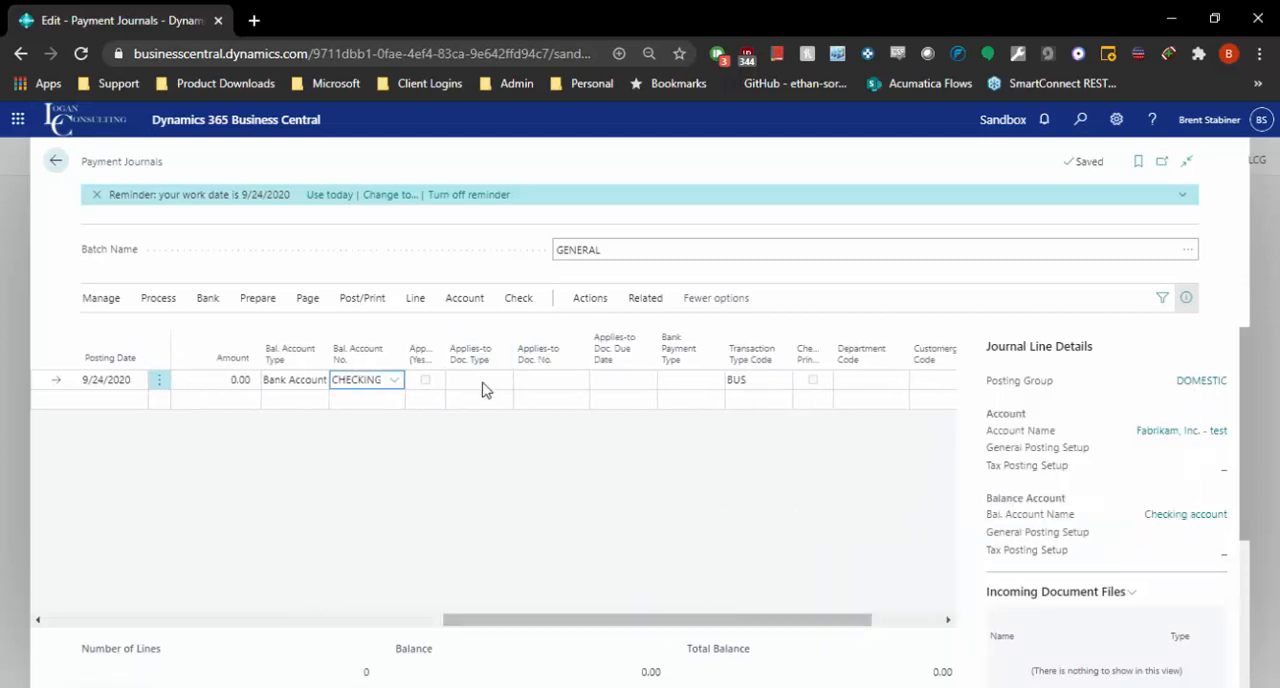
{"action": "left_click", "coordinate": [486, 385]}
{"action": "left_click", "coordinate": [466, 427]}
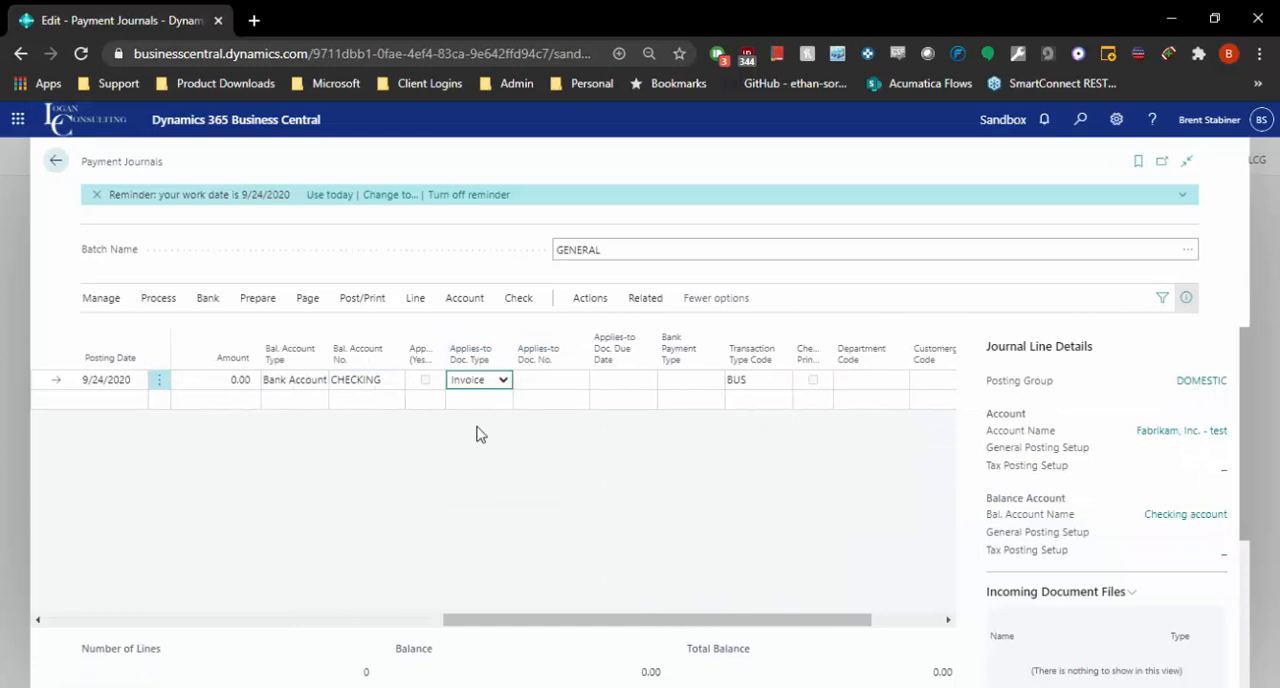
{"action": "left_click", "coordinate": [545, 380]}
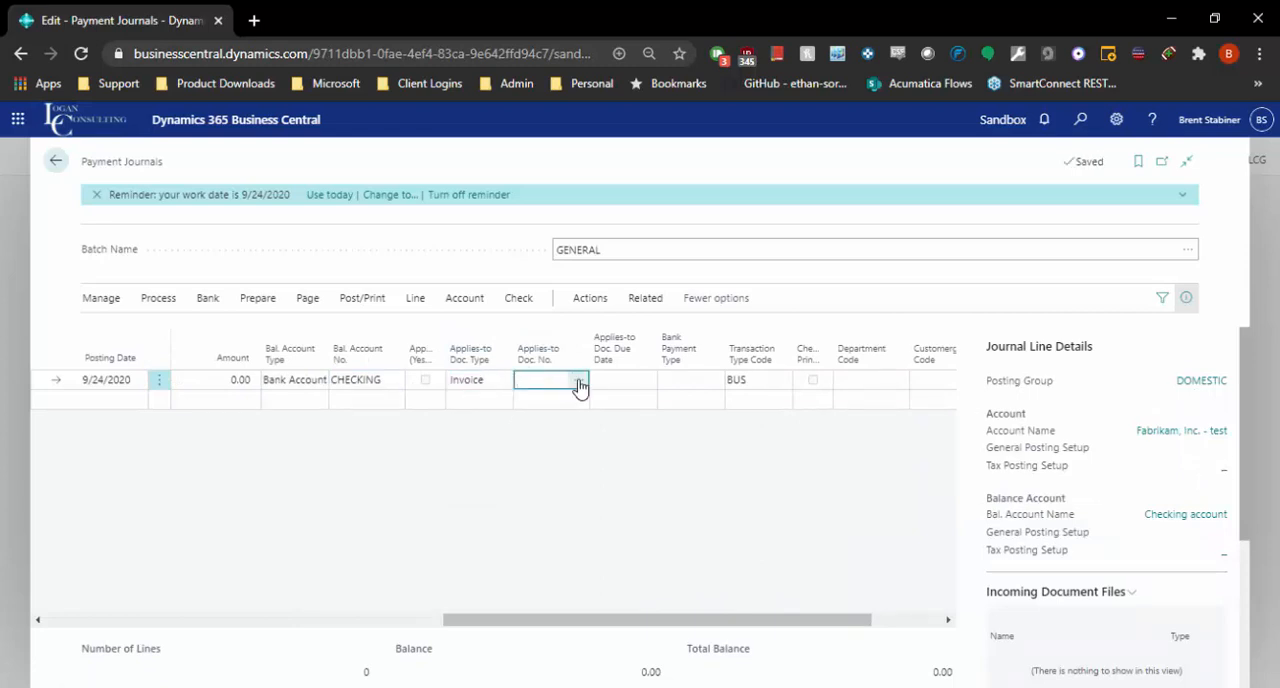
{"action": "left_click", "coordinate": [579, 385]}
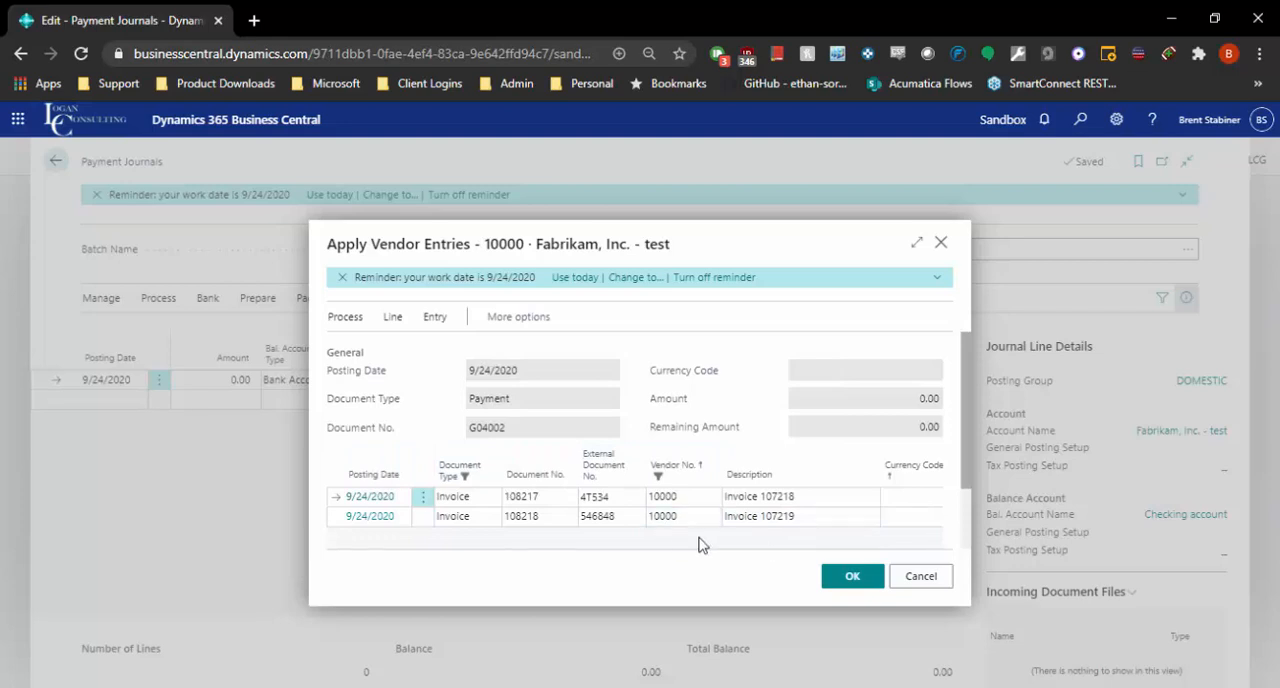
{"action": "left_click", "coordinate": [852, 576]}
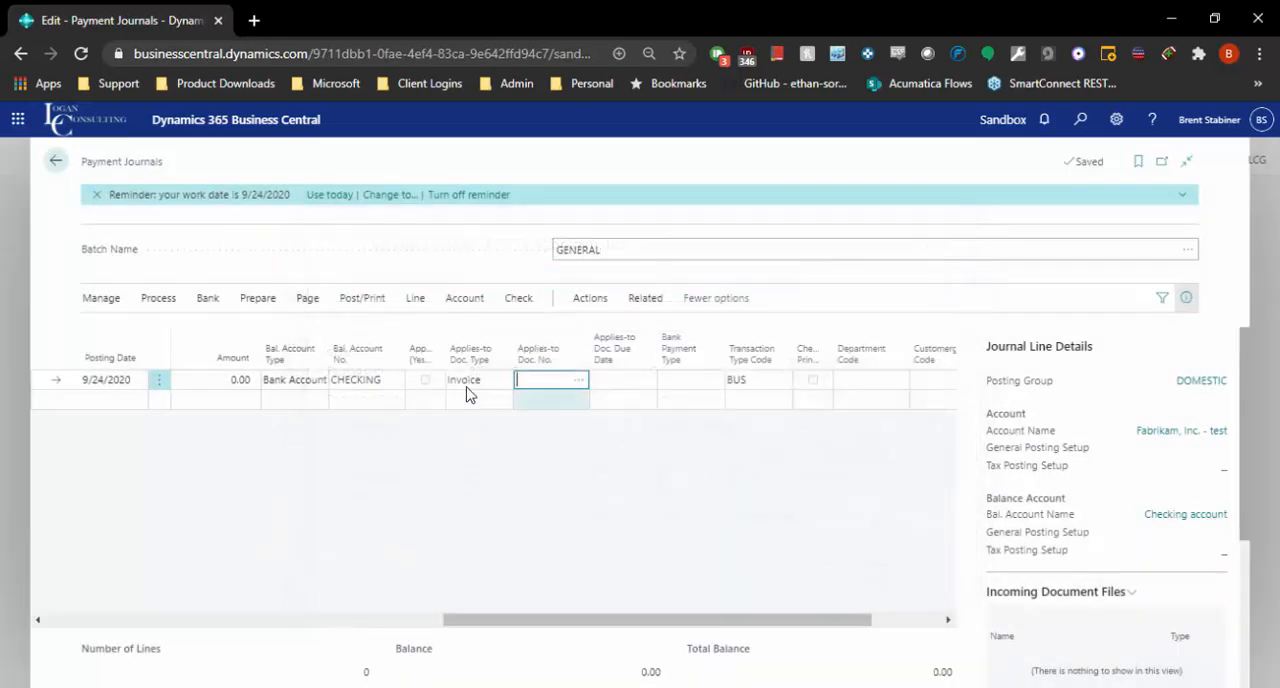
Step: Delete the manually entered Fabrikam payment line from the GENERAL batch
{"action": "left_click", "coordinate": [159, 380]}
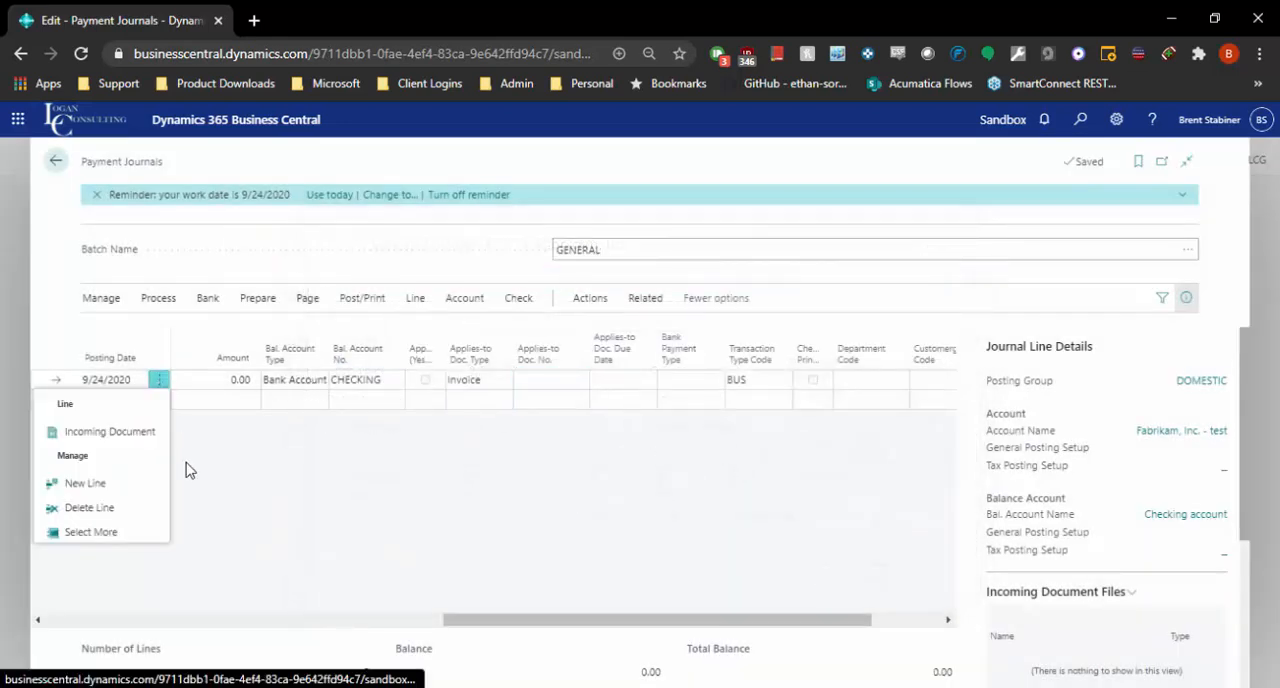
{"action": "left_click", "coordinate": [131, 508]}
{"action": "left_click", "coordinate": [705, 450]}
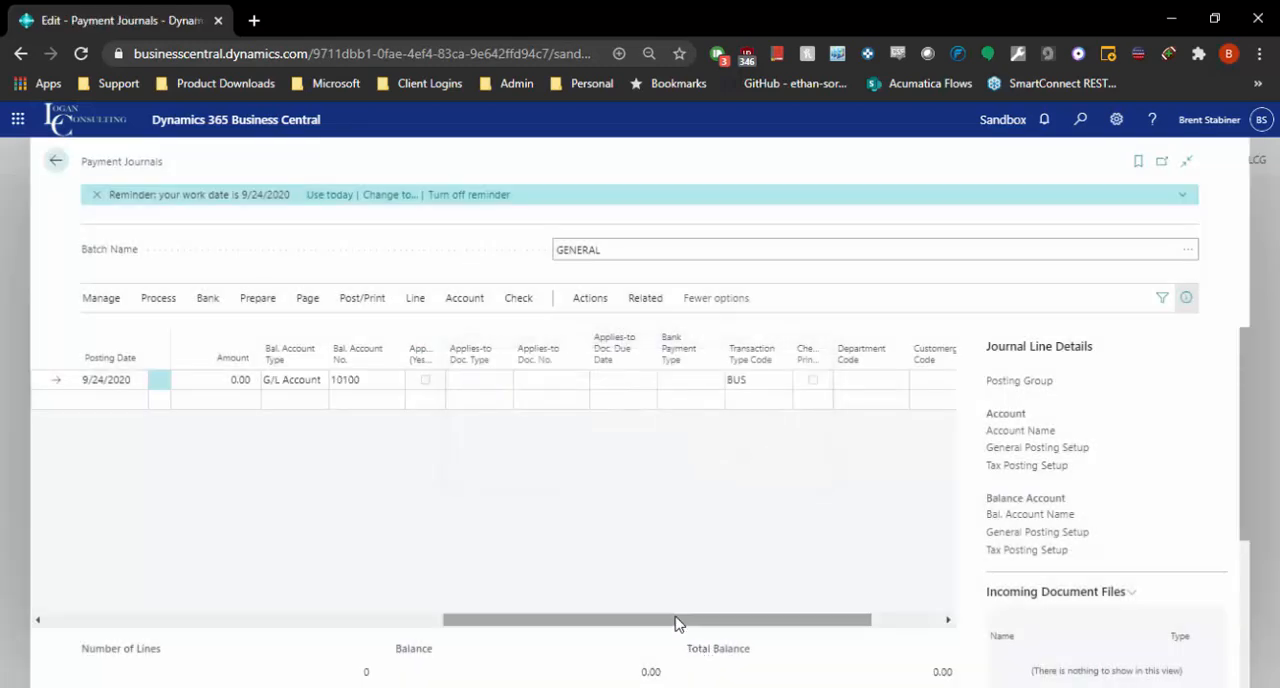
Step: Start Suggest Vendor Payments for the GENERAL batch and review its options, including the available bank payment types
{"action": "left_click_drag", "start_coordinate": [677, 621], "coordinate": [320, 640]}
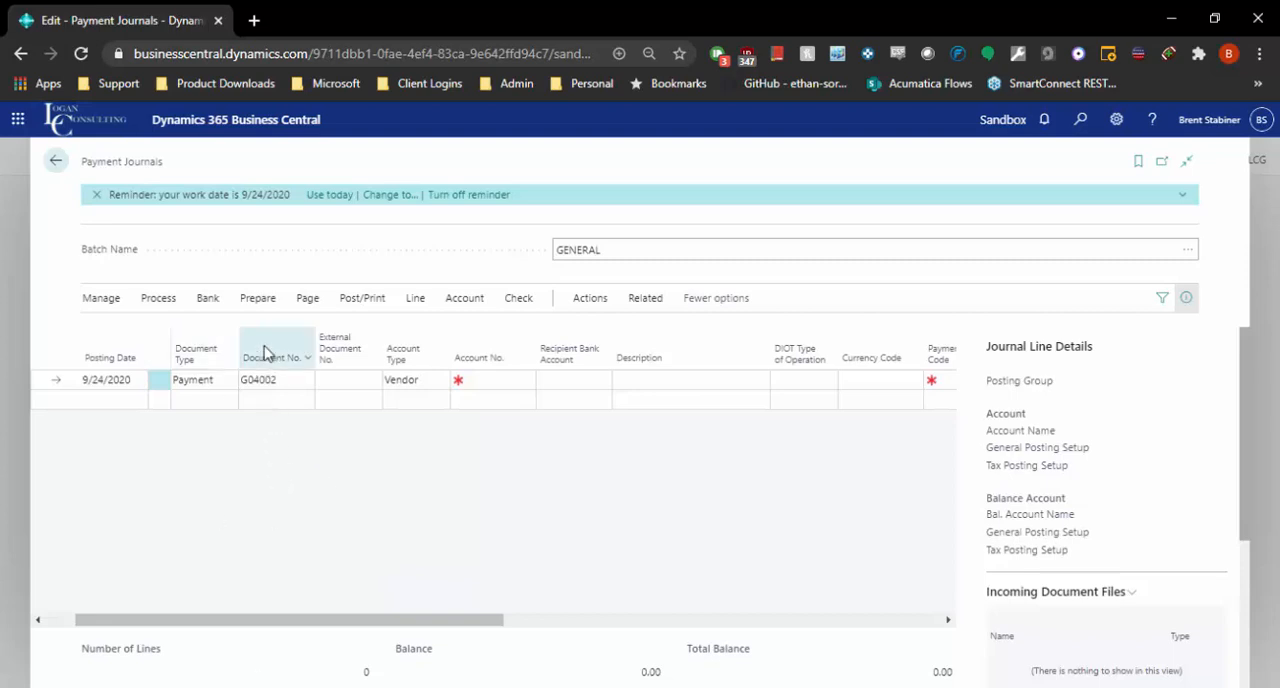
{"action": "left_click", "coordinate": [255, 300]}
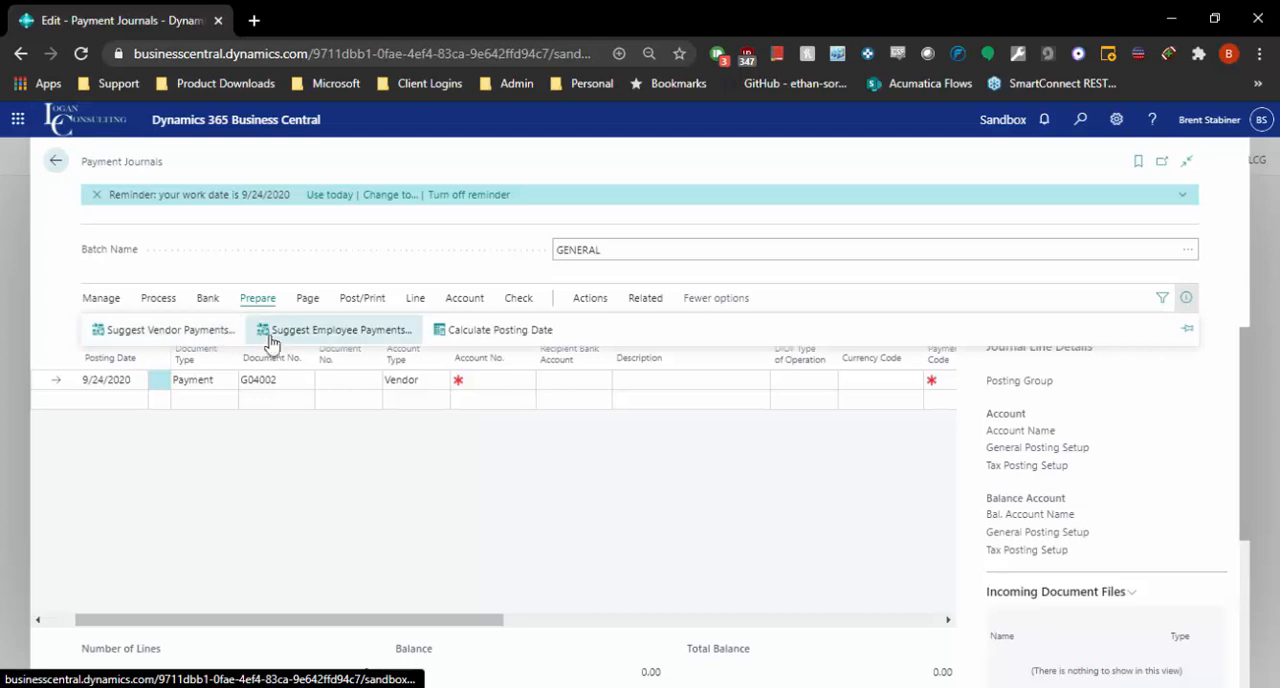
{"action": "left_click", "coordinate": [229, 334]}
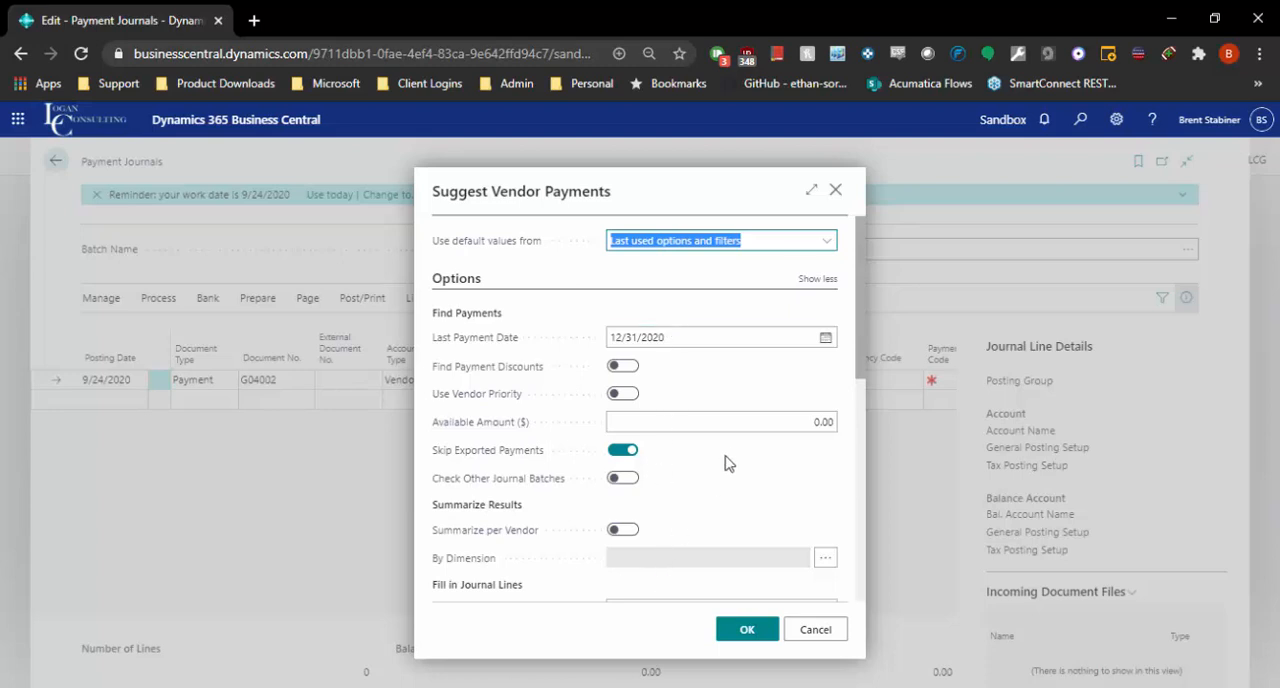
{"action": "scroll", "coordinate": [728, 397], "scroll_direction": "down", "scroll_amount": 6}
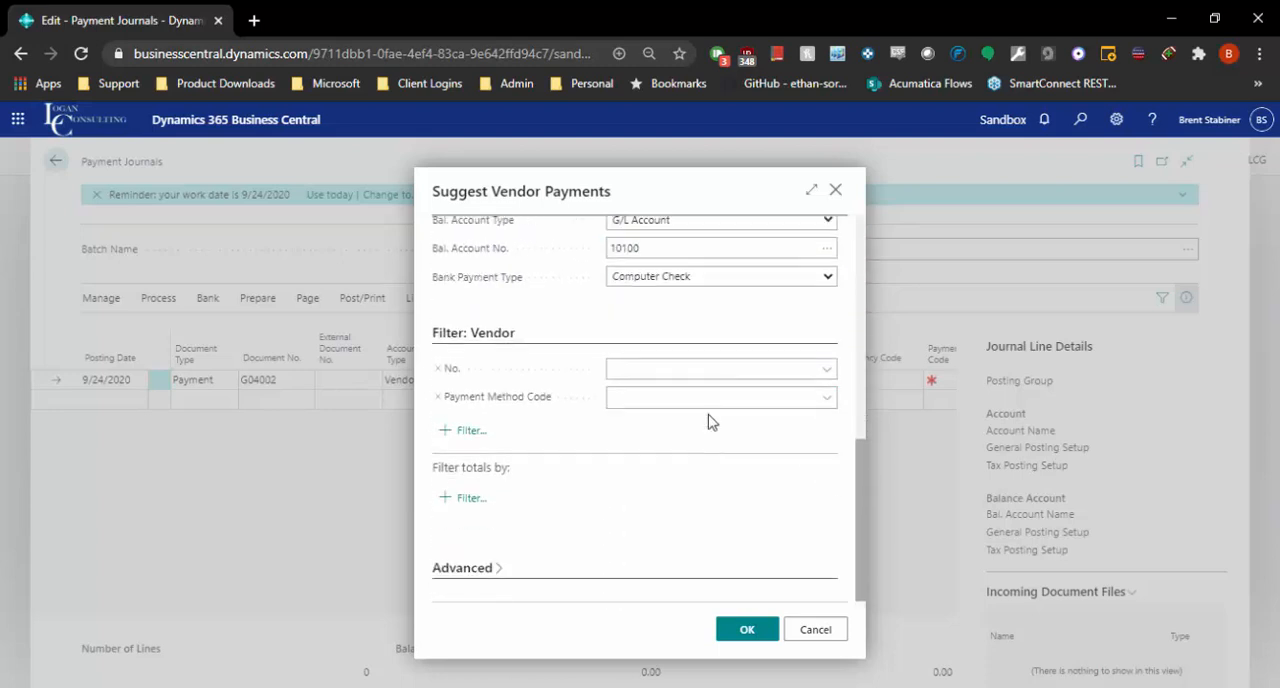
{"action": "scroll", "coordinate": [709, 340], "scroll_direction": "up", "scroll_amount": 1}
{"action": "left_click", "coordinate": [651, 371]}
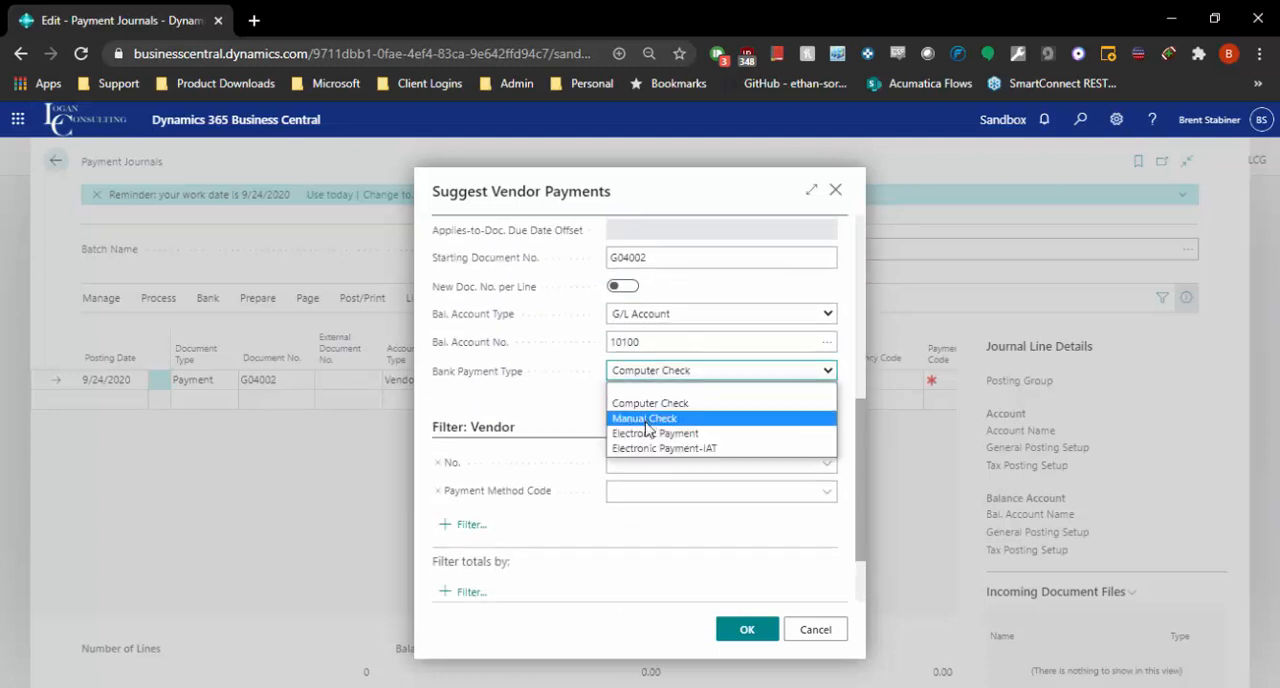
{"action": "left_click", "coordinate": [576, 404]}
{"action": "scroll", "coordinate": [598, 445], "scroll_direction": "up", "scroll_amount": 5}
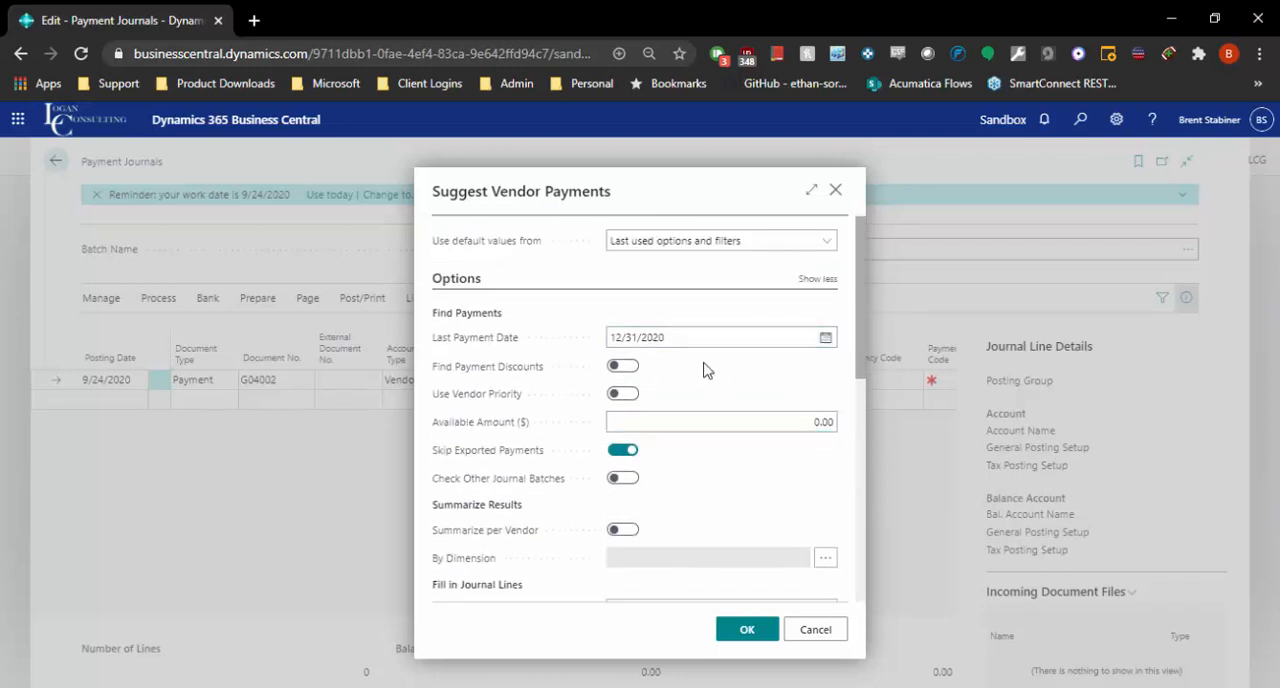
Step: Examine the last payment date, available amount and vendor priority options for finding payments
{"action": "mouse_move", "coordinate": [676, 336]}
{"action": "left_mouse_down"}
{"action": "mouse_move", "coordinate": [582, 340]}
{"action": "mouse_move", "coordinate": [711, 326]}
{"action": "mouse_move", "coordinate": [698, 338]}
{"action": "left_mouse_up"}
{"action": "double_click", "coordinate": [698, 338]}
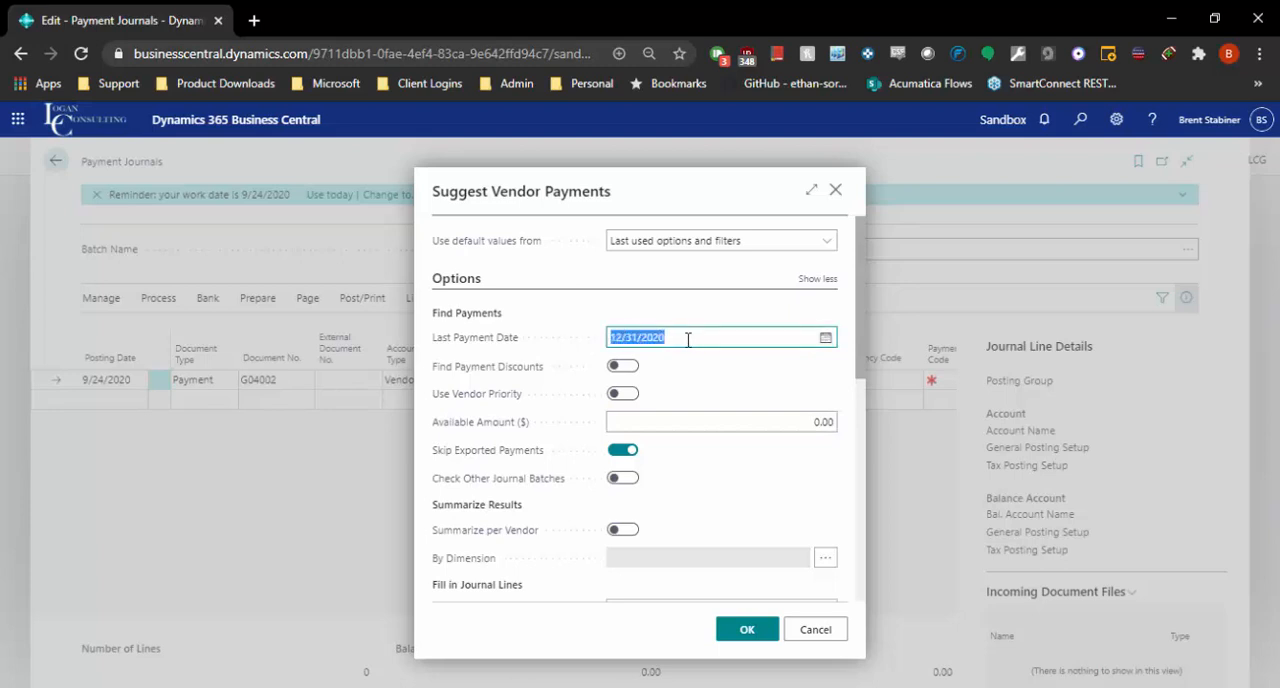
{"action": "left_click", "coordinate": [688, 339]}
{"action": "left_click", "coordinate": [677, 423]}
{"action": "left_click_drag", "start_coordinate": [708, 413], "coordinate": [898, 421]}
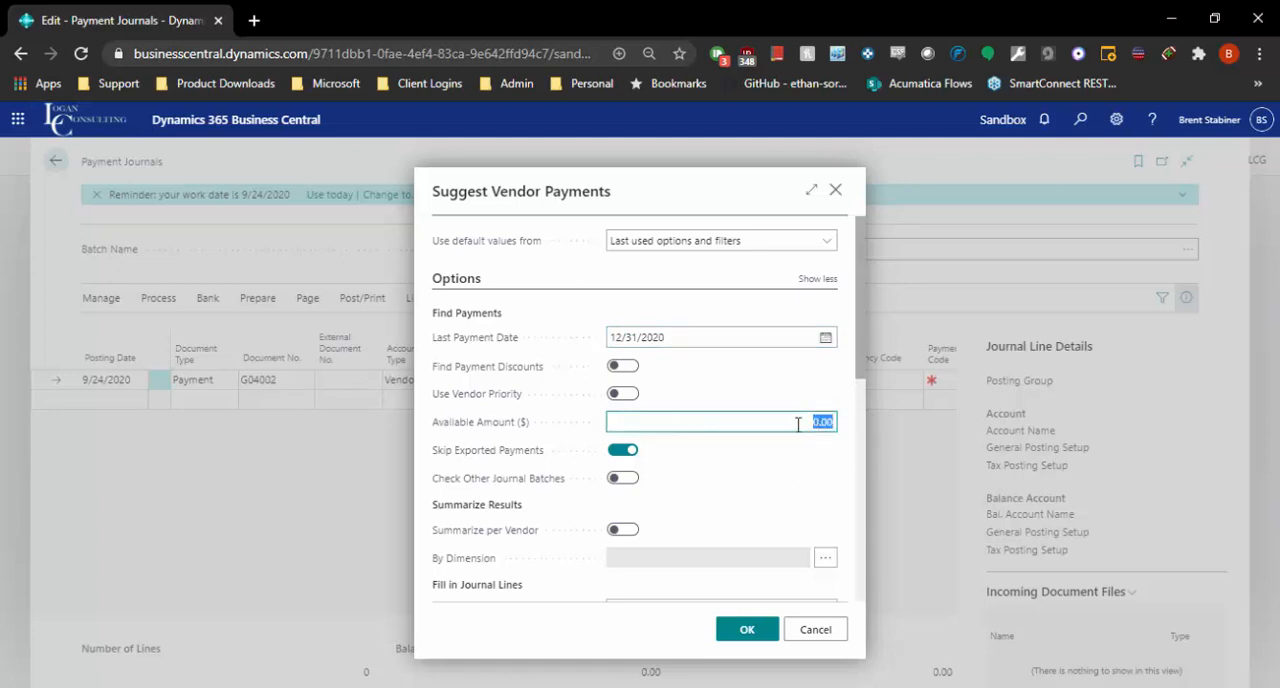
{"action": "left_click", "coordinate": [624, 396]}
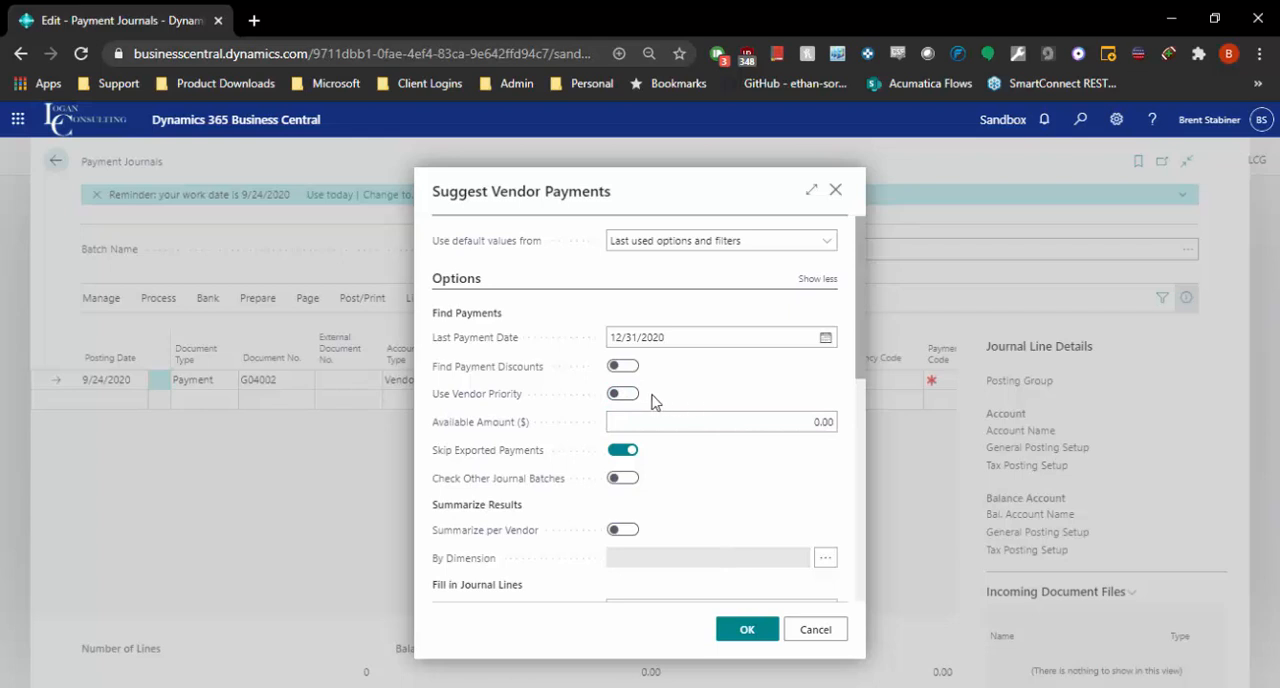
Step: Set the suggested payments' balancing account to the CHECKING bank account, keeping Computer Check as the bank payment type
{"action": "scroll", "coordinate": [672, 507], "scroll_direction": "down", "scroll_amount": 3}
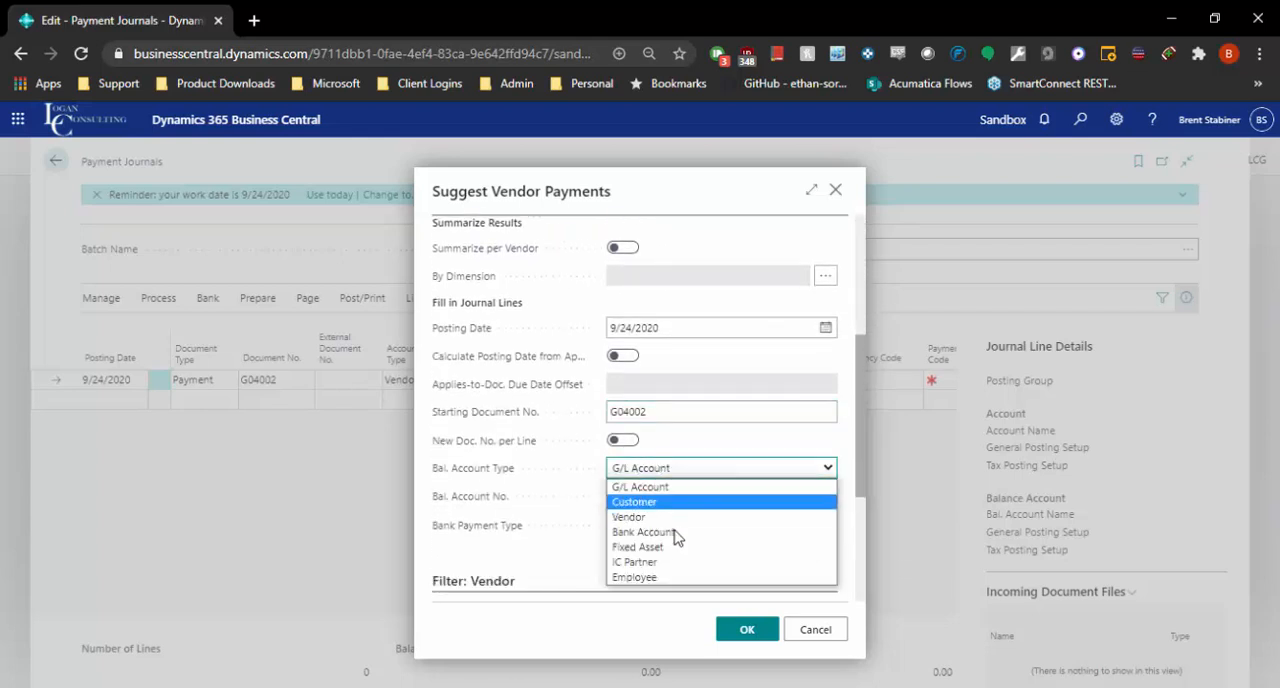
{"action": "left_click", "coordinate": [645, 532]}
{"action": "left_click", "coordinate": [636, 497]}
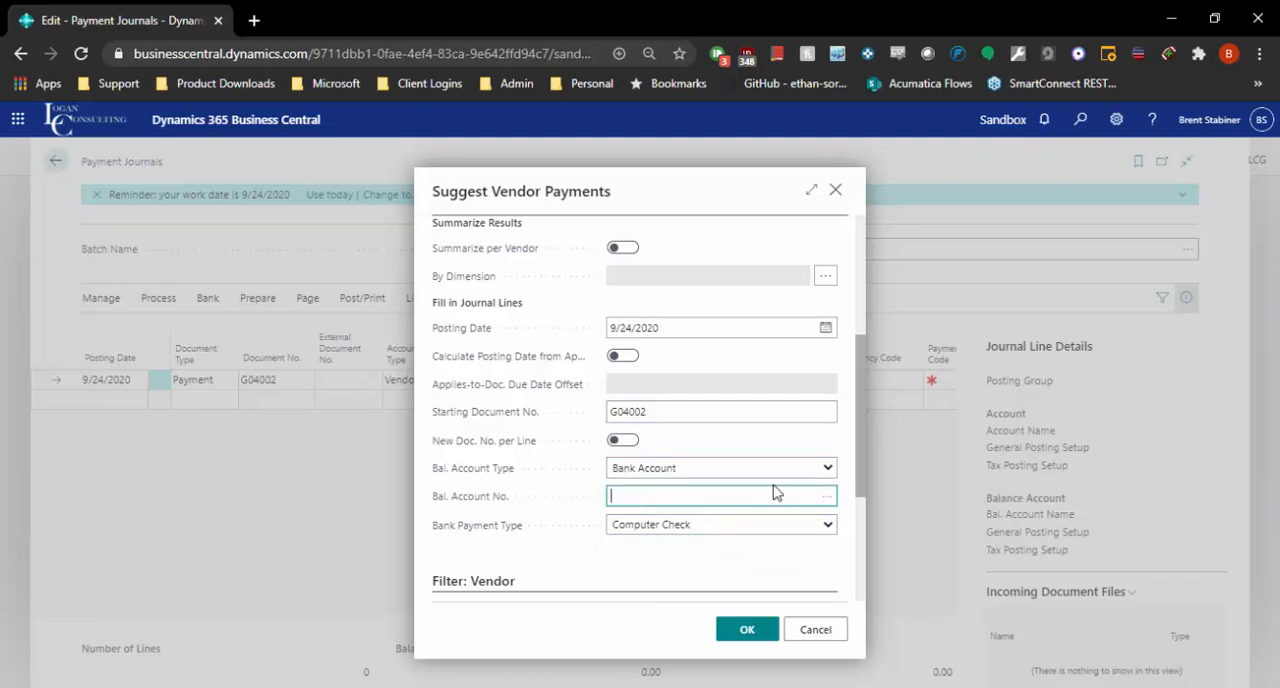
{"action": "left_click", "coordinate": [826, 496]}
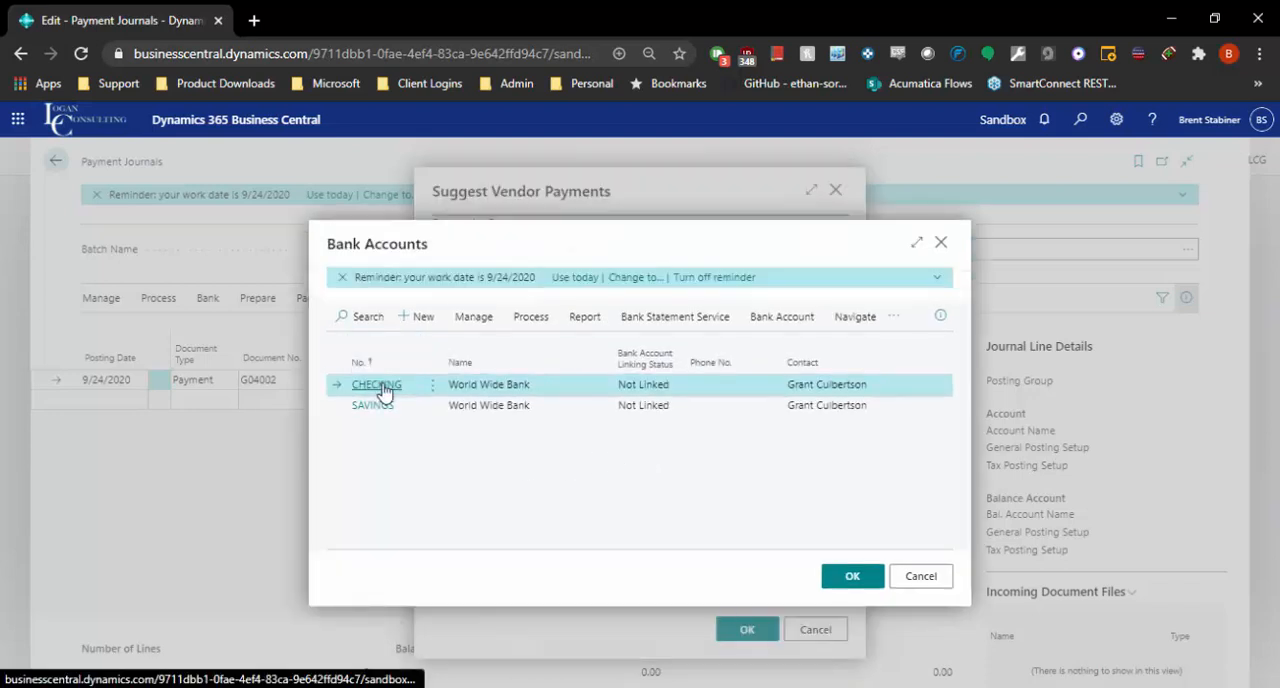
{"action": "left_click", "coordinate": [378, 385]}
{"action": "left_click", "coordinate": [710, 528]}
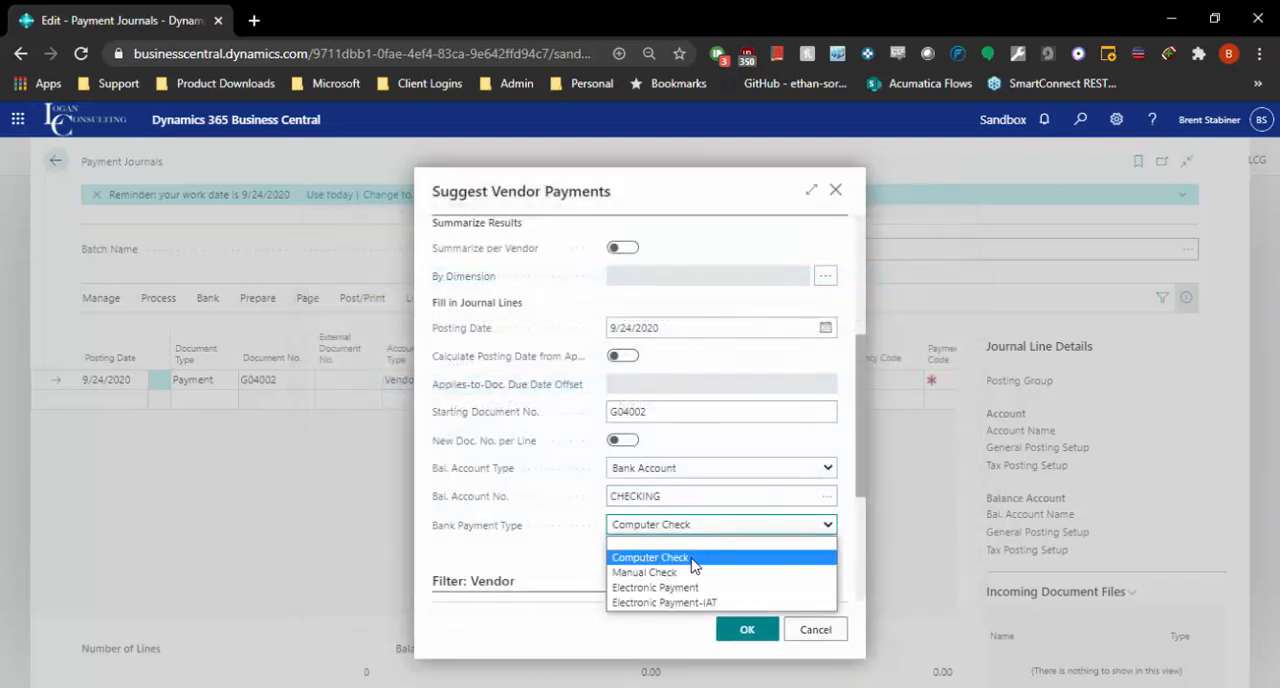
{"action": "left_click", "coordinate": [560, 554]}
Step: Look over the payment method codes available for filtering the vendors
{"action": "scroll", "coordinate": [603, 535], "scroll_direction": "down", "scroll_amount": 3}
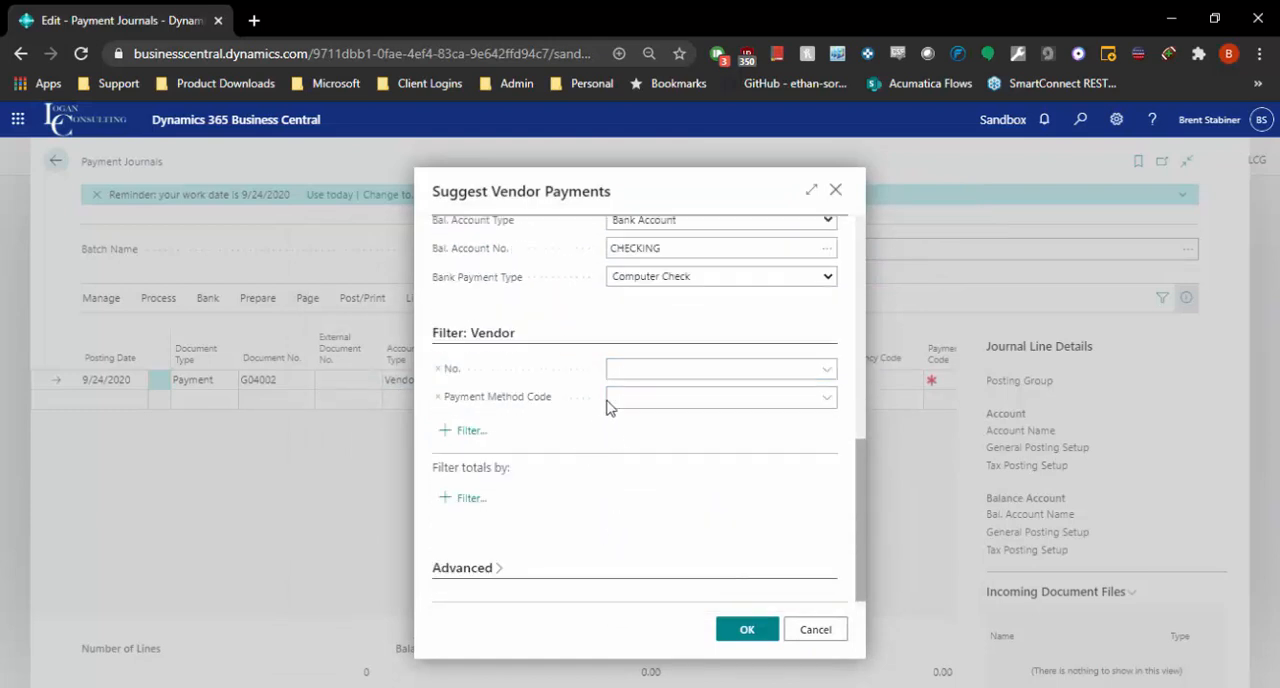
{"action": "left_click", "coordinate": [517, 398]}
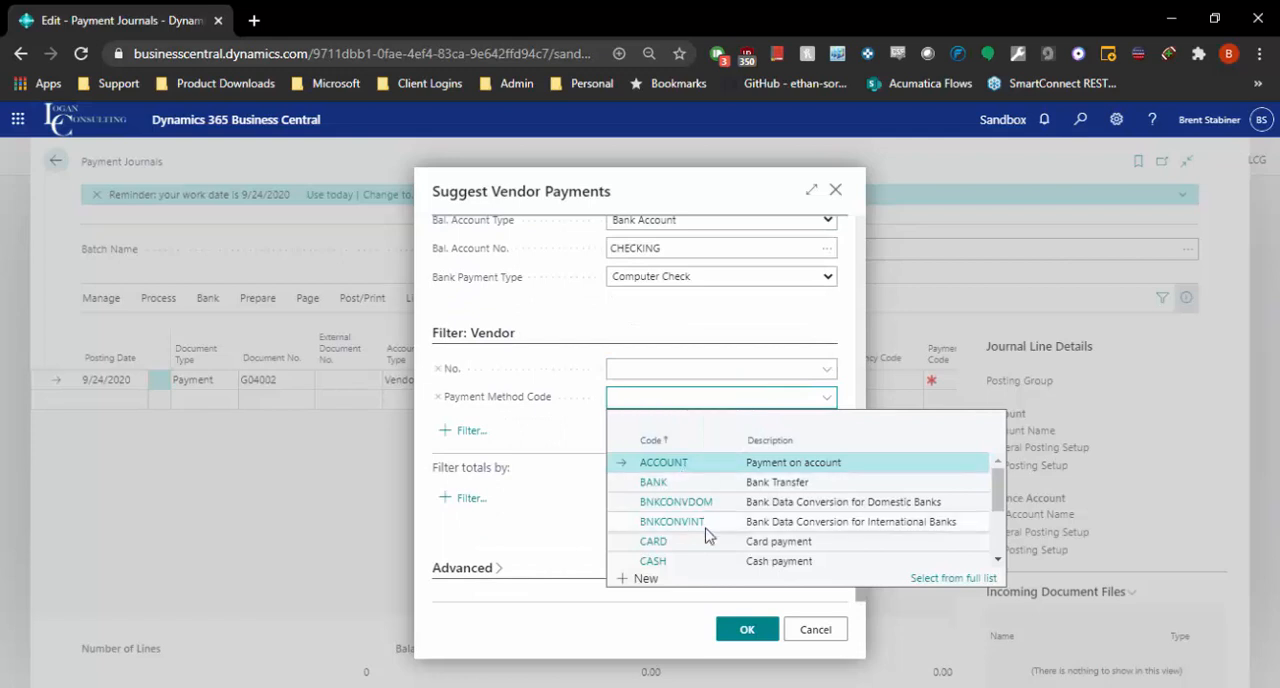
{"action": "scroll", "coordinate": [700, 522], "scroll_direction": "down", "scroll_amount": 2}
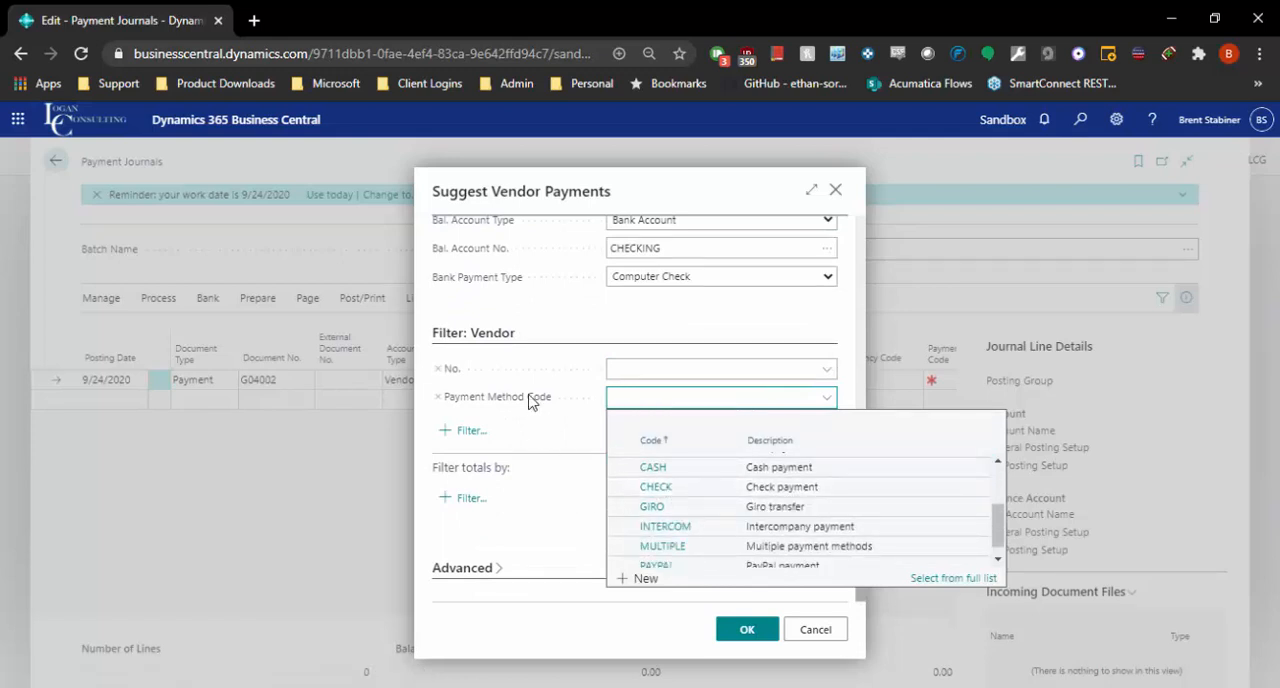
{"action": "key", "text": "Escape"}
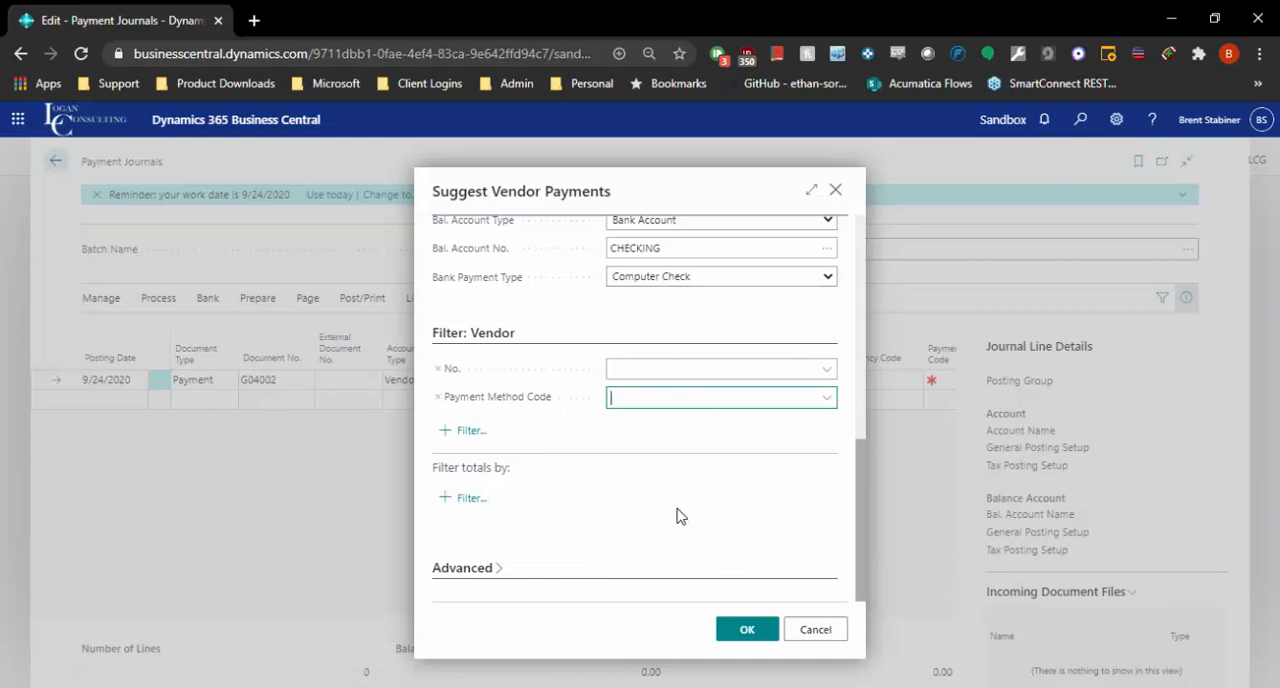
Step: Add a Balance Due field to the vendor filters of the payment suggestion
{"action": "left_click", "coordinate": [447, 428]}
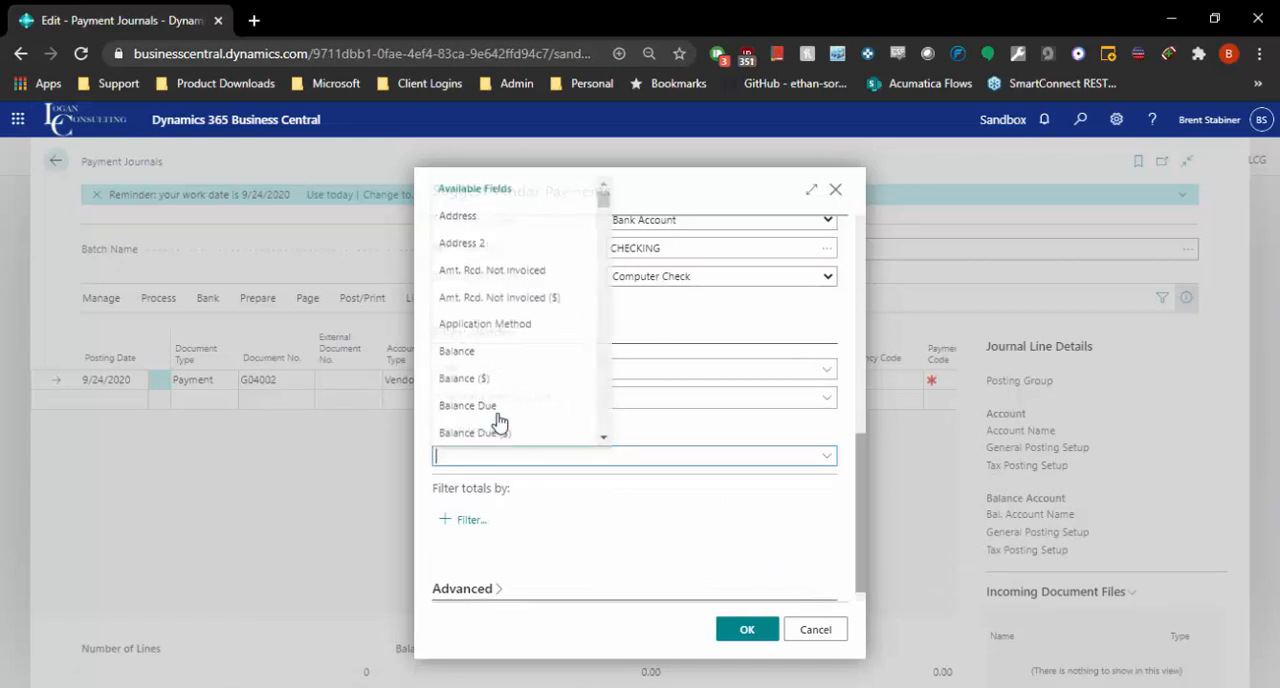
{"action": "scroll", "coordinate": [499, 421], "scroll_direction": "down", "scroll_amount": 12}
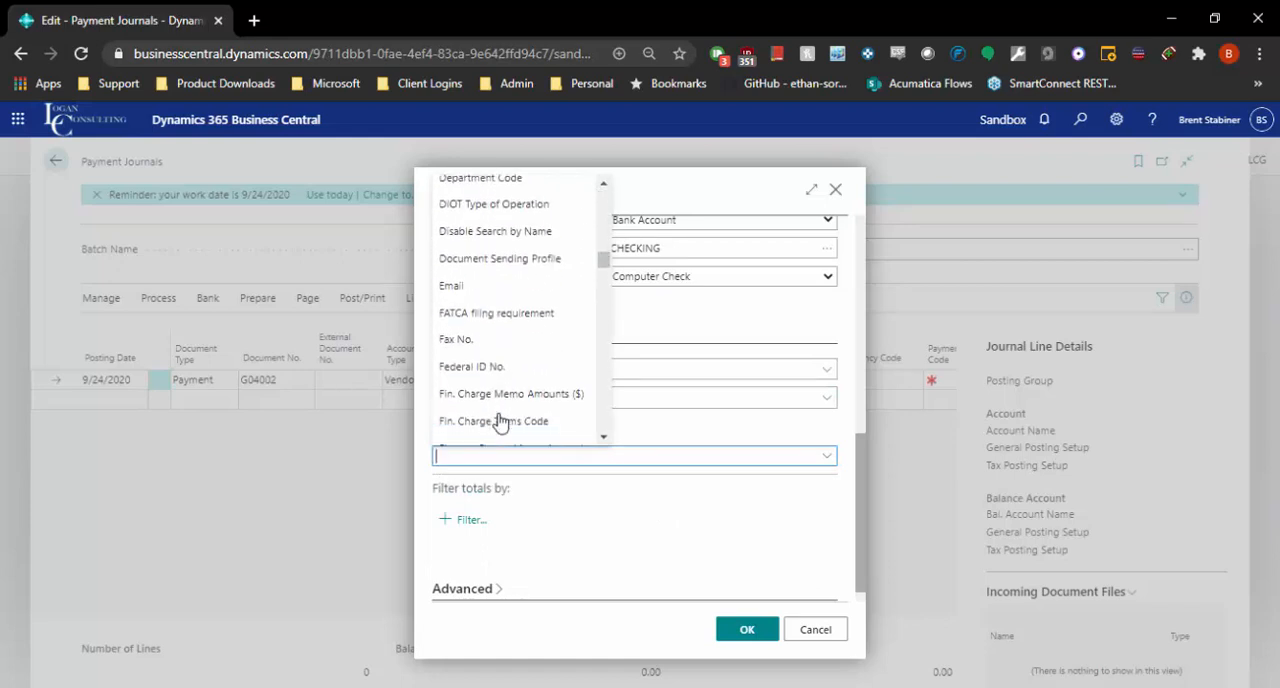
{"action": "scroll", "coordinate": [499, 418], "scroll_direction": "down", "scroll_amount": 5}
{"action": "left_click", "coordinate": [663, 423]}
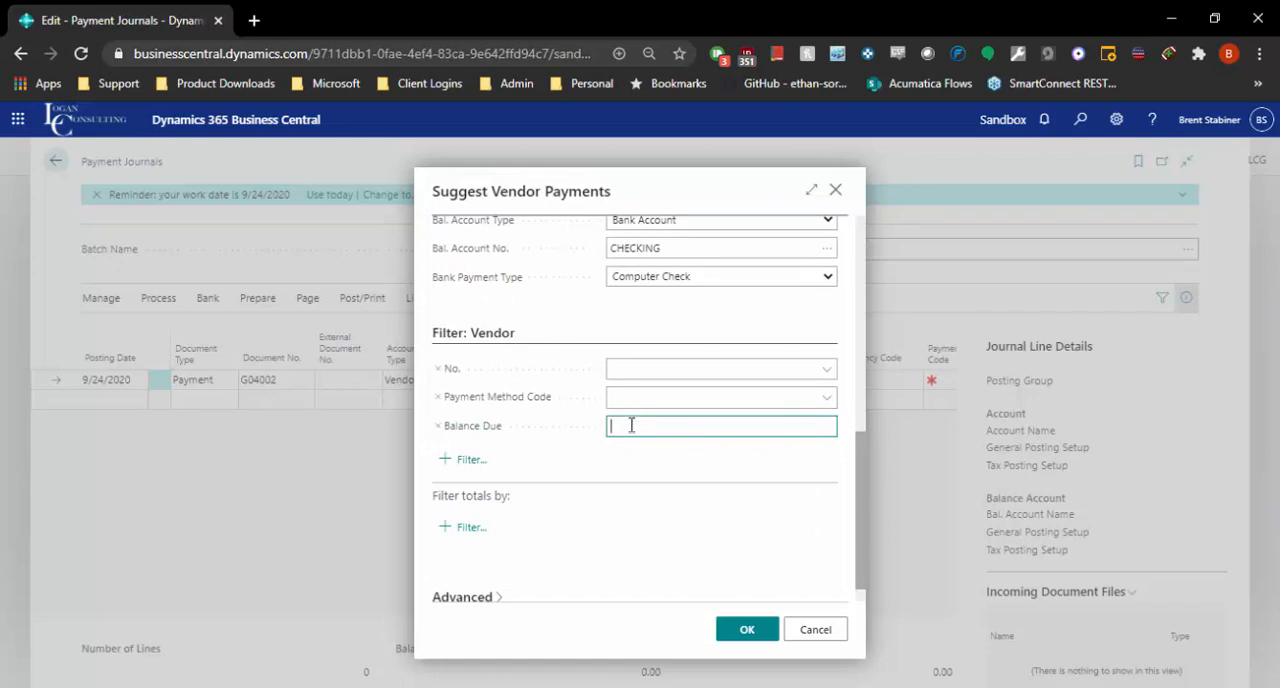
Step: Remove the Balance Due vendor filter and generate the suggested vendor payments with last payment date 12/31/2020
{"action": "left_click", "coordinate": [437, 427]}
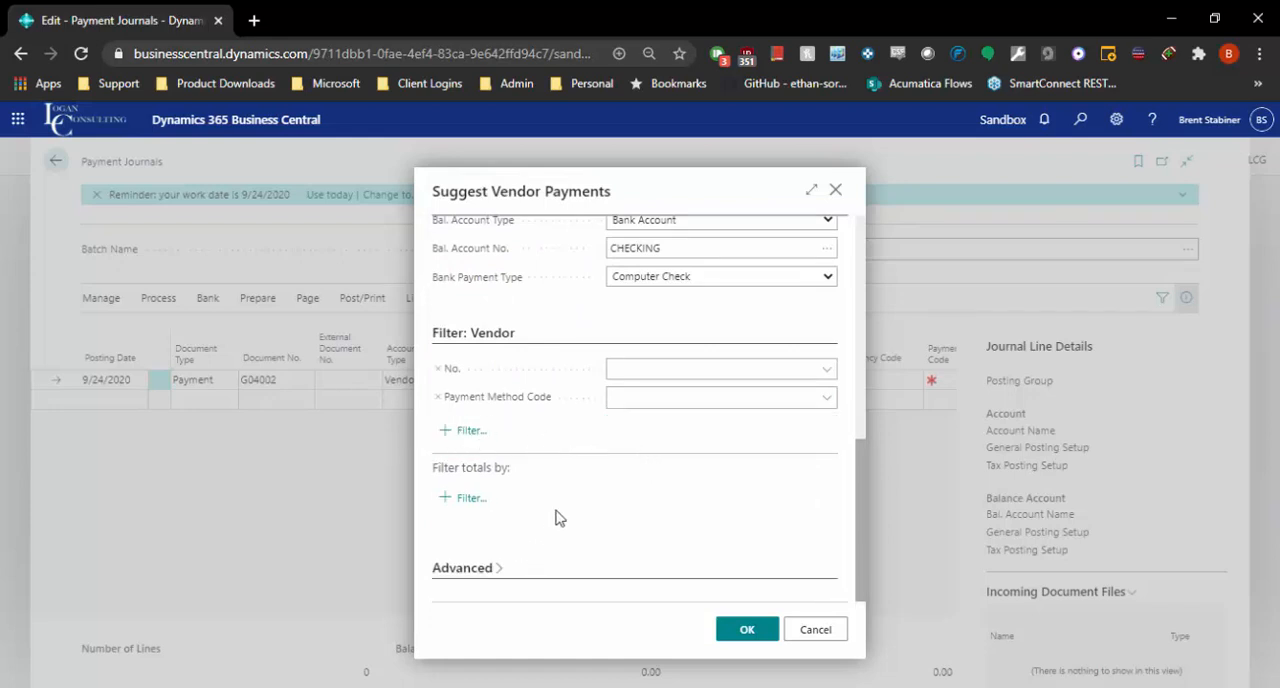
{"action": "scroll", "coordinate": [597, 387], "scroll_direction": "up", "scroll_amount": 10}
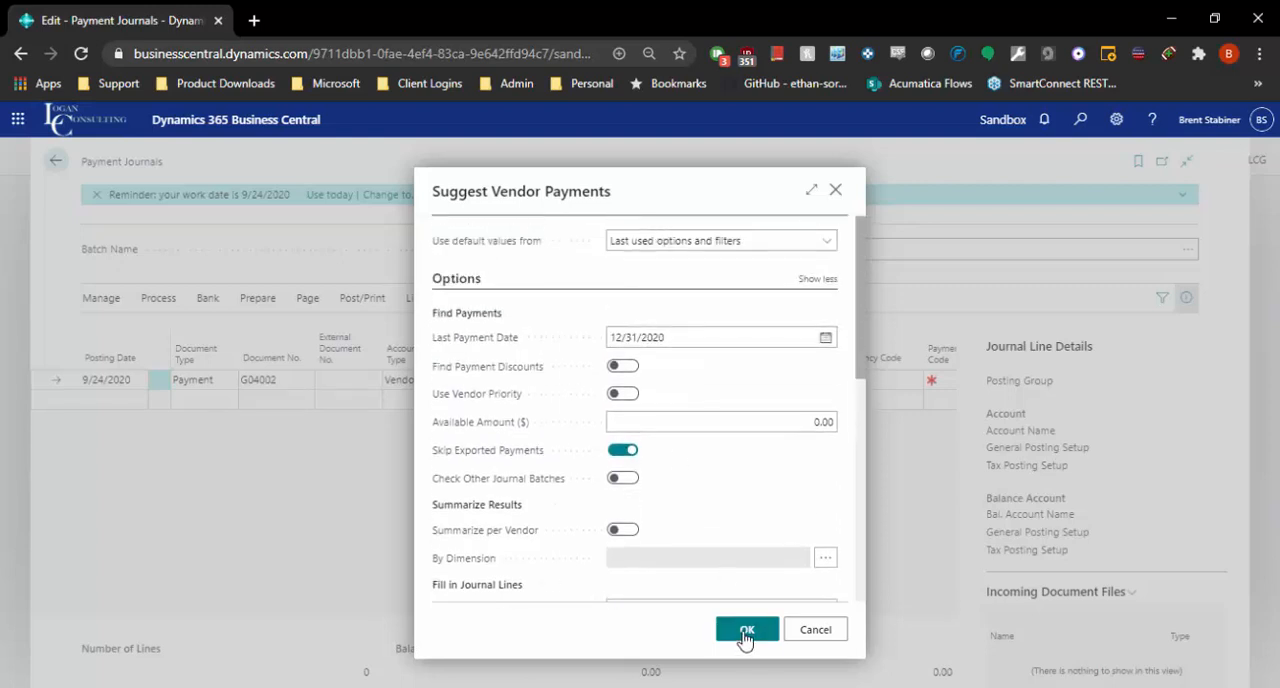
{"action": "left_click", "coordinate": [749, 632]}
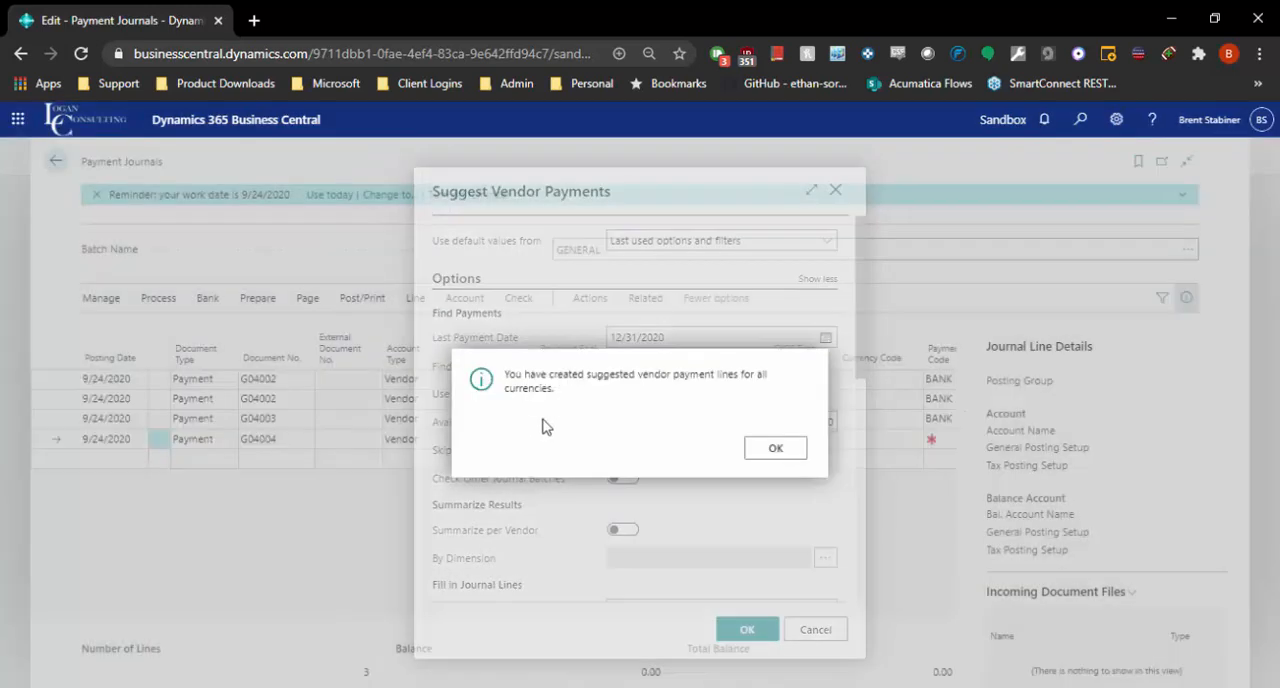
{"action": "left_click", "coordinate": [775, 450]}
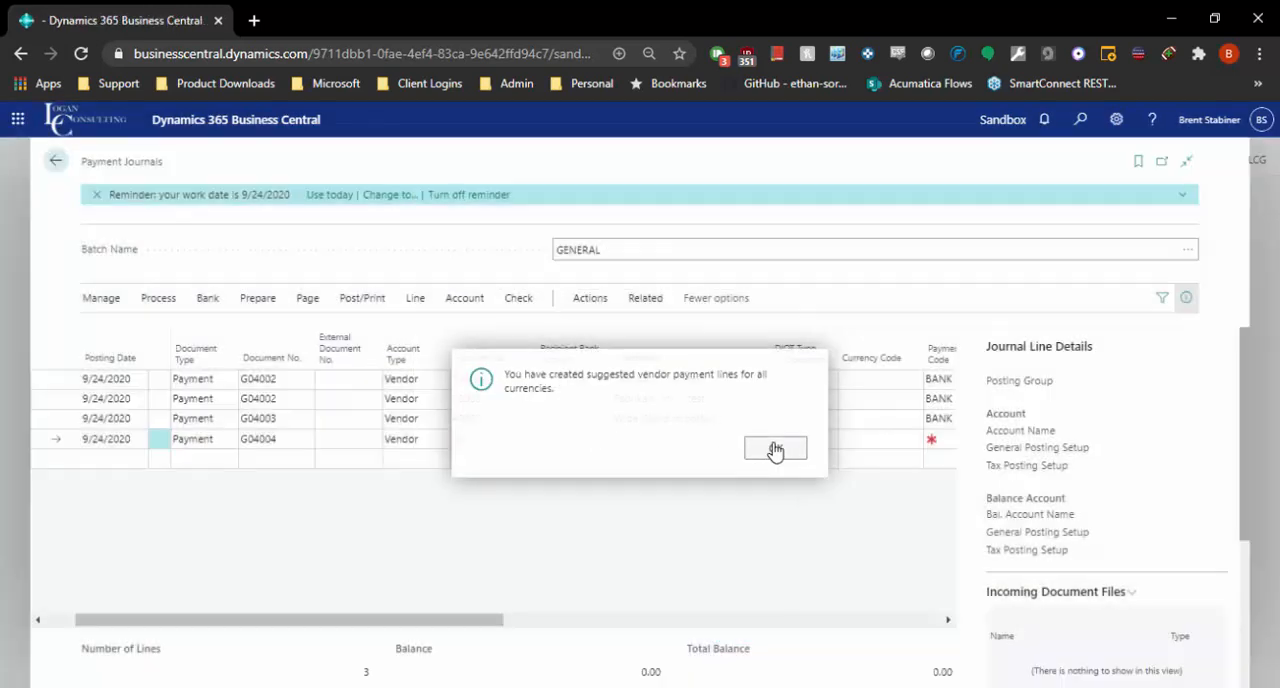
Step: Examine the suggested payment lines' amounts, balancing accounts, applied invoices and bank payment types, and the available check and posting actions
{"action": "left_click", "coordinate": [327, 420]}
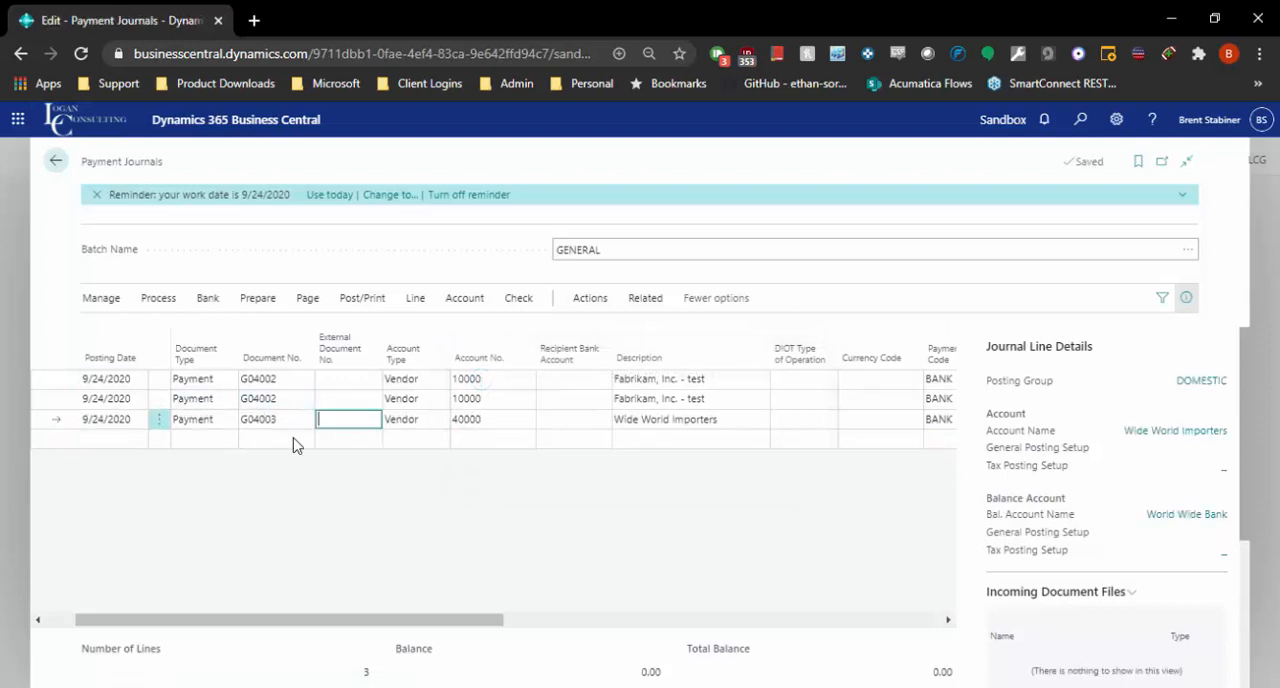
{"action": "left_click_drag", "start_coordinate": [428, 610], "coordinate": [293, 608]}
{"action": "left_click_drag", "start_coordinate": [423, 620], "coordinate": [757, 600]}
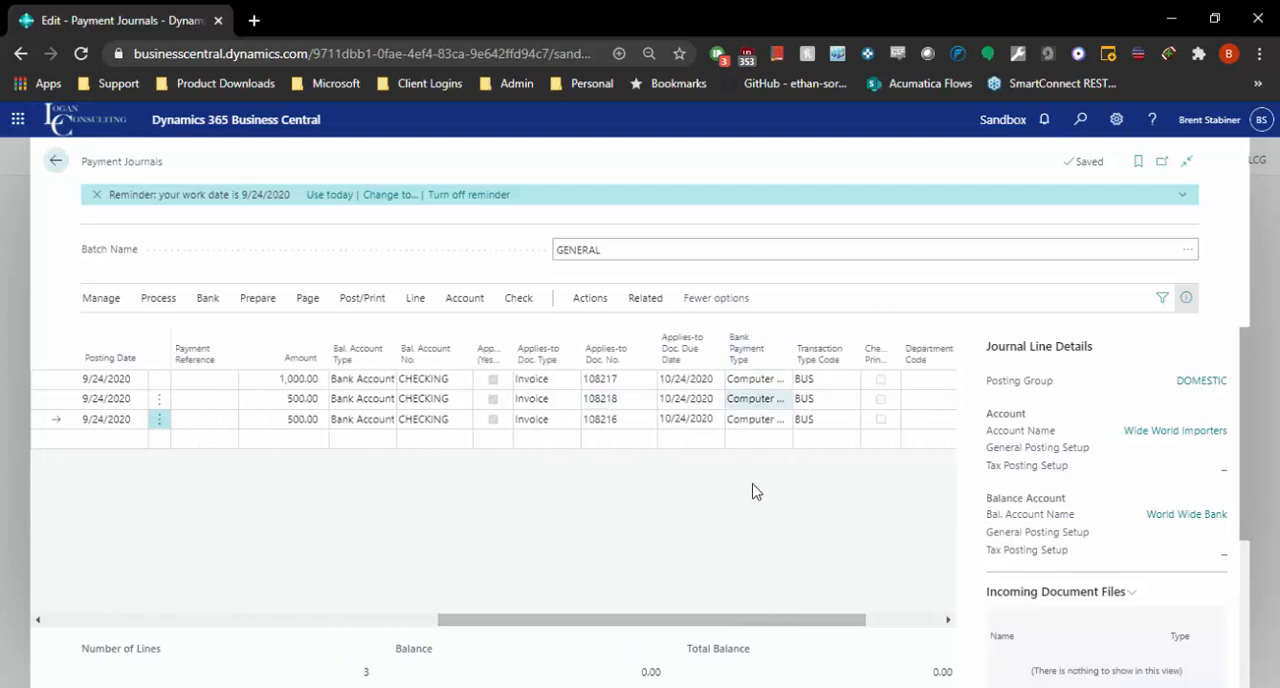
{"action": "left_click_drag", "start_coordinate": [690, 630], "coordinate": [297, 586]}
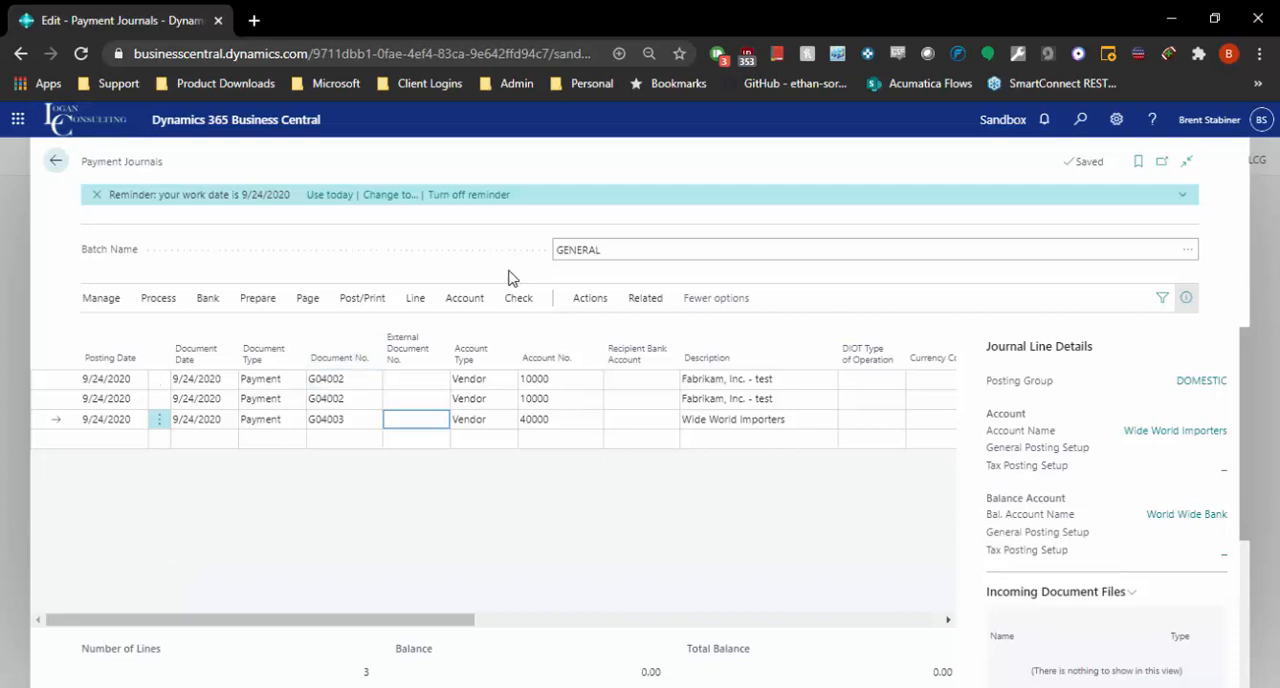
{"action": "left_click", "coordinate": [507, 302]}
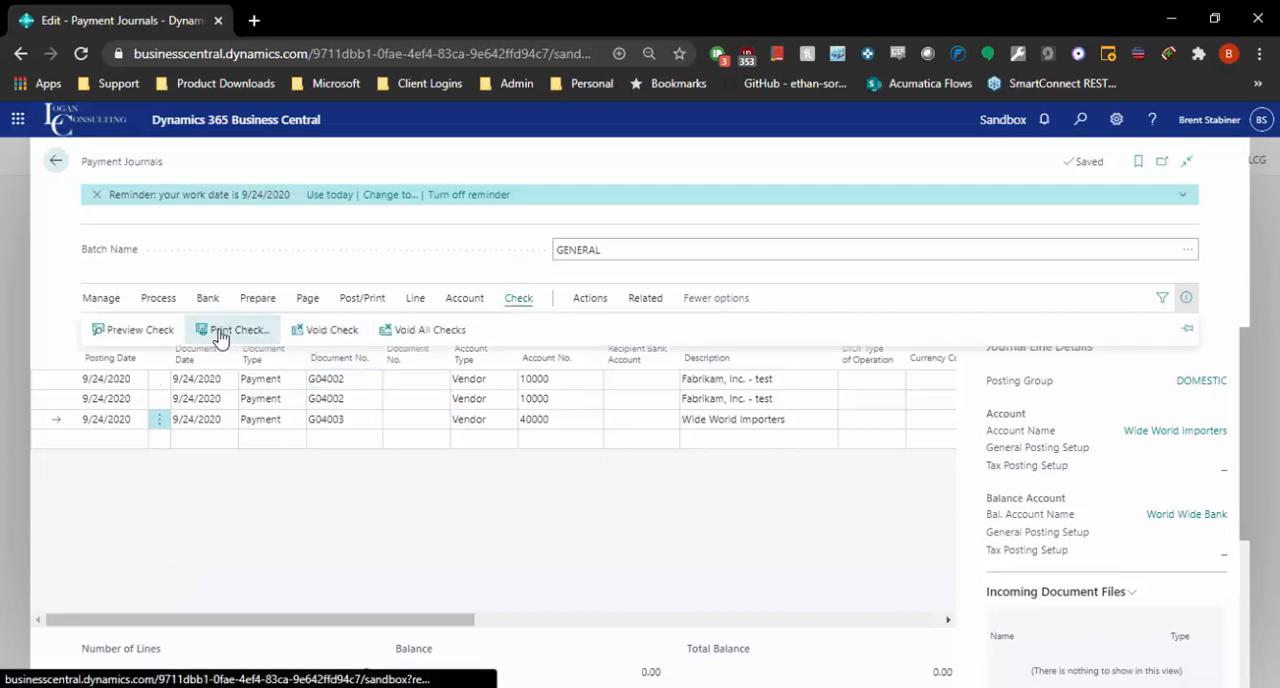
{"action": "left_click", "coordinate": [355, 301]}
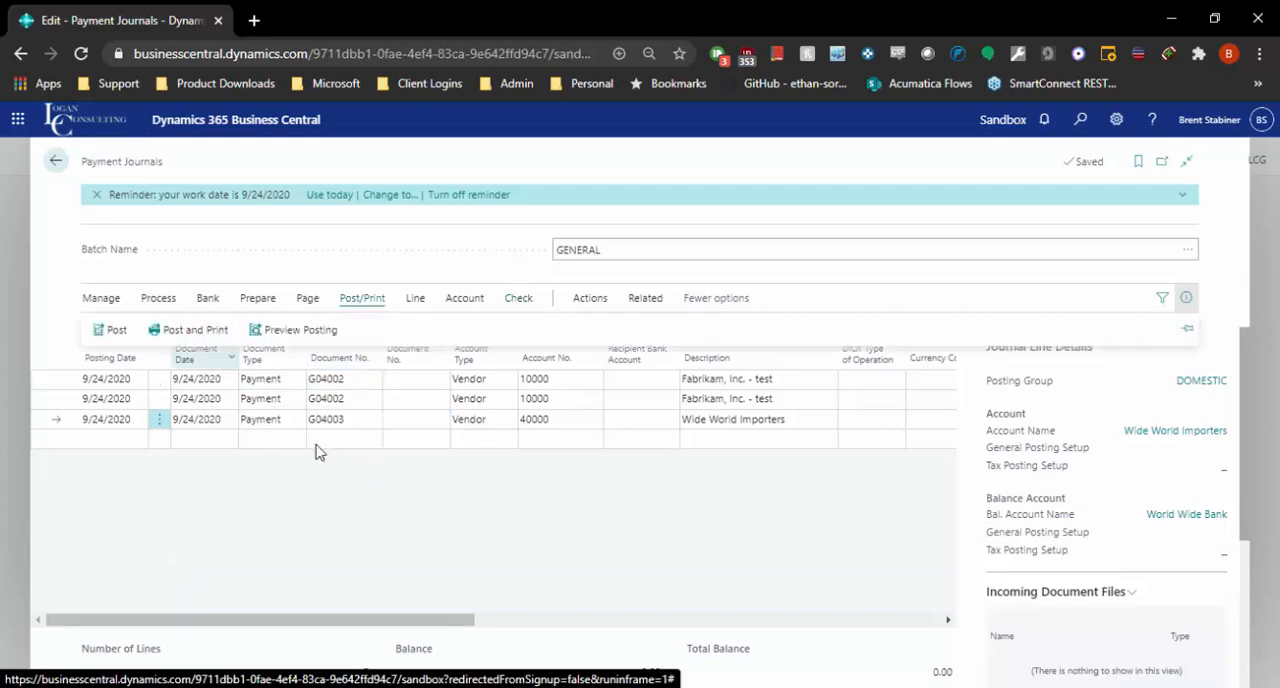
Step: Delete all suggested payment lines from the GENERAL batch of the payment journal
{"action": "left_click", "coordinate": [56, 358]}
{"action": "left_click", "coordinate": [103, 303]}
{"action": "left_click", "coordinate": [118, 330]}
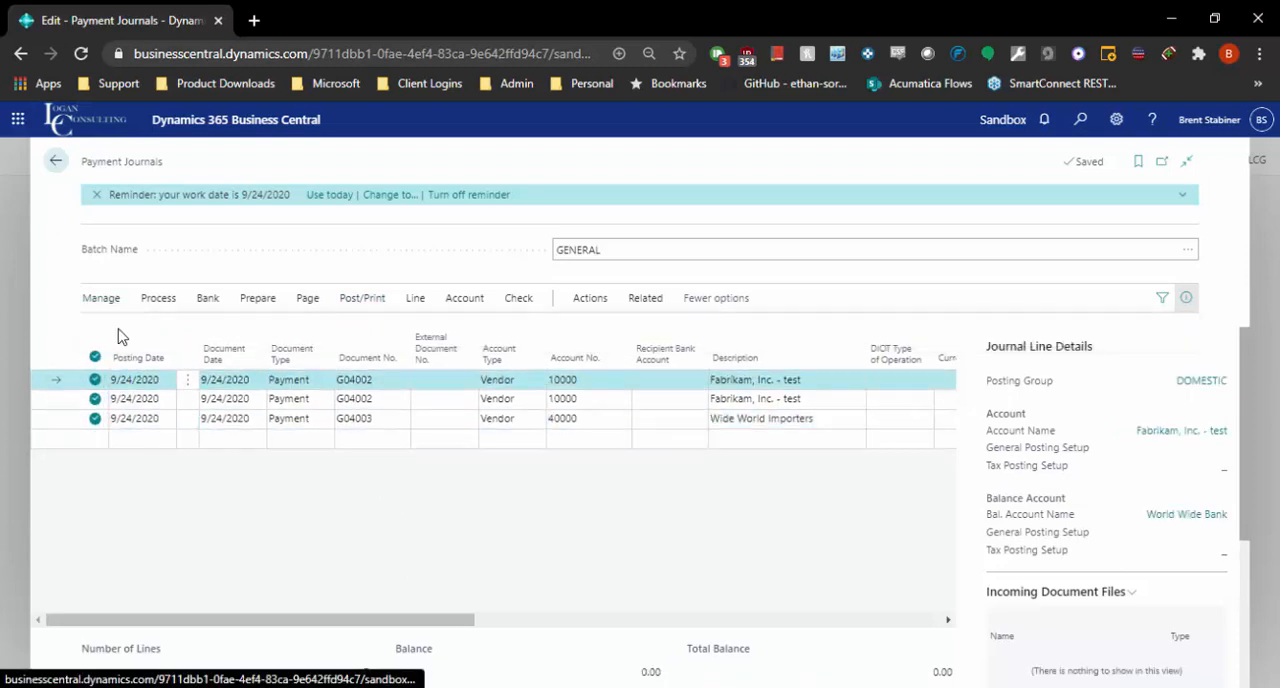
{"action": "left_click", "coordinate": [712, 452]}
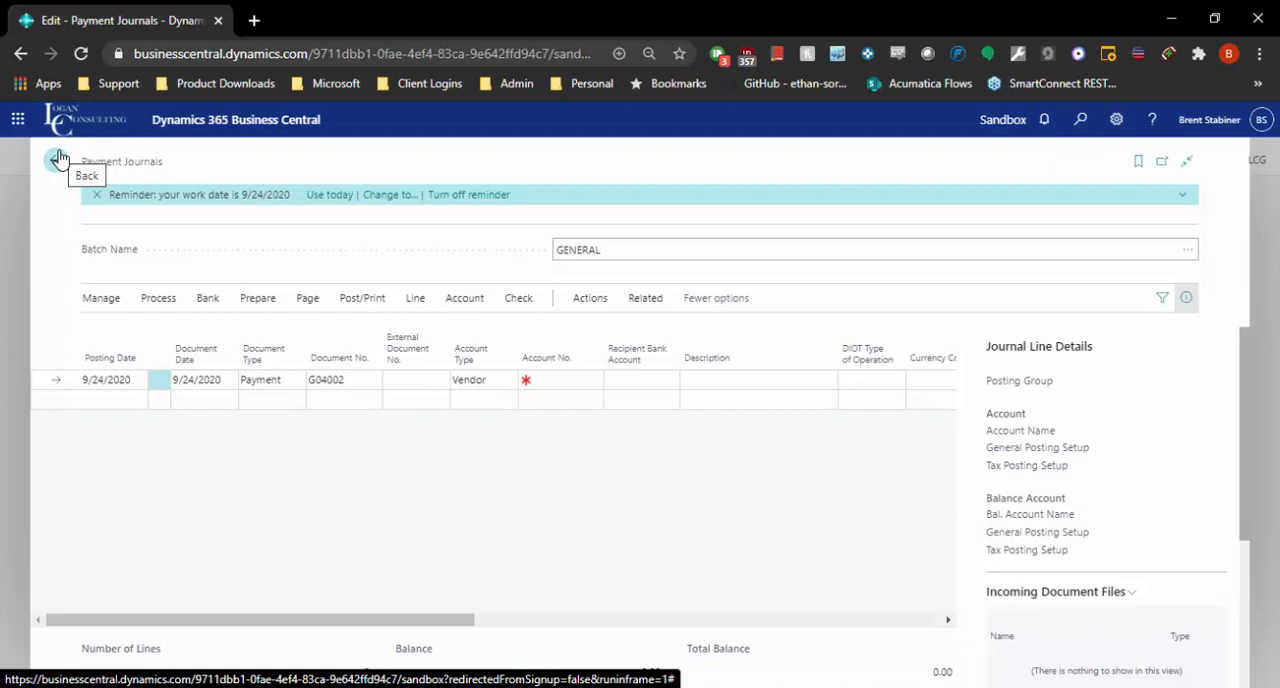
Step: Leave the payment journal and open the Vendors list in the Purchasing area
{"action": "left_click", "coordinate": [57, 159]}
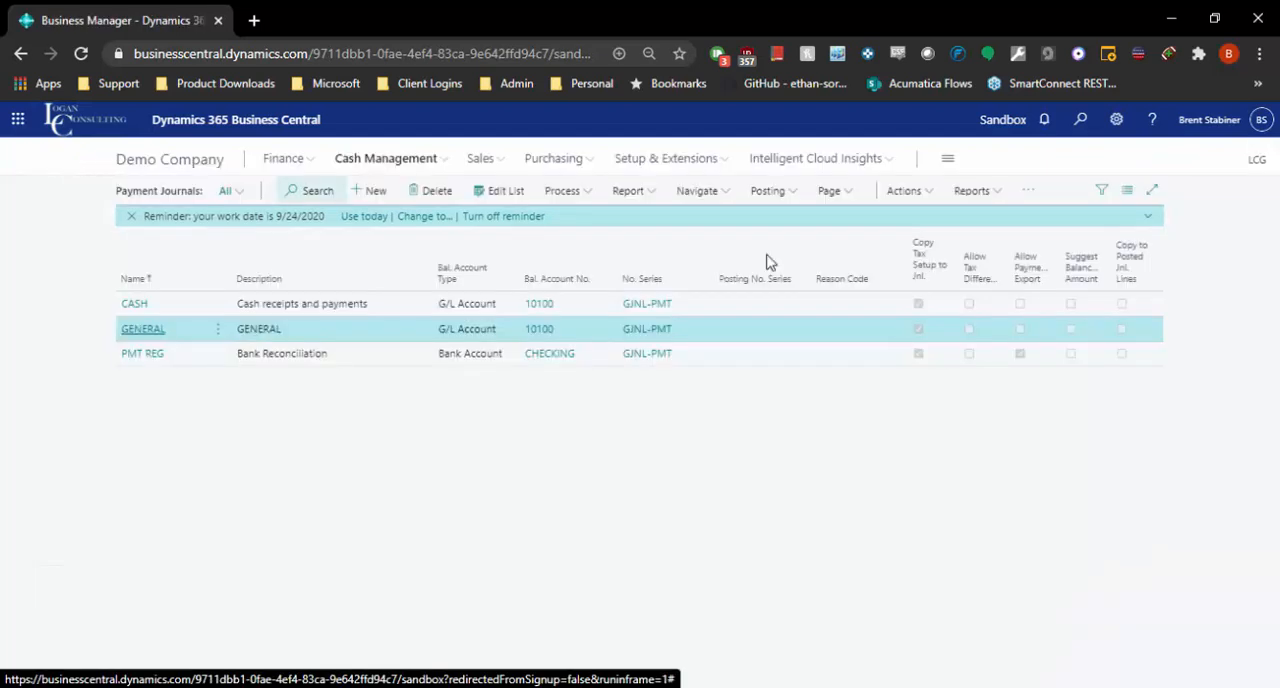
{"action": "left_click", "coordinate": [575, 164]}
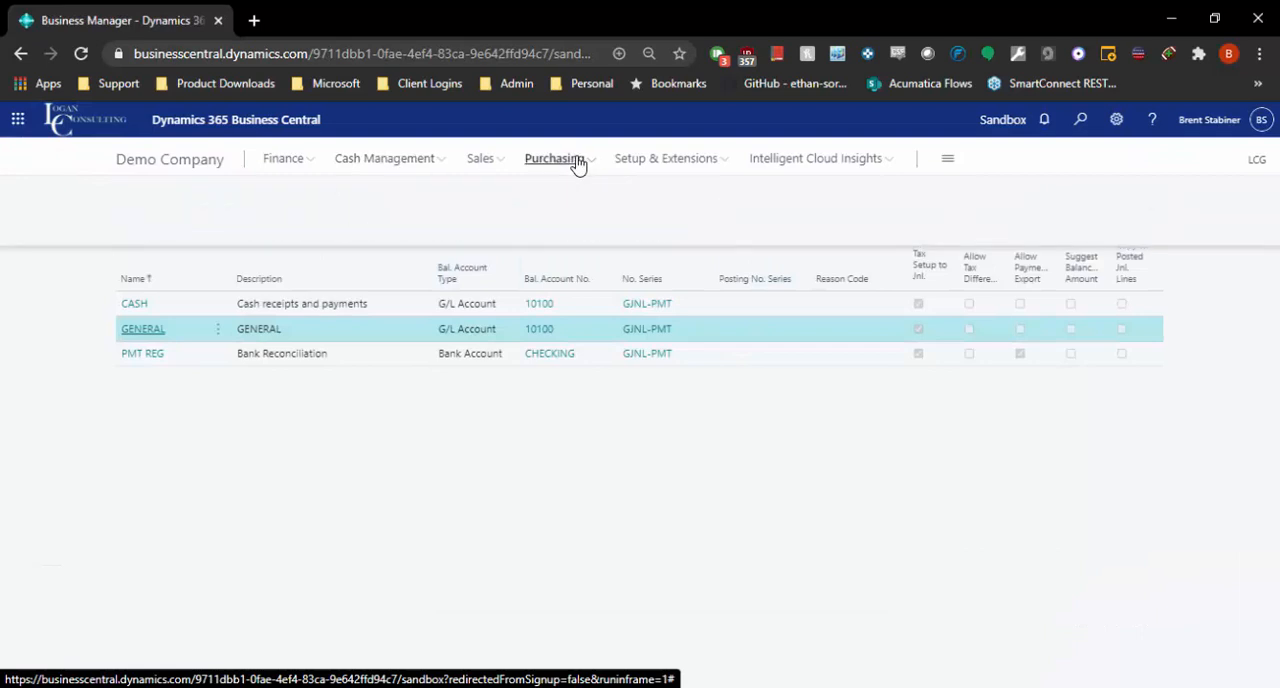
{"action": "left_click", "coordinate": [541, 162]}
{"action": "left_click", "coordinate": [555, 162]}
{"action": "left_click", "coordinate": [137, 193]}
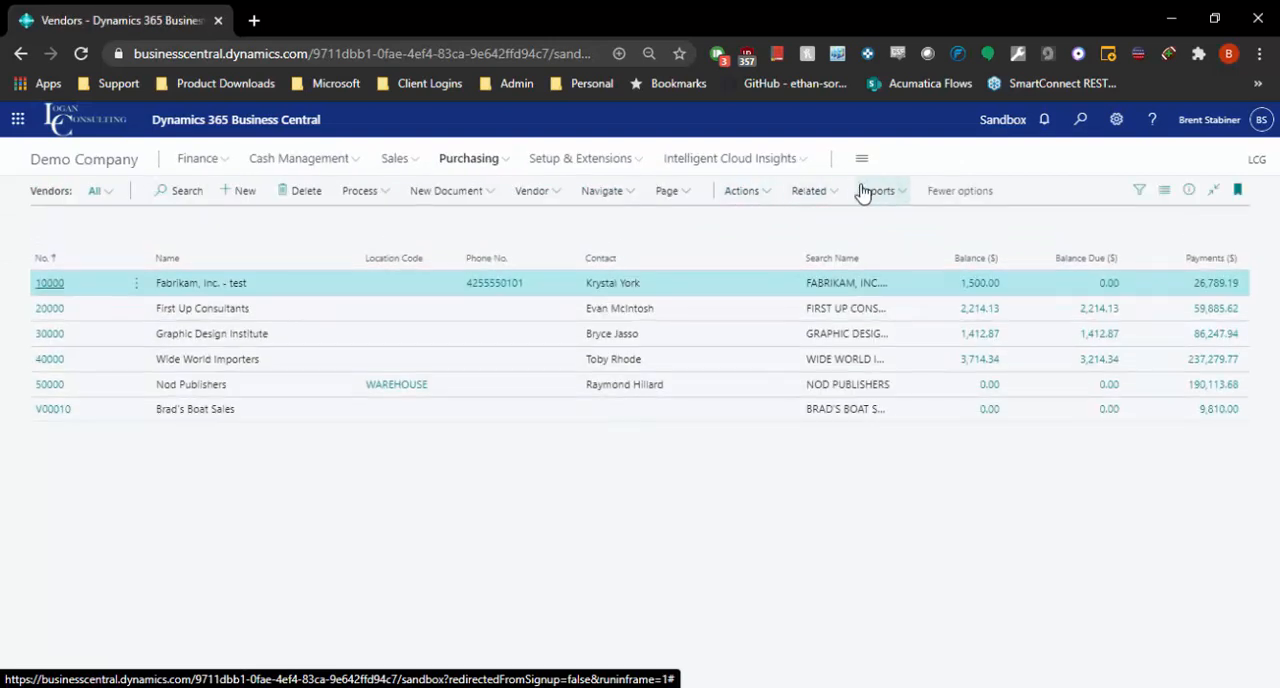
Step: Open the Aged Accounts Payable report from the general vendor reports
{"action": "left_click", "coordinate": [868, 192]}
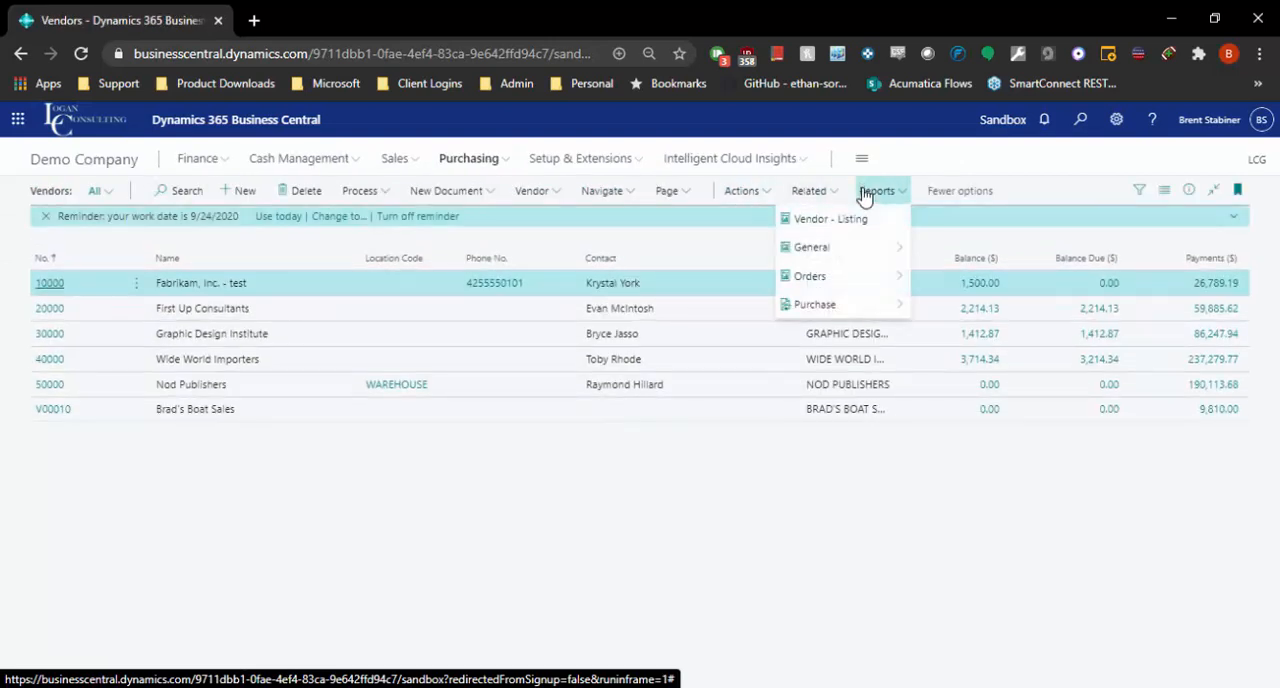
{"action": "mouse_move", "coordinate": [848, 256]}
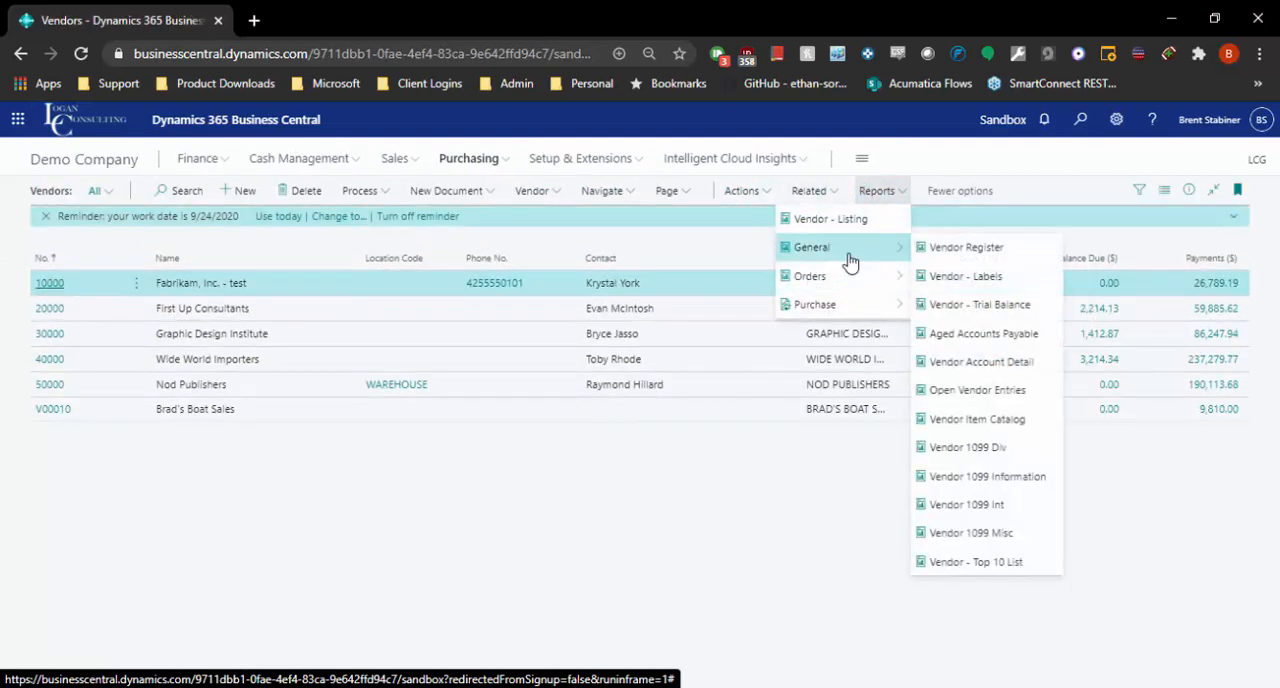
{"action": "left_click", "coordinate": [1012, 338]}
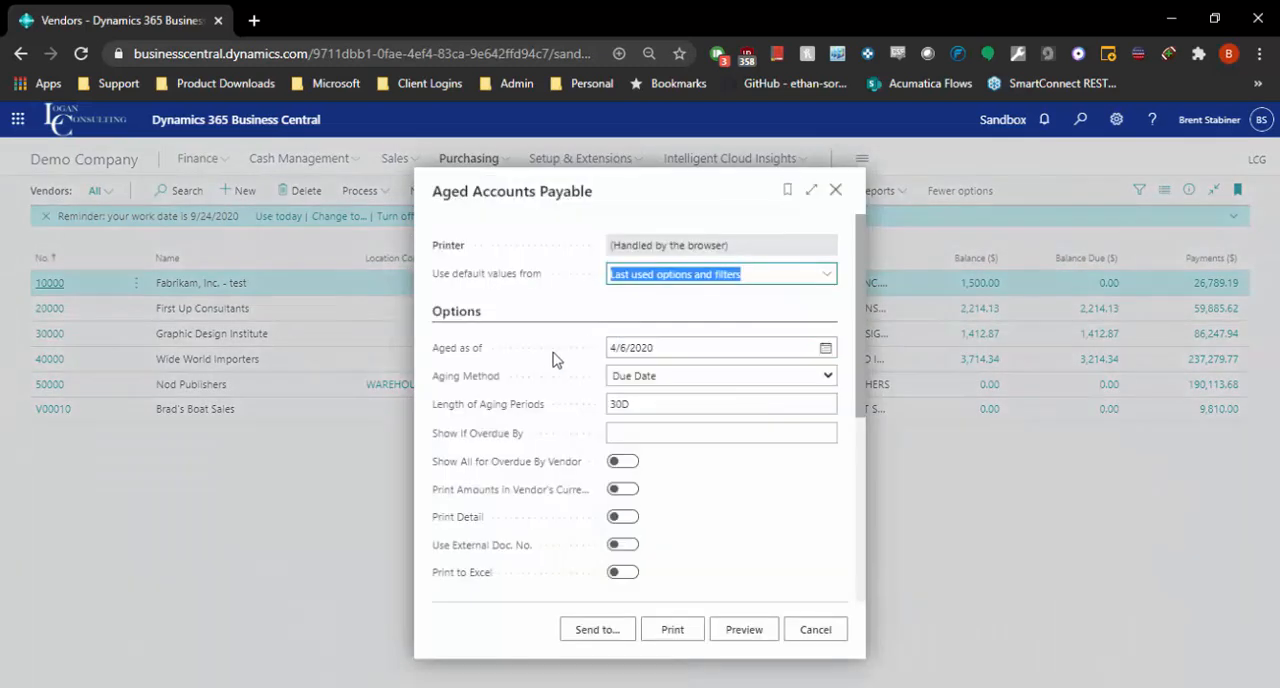
Step: Set the report's length of aging periods to 7D
{"action": "left_click", "coordinate": [669, 405]}
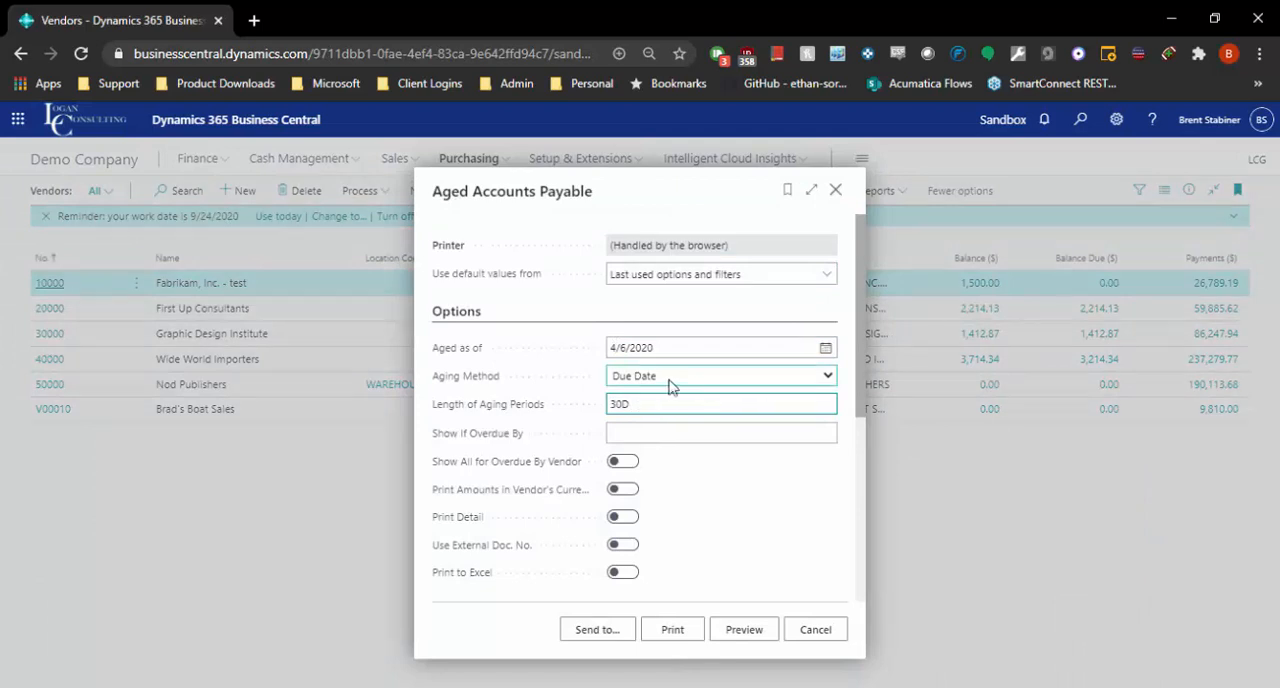
{"action": "left_click_drag", "start_coordinate": [649, 400], "coordinate": [571, 396]}
{"action": "left_click", "coordinate": [592, 310]}
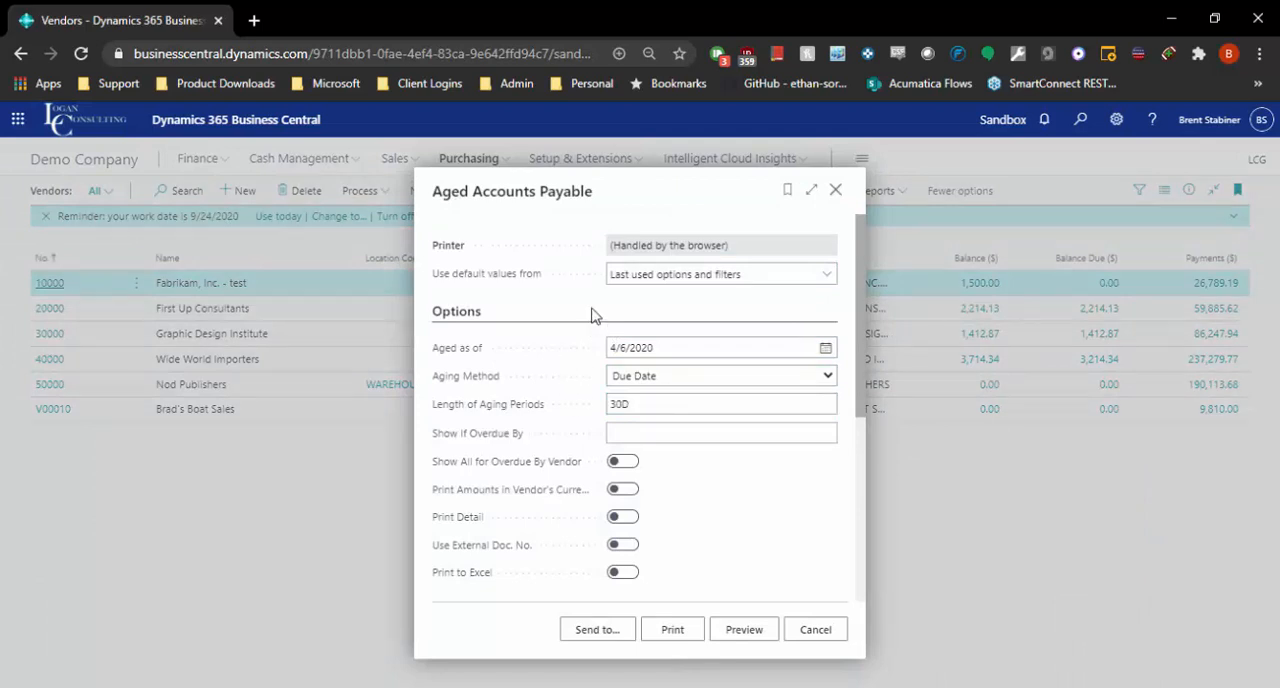
{"action": "left_click", "coordinate": [679, 406]}
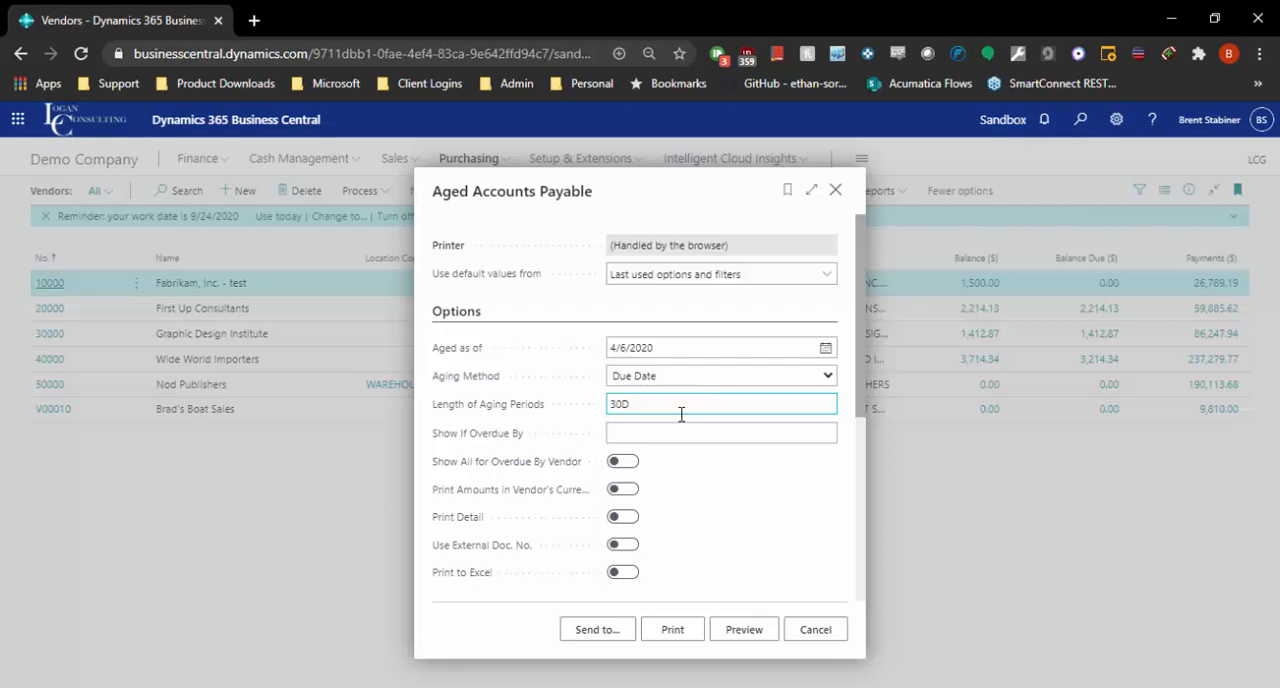
{"action": "left_click_drag", "start_coordinate": [658, 401], "coordinate": [595, 390]}
{"action": "left_click", "coordinate": [637, 406]}
{"action": "key", "text": "BackSpace"}
{"action": "type", "text": "7"}
{"action": "left_click", "coordinate": [768, 441]}
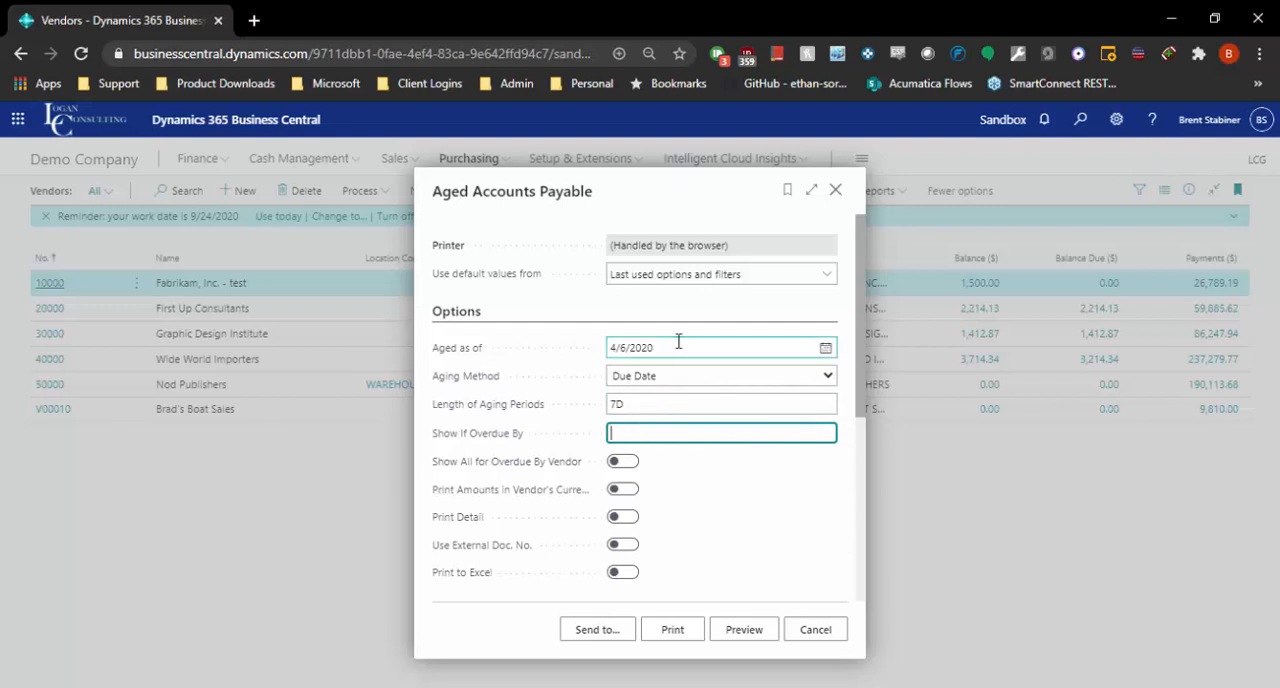
Step: Set the length of aging periods to 30D and the aged as of date to 11/12/2020, keeping Due Date as the aging method
{"action": "left_click", "coordinate": [763, 400]}
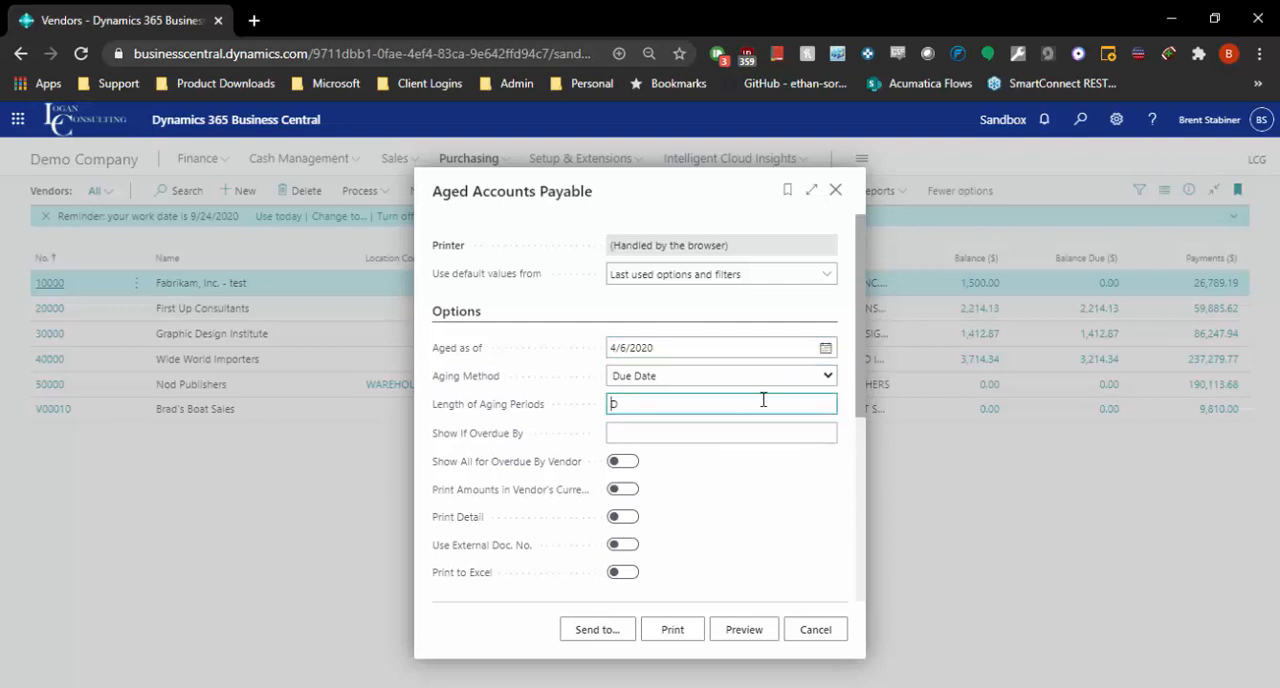
{"action": "type", "text": "30"}
{"action": "key", "text": "Tab"}
{"action": "left_click_drag", "start_coordinate": [662, 348], "coordinate": [560, 358]}
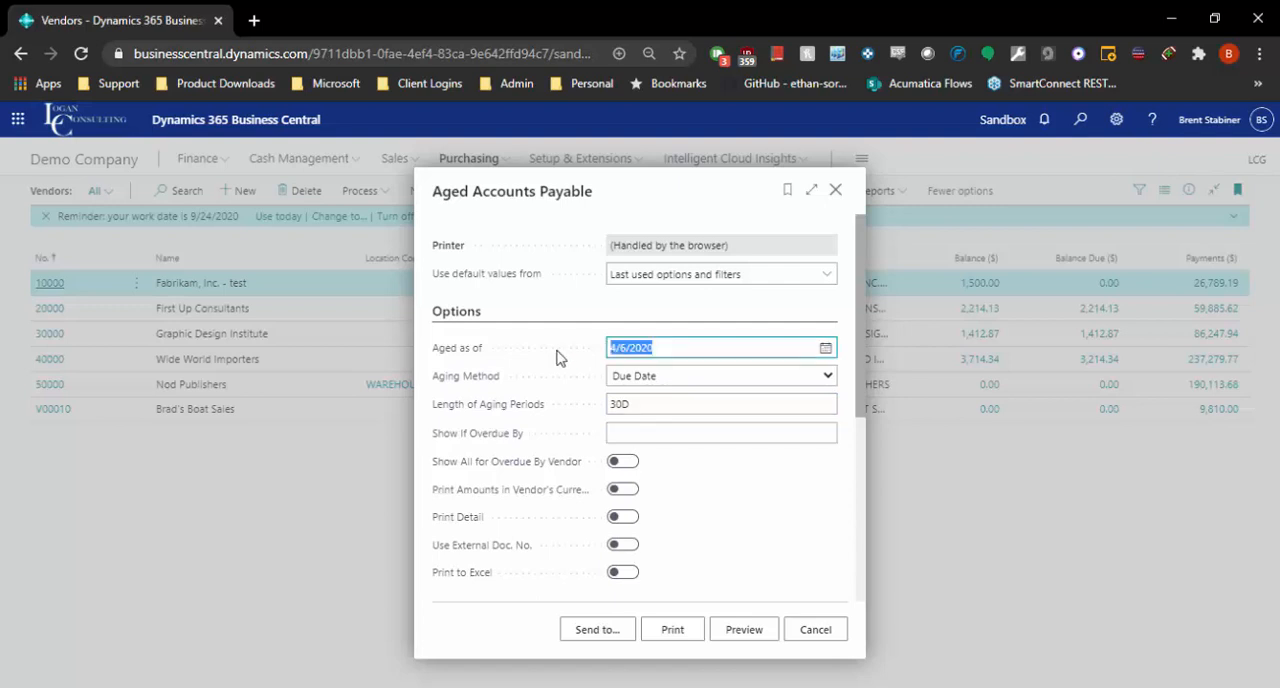
{"action": "type", "text": "t"}
{"action": "key", "text": "Tab"}
{"action": "left_click", "coordinate": [660, 348]}
{"action": "triple_click", "coordinate": [660, 348]}
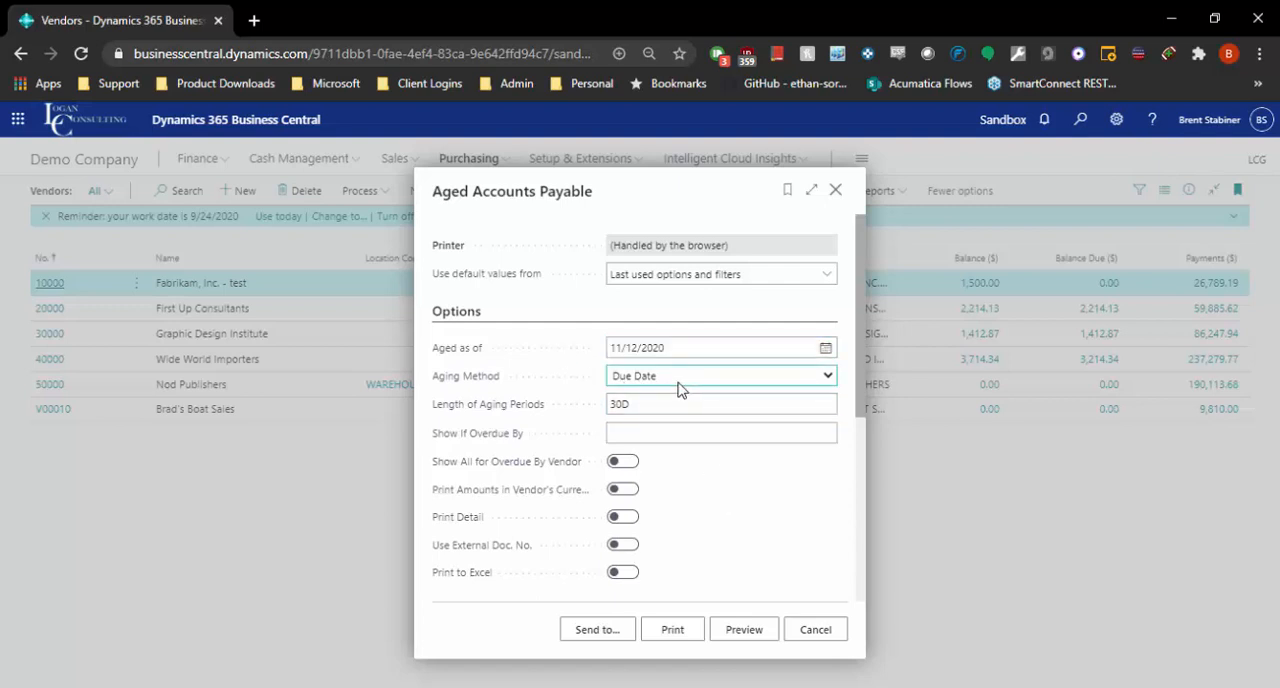
{"action": "left_click", "coordinate": [684, 378]}
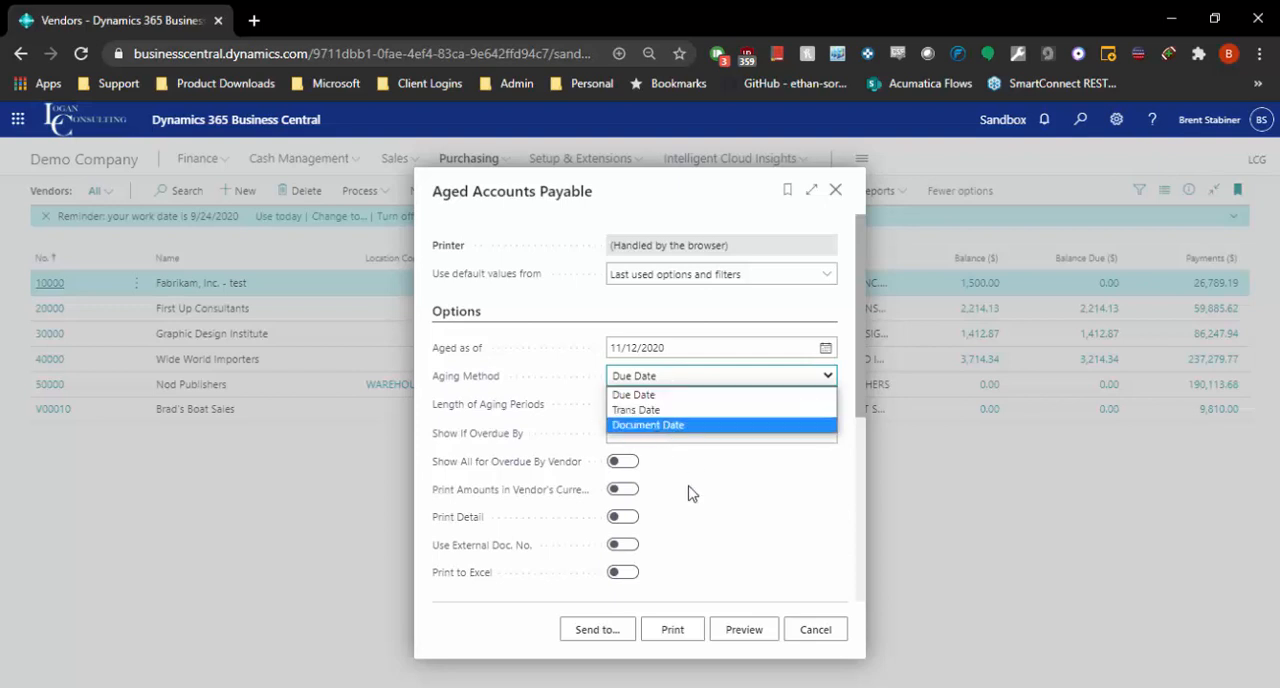
{"action": "left_click", "coordinate": [725, 525]}
Step: Export the Aged Accounts Payable report as a PDF document without any vendor filters
{"action": "scroll", "coordinate": [604, 608], "scroll_direction": "down", "scroll_amount": 3}
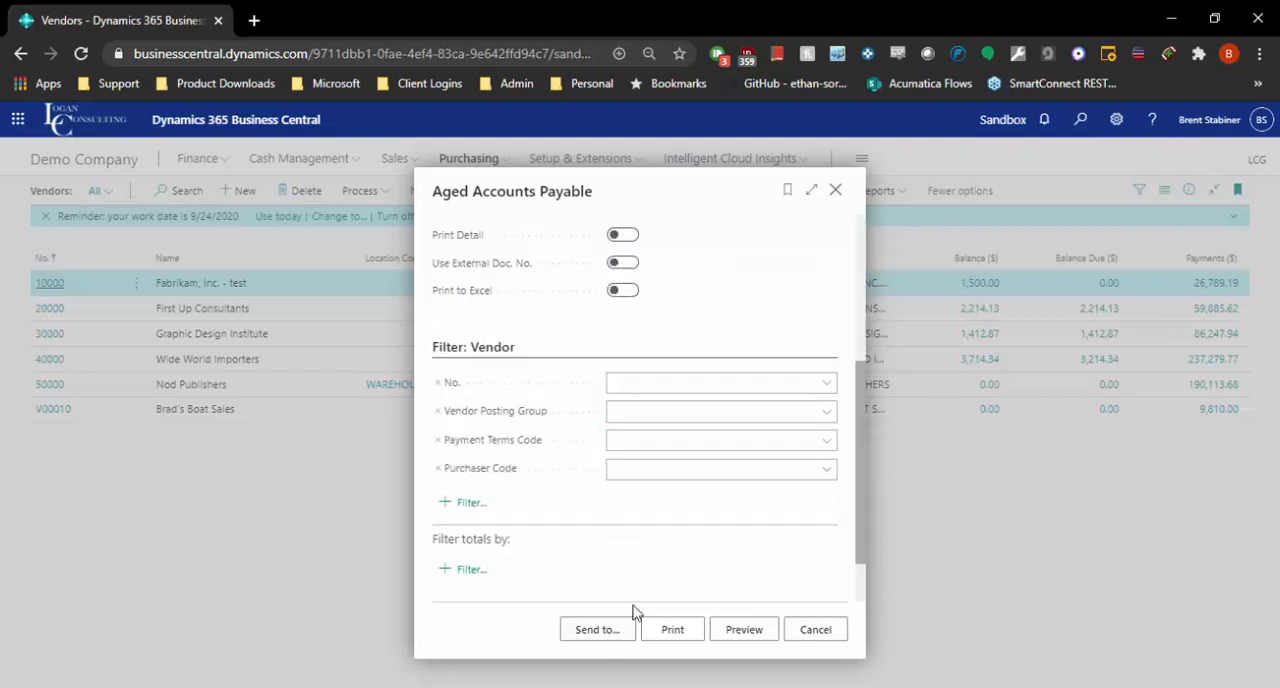
{"action": "scroll", "coordinate": [625, 602], "scroll_direction": "up", "scroll_amount": 1}
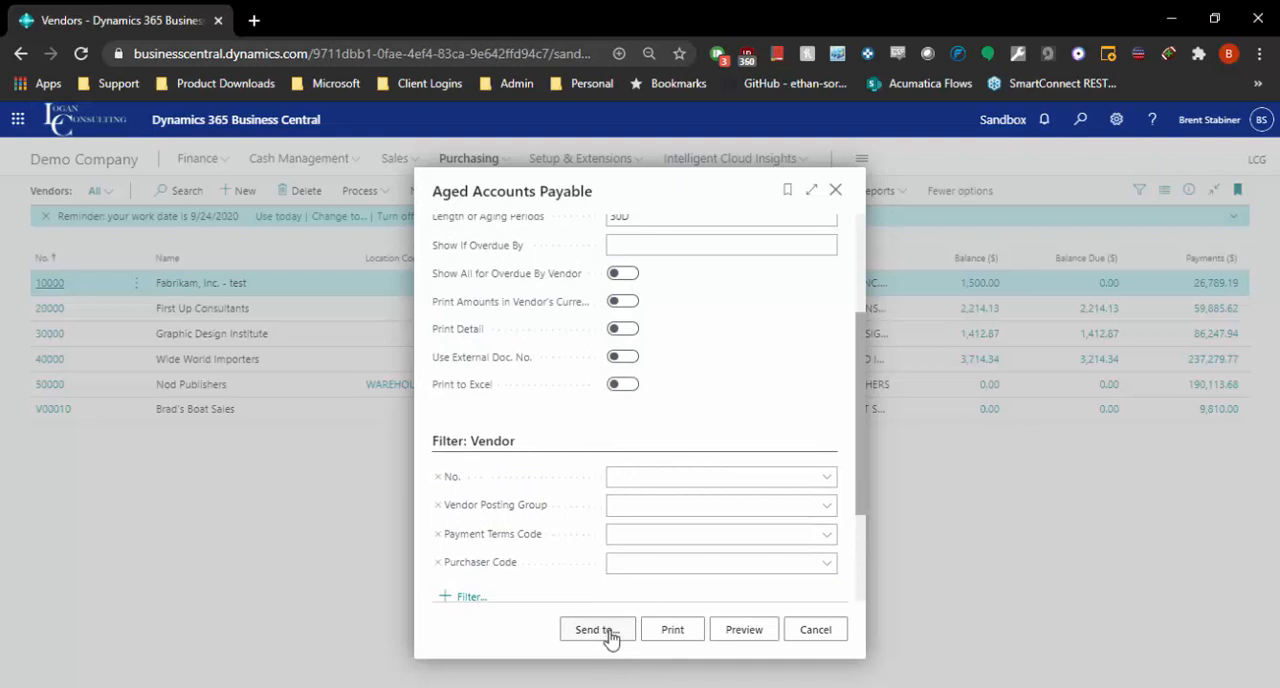
{"action": "left_click", "coordinate": [597, 629]}
{"action": "left_click", "coordinate": [709, 490]}
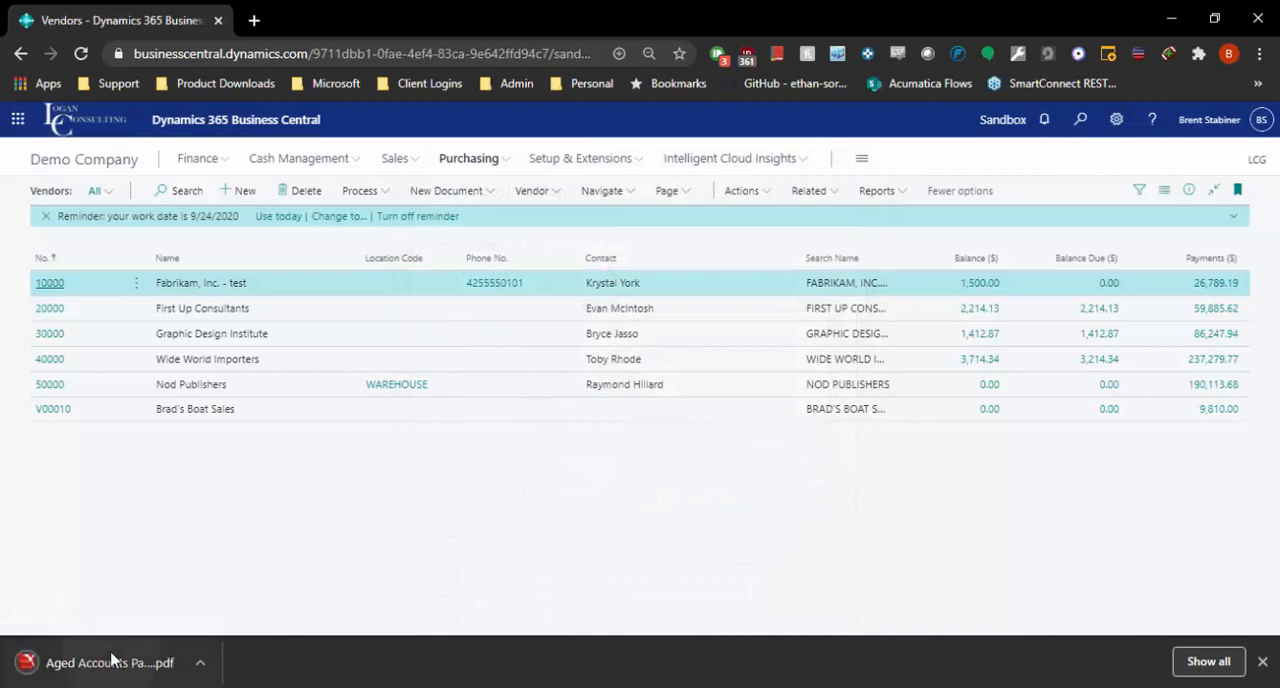
Step: Open the downloaded Aged Accounts Payable.pdf and review each vendor's balance due and aged overdue amounts
{"action": "left_click", "coordinate": [110, 662]}
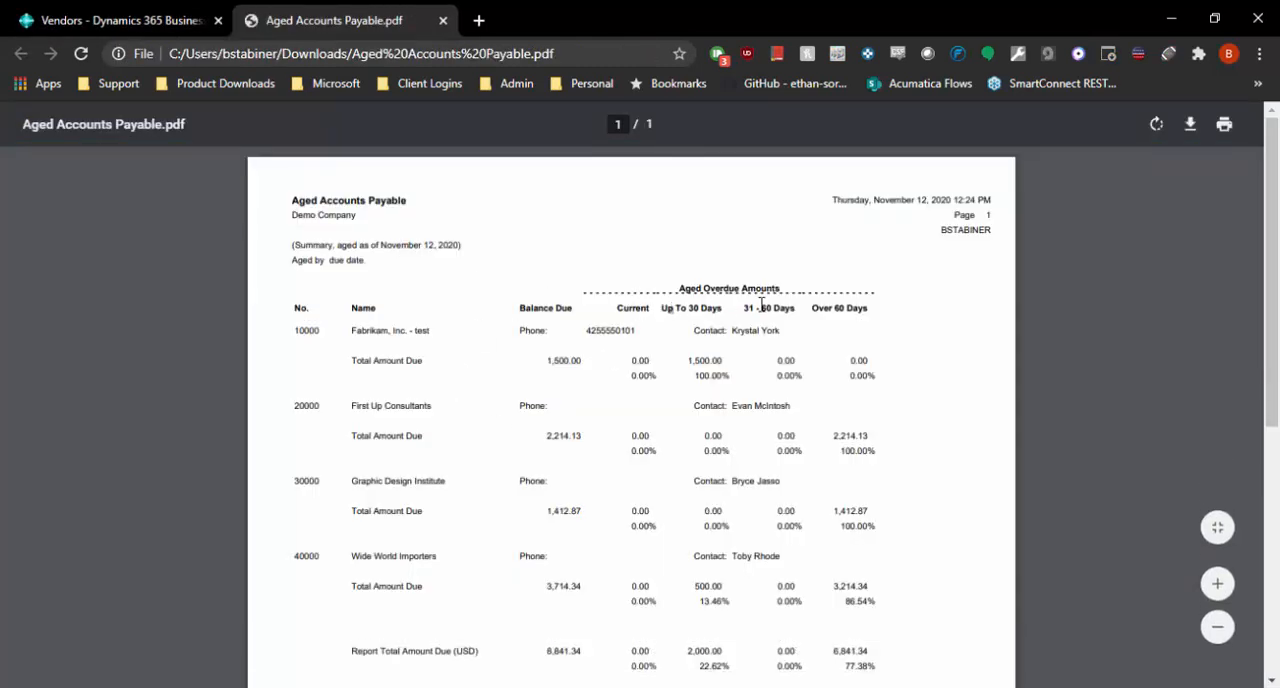
{"action": "scroll", "coordinate": [600, 370], "scroll_direction": "down", "scroll_amount": 4}
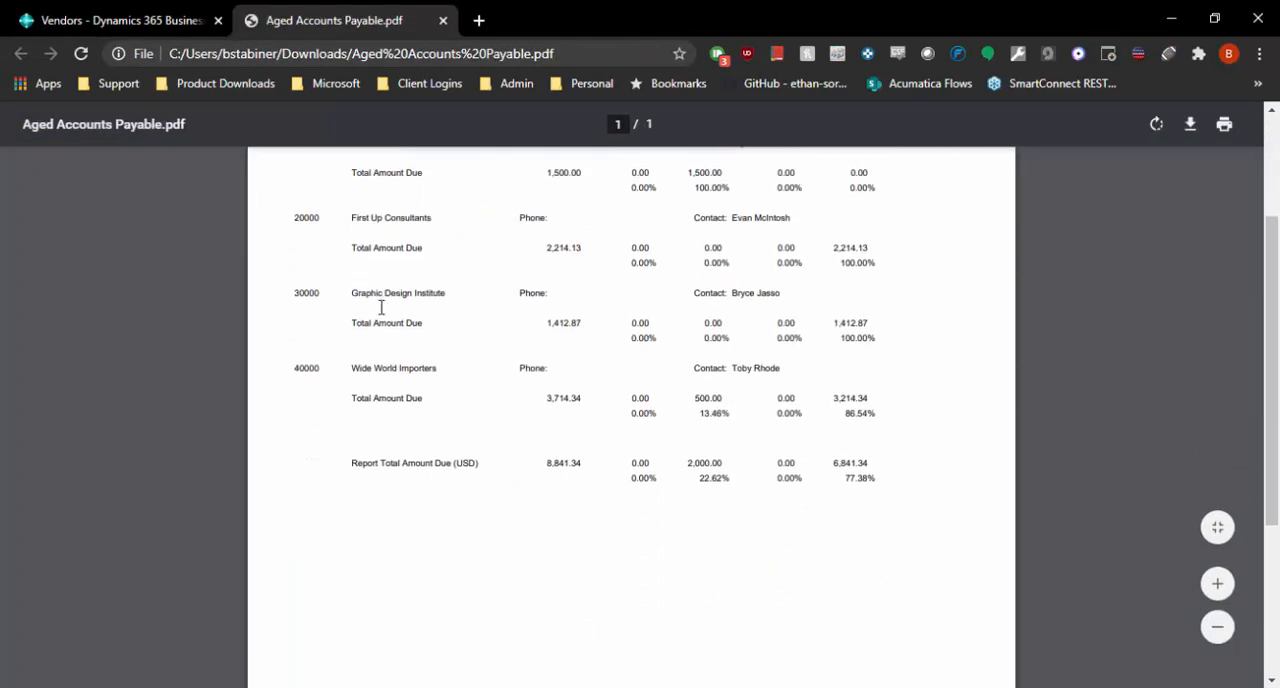
{"action": "scroll", "coordinate": [388, 315], "scroll_direction": "up", "scroll_amount": 4}
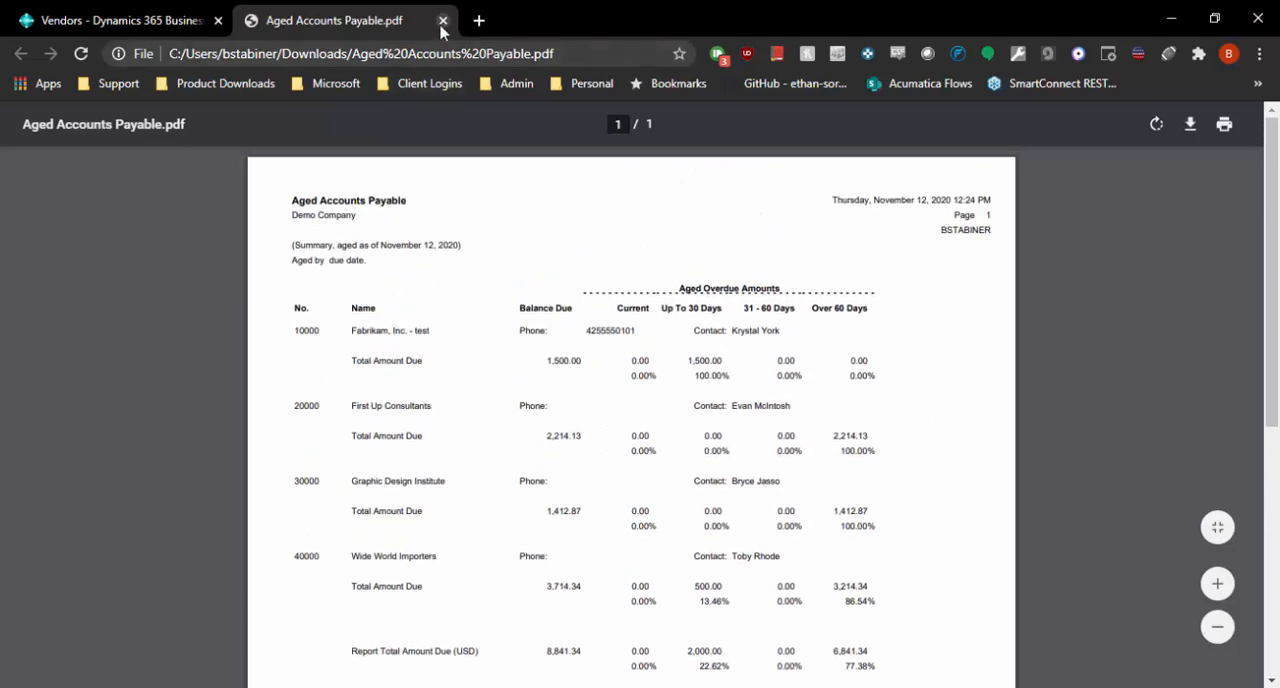